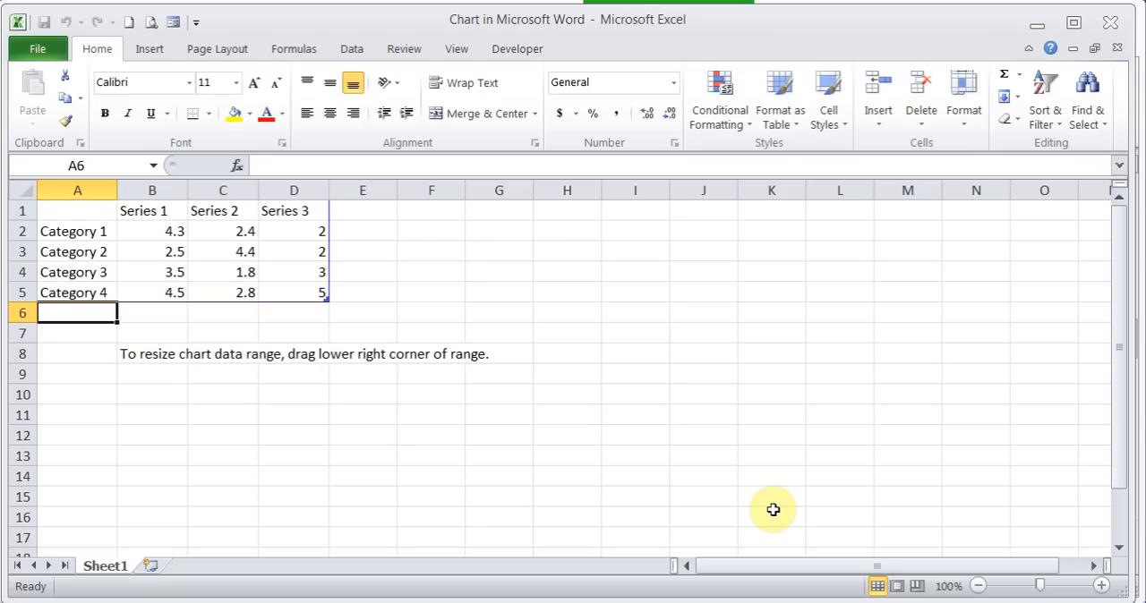
- Close the chart's data sheet and return to the chart in the Word document
click(1113, 32)
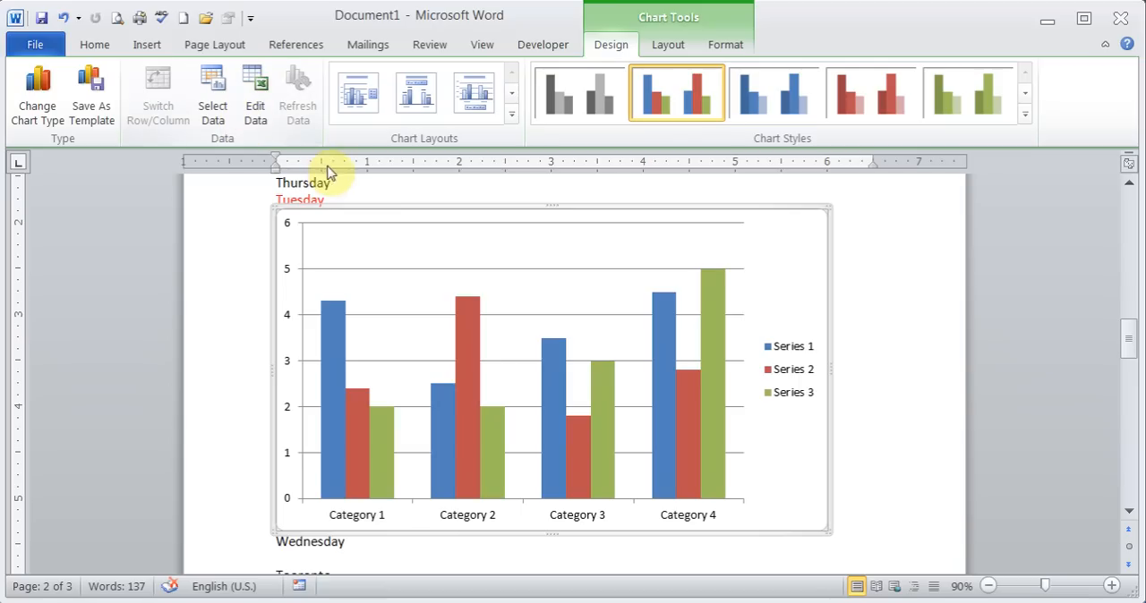
right_click(777, 261)
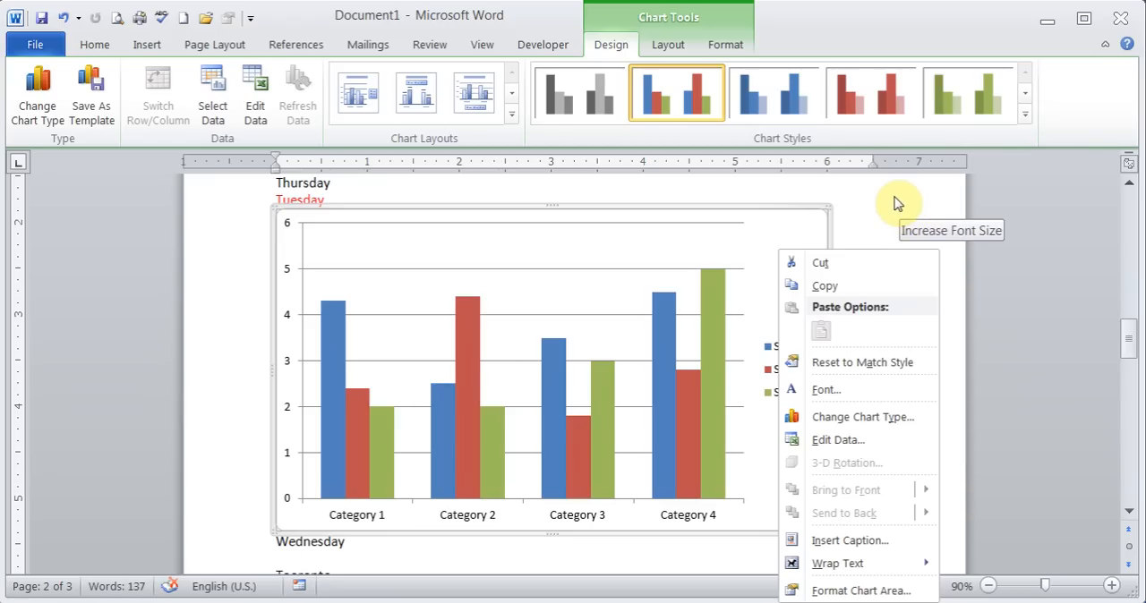
click(763, 255)
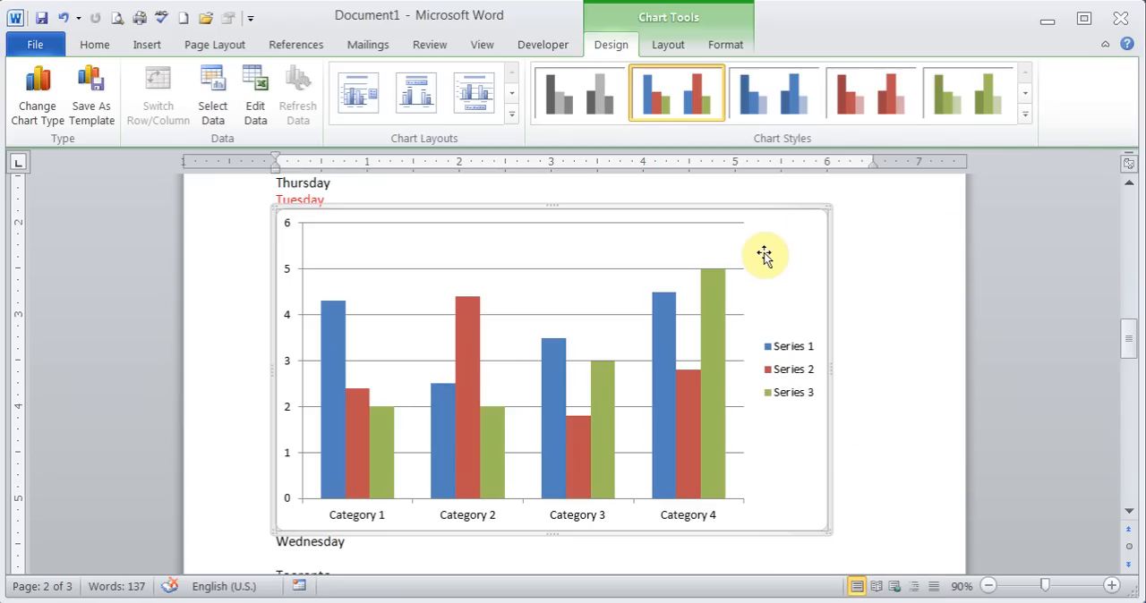
- Edit the chart data in Excel, setting the Series 2 value for Category 4 to 10
click(257, 93)
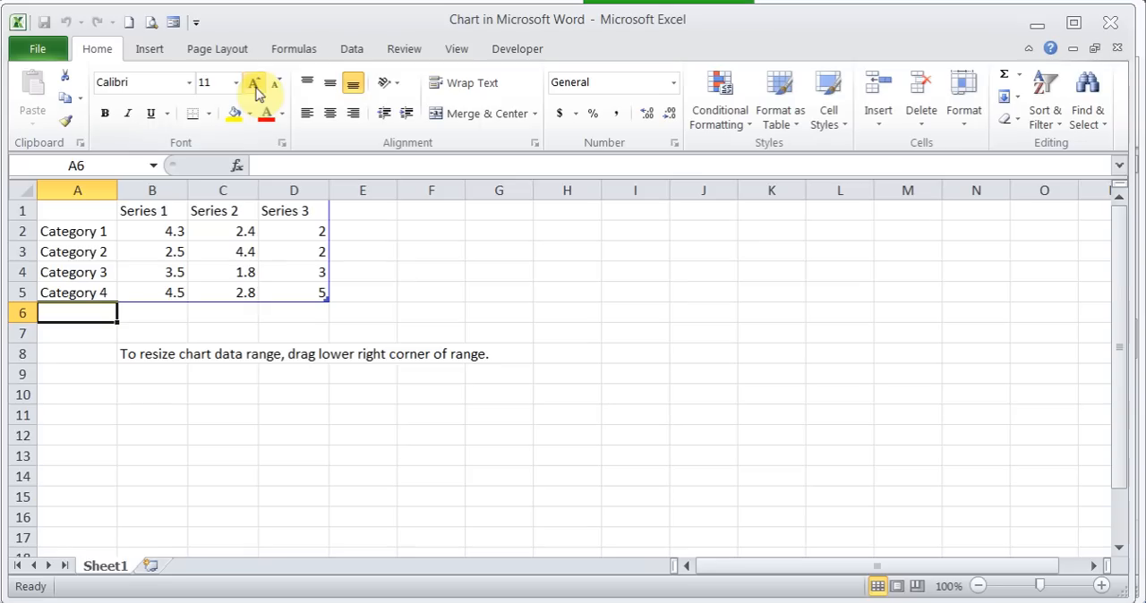
click(239, 293)
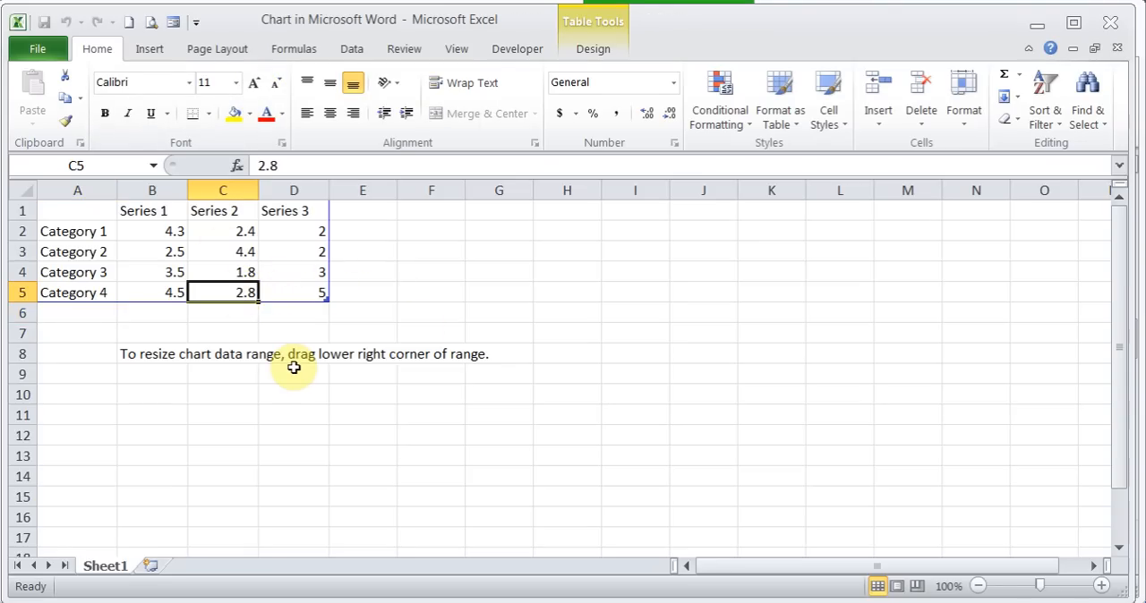
text(10)
key(Return)
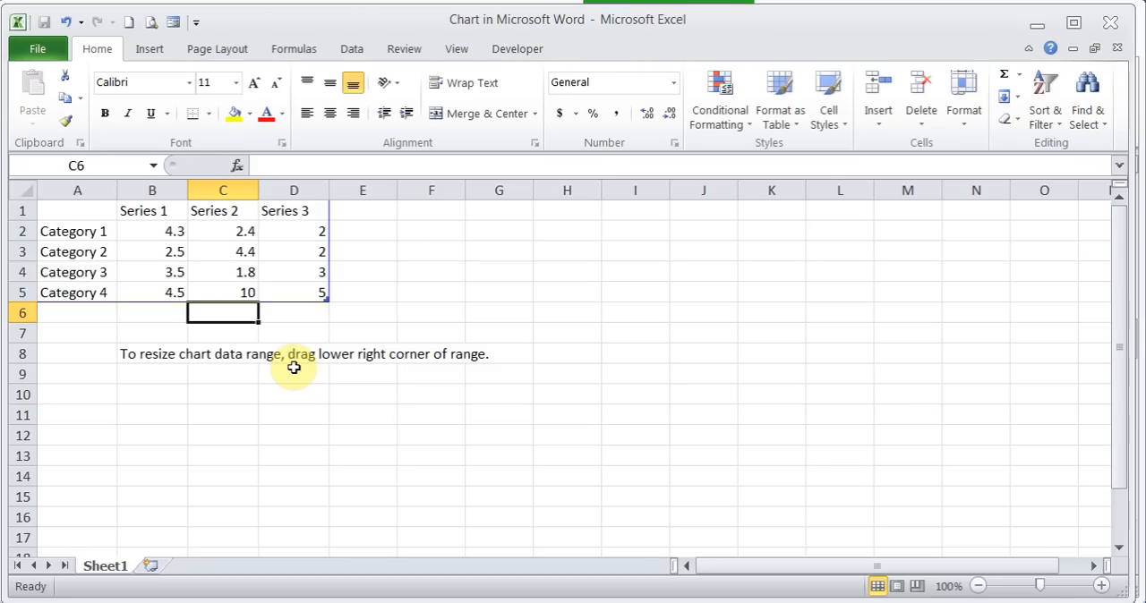
- Rename the three series headings Jan, Feb and mar, and close the data sheet
click(165, 209)
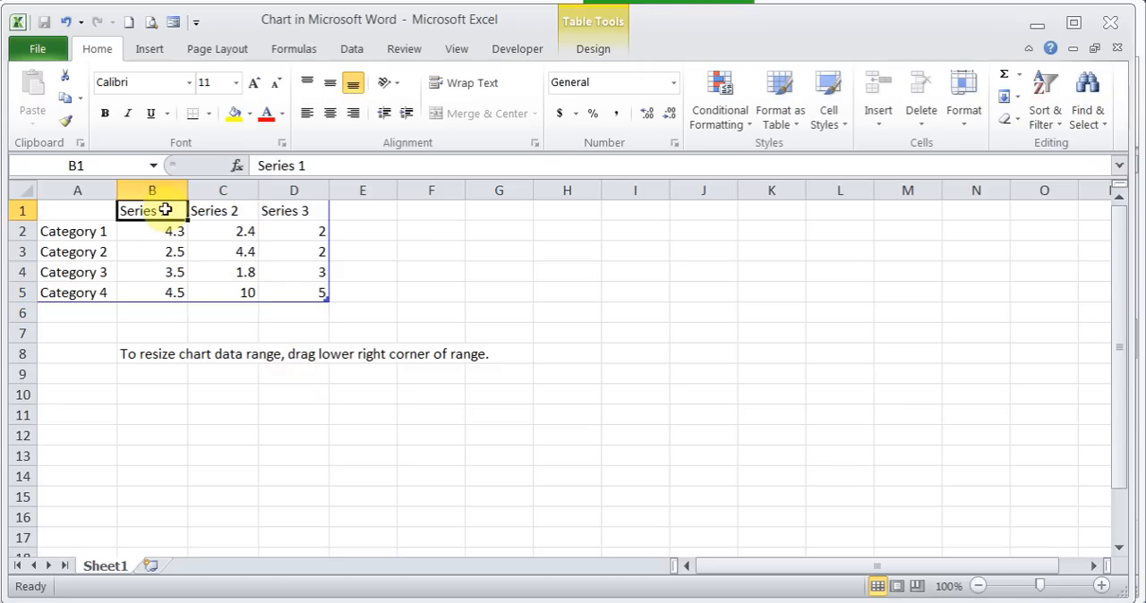
text(Jan)
key(Tab)
text(Feb)
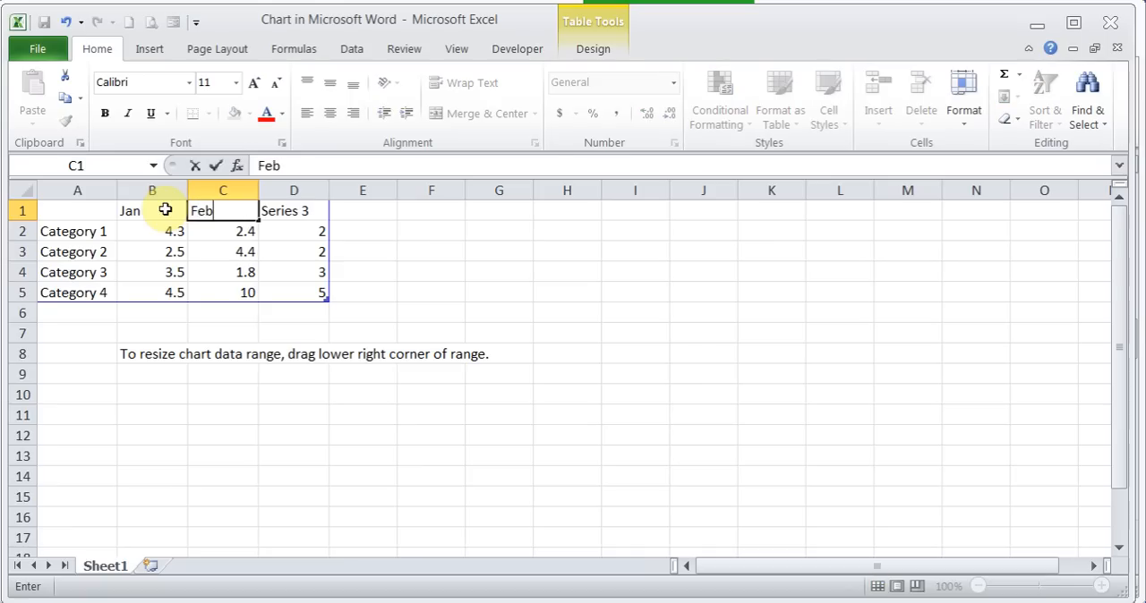
key(Tab)
text(mar)
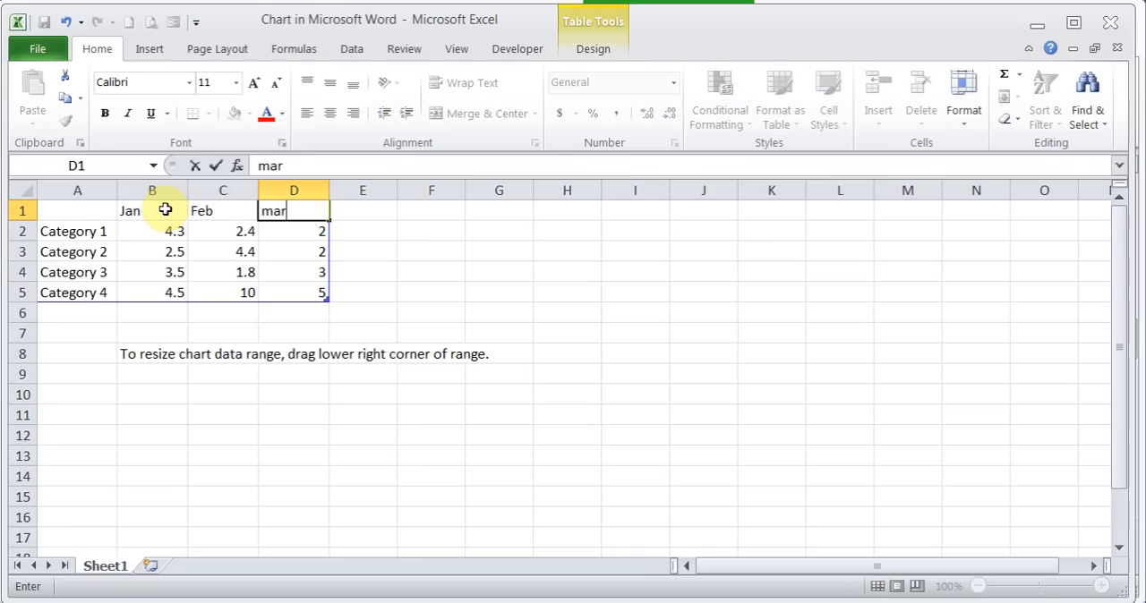
key(Tab)
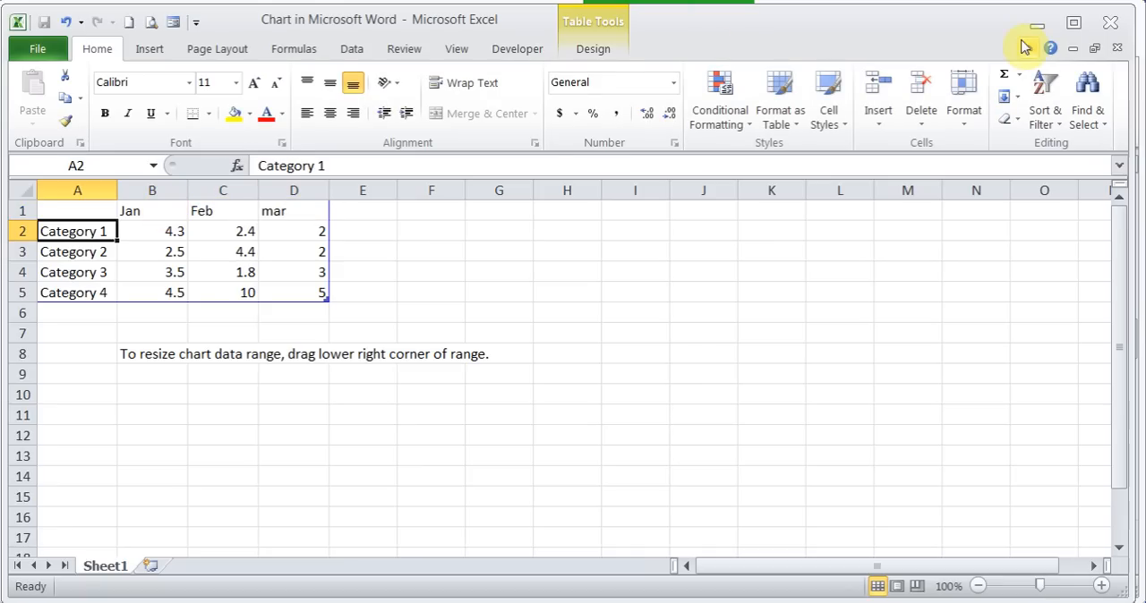
click(1110, 21)
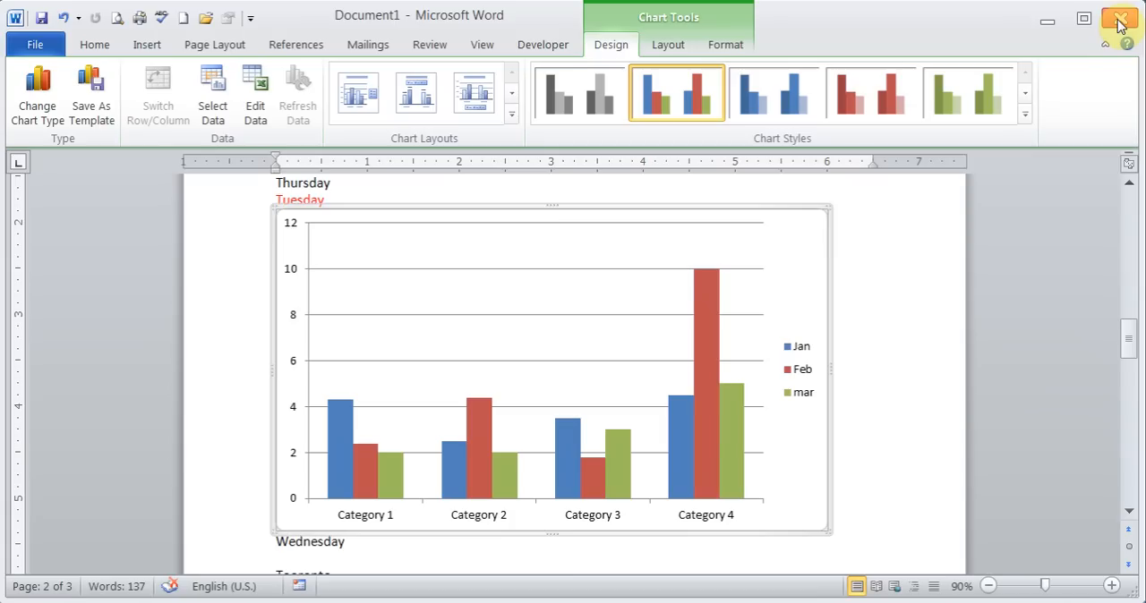
- Apply the chart style with a black background and beveled blue, red and green columns
click(796, 379)
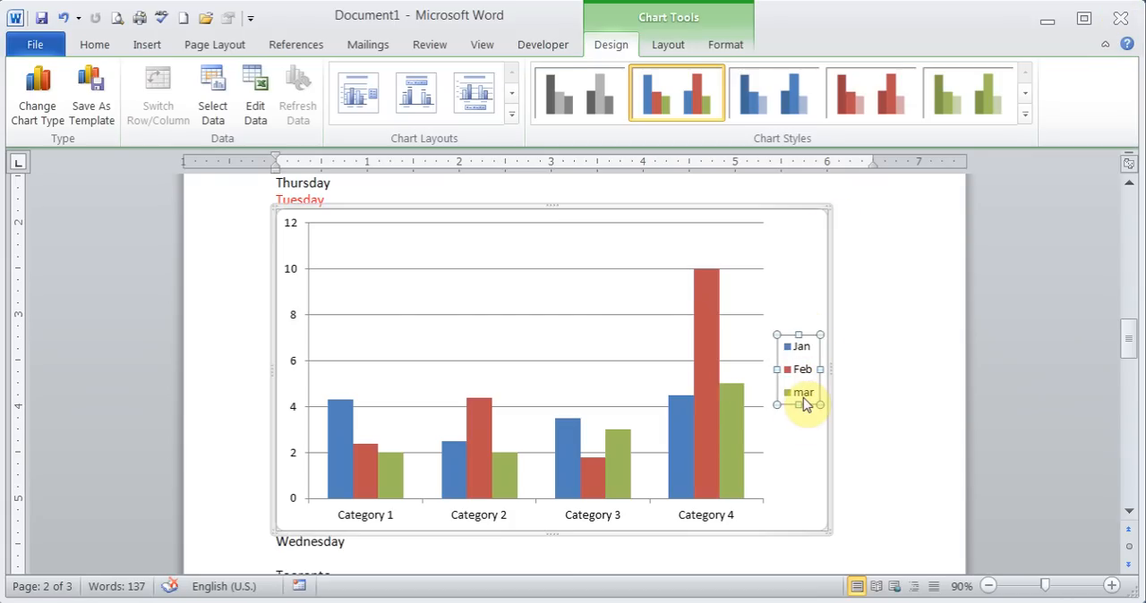
click(821, 266)
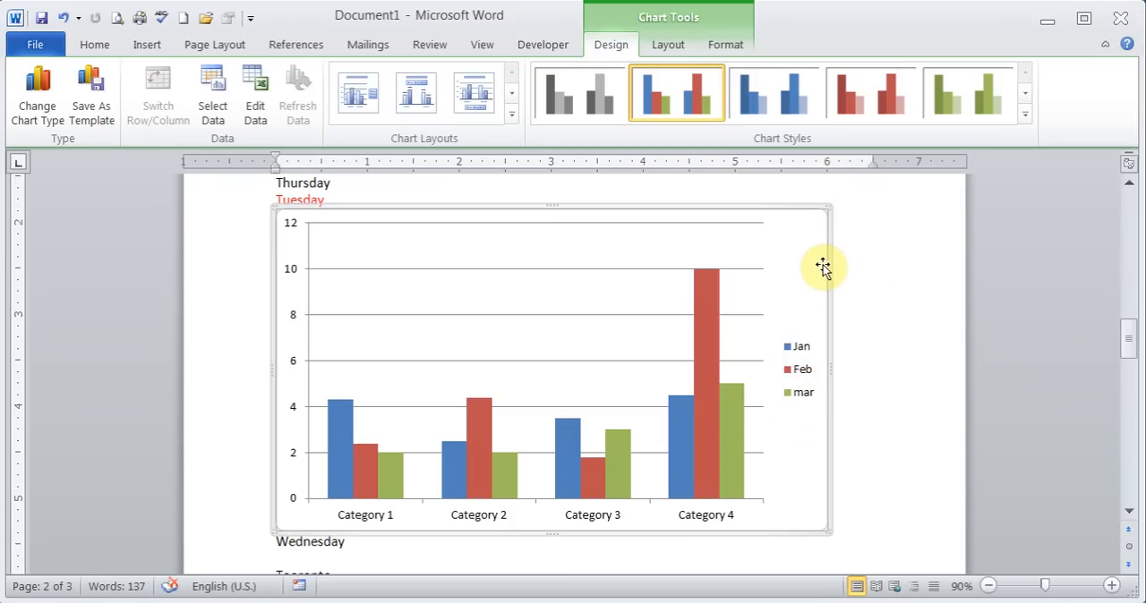
click(1026, 115)
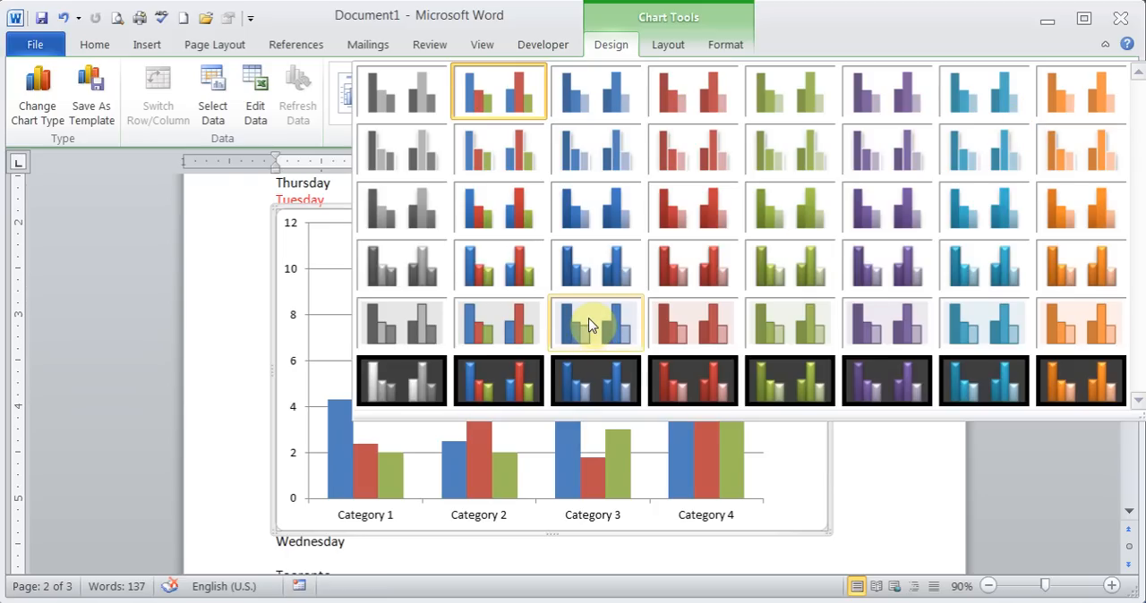
click(496, 380)
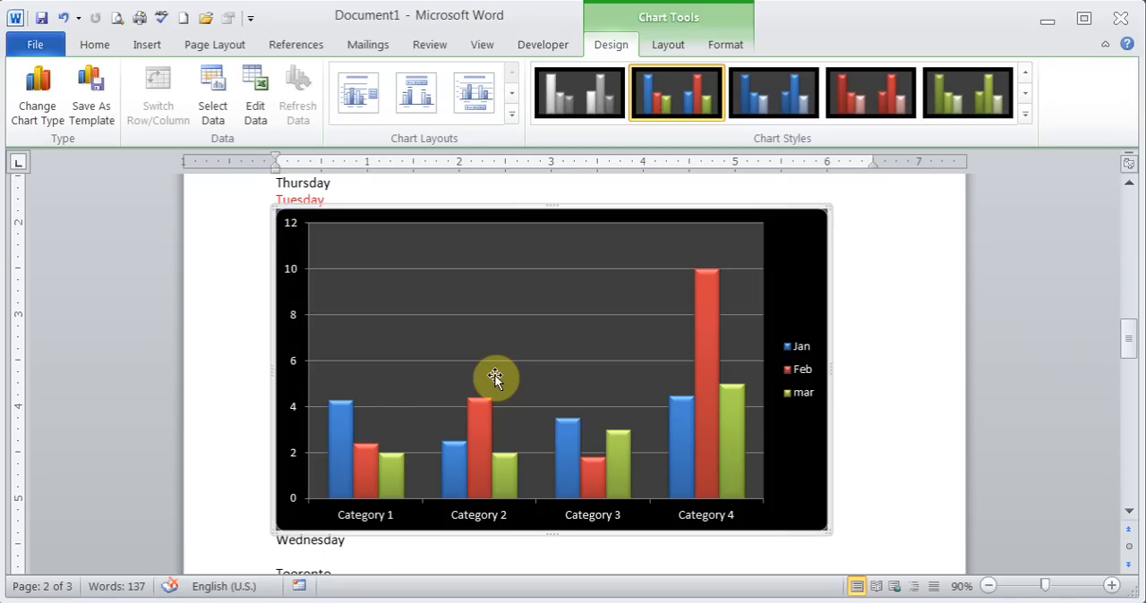
- Show the legend at the top of the chart and add a data table without legend keys
click(802, 372)
click(796, 440)
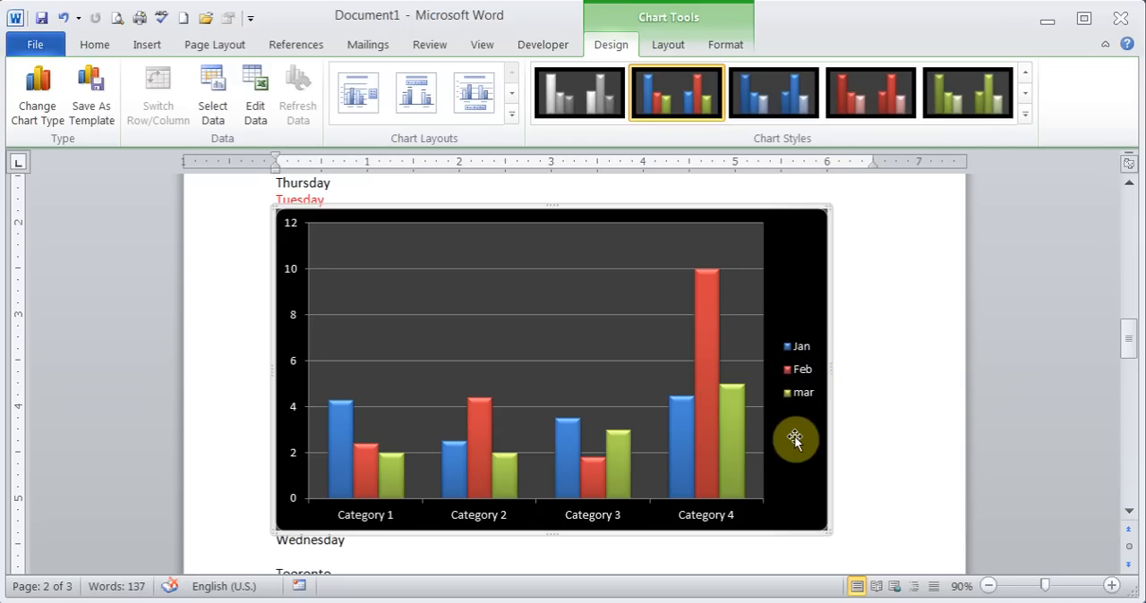
click(660, 47)
click(389, 112)
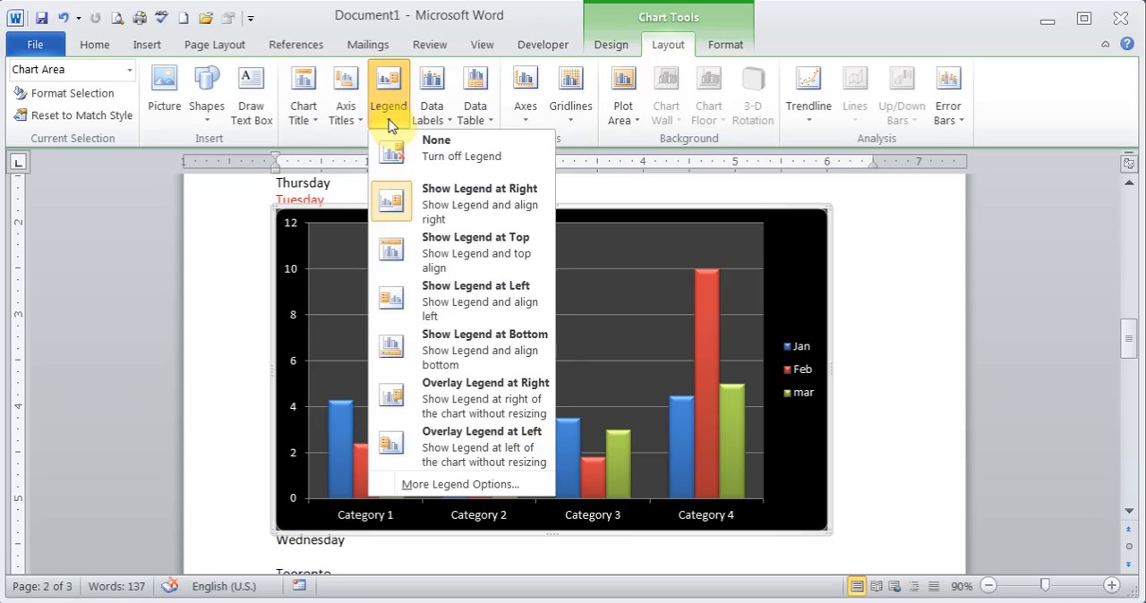
click(469, 245)
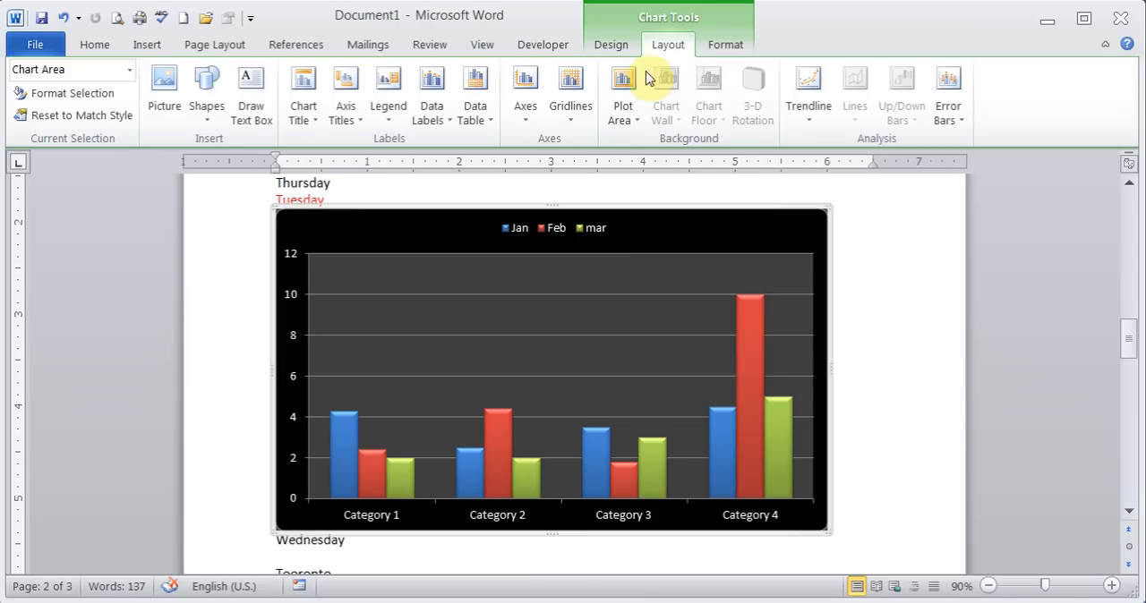
click(482, 121)
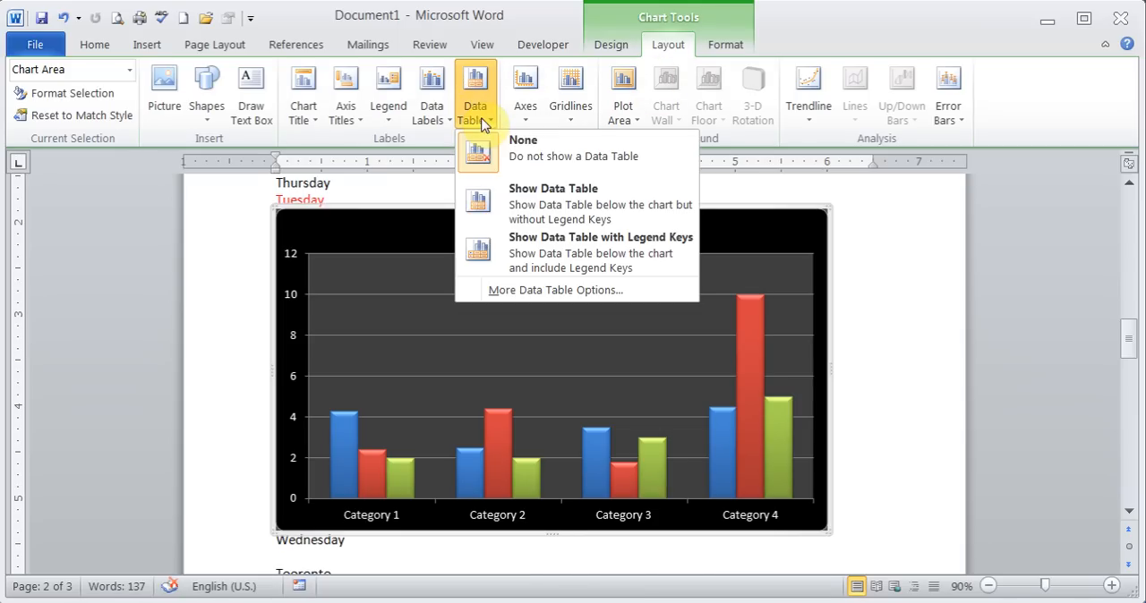
click(548, 224)
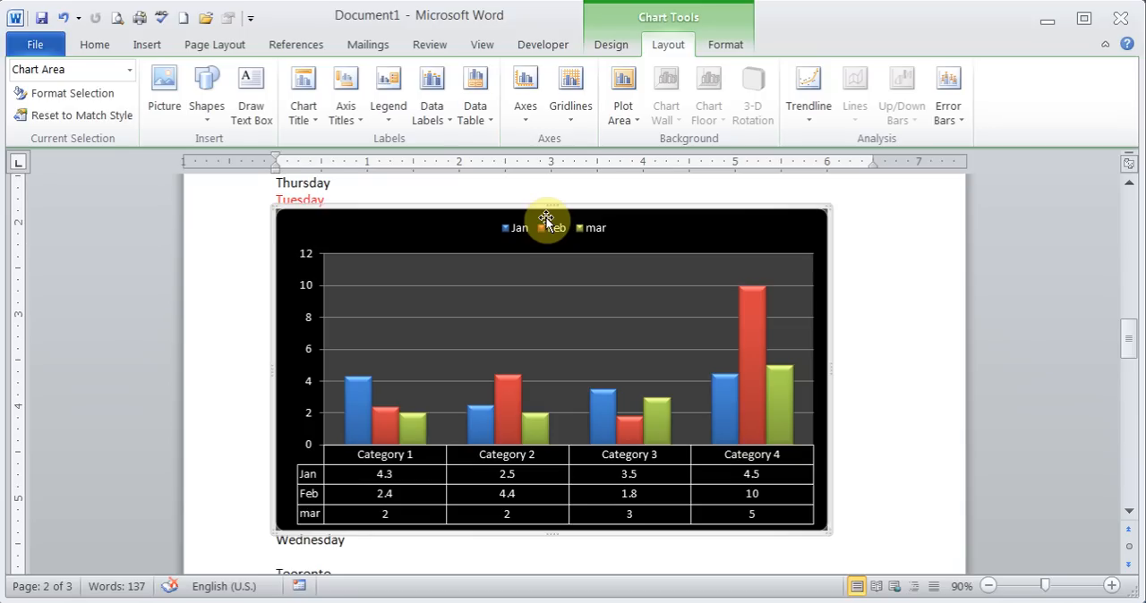
- Set the chart's primary horizontal gridlines to minor only, then to Major & Minor Gridlines
click(574, 117)
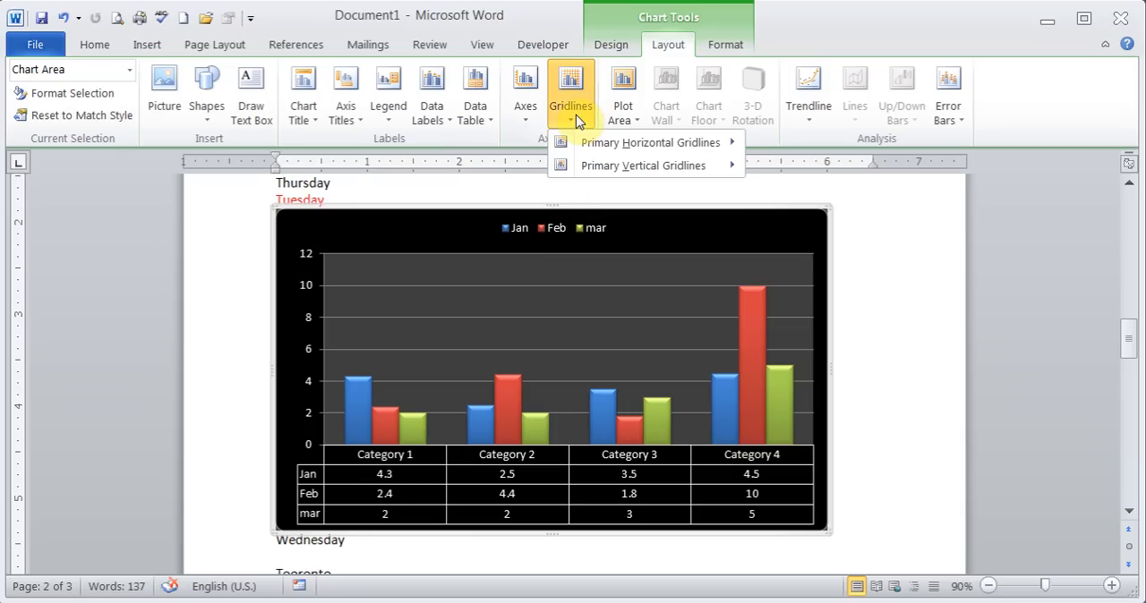
mouse_move(601, 152)
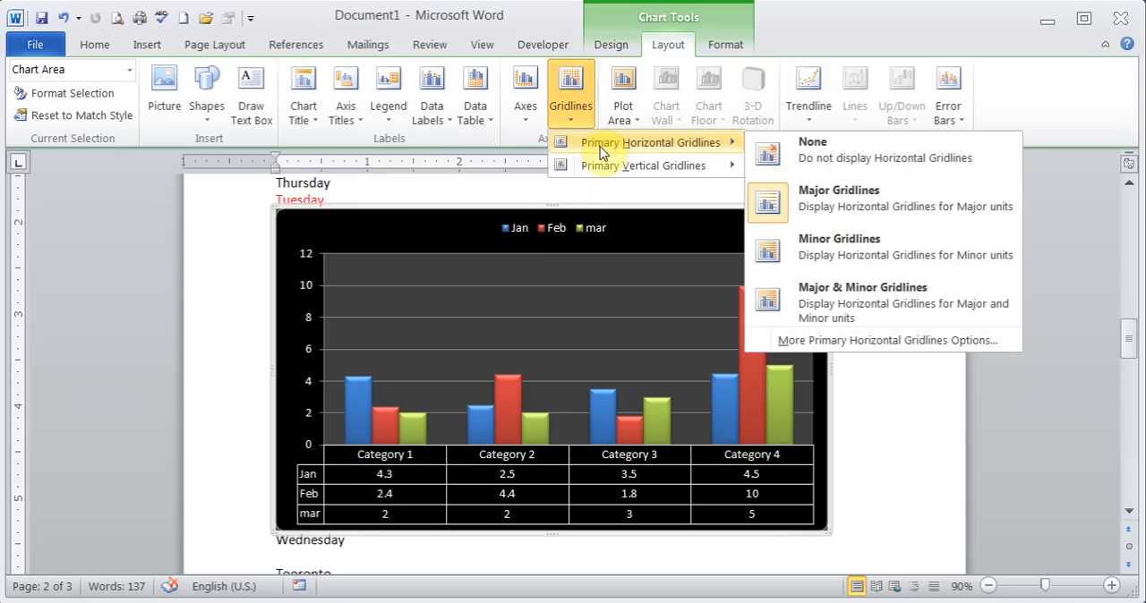
click(825, 254)
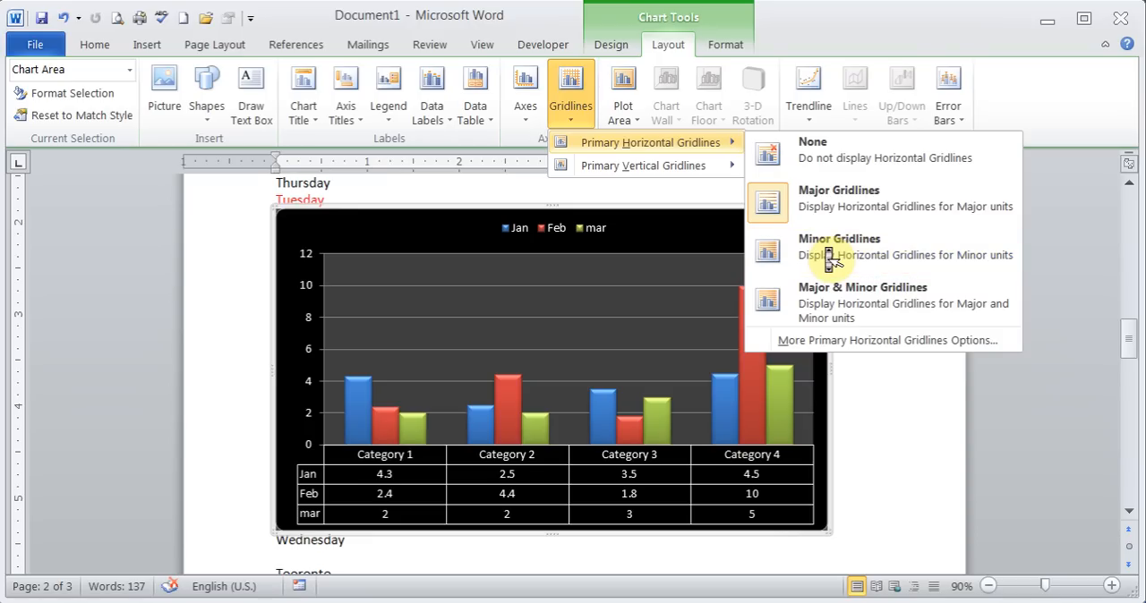
click(957, 266)
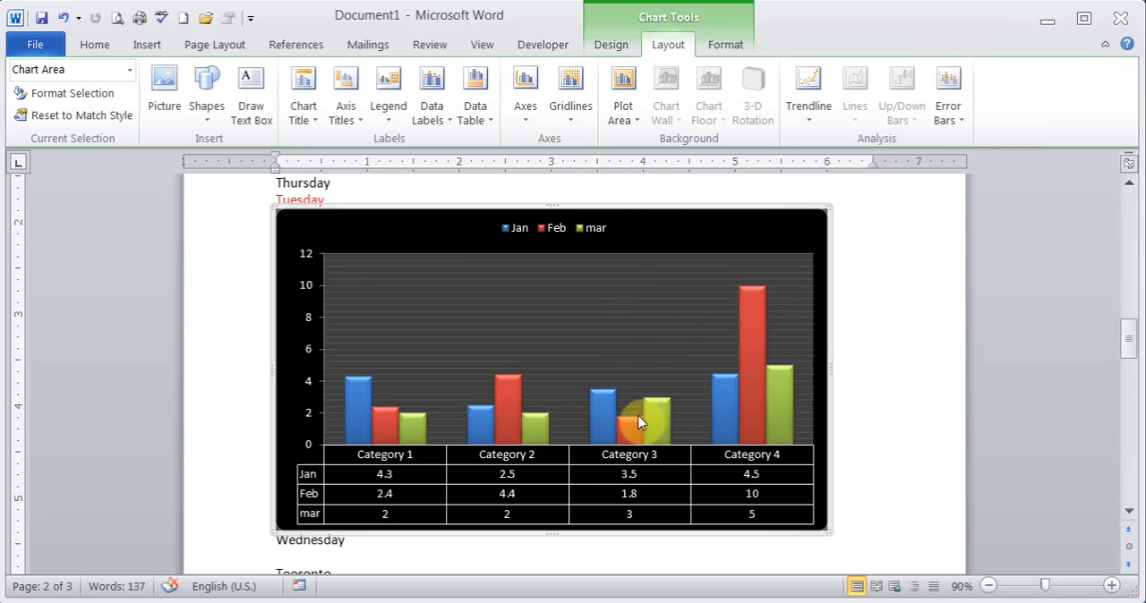
click(569, 112)
mouse_move(641, 143)
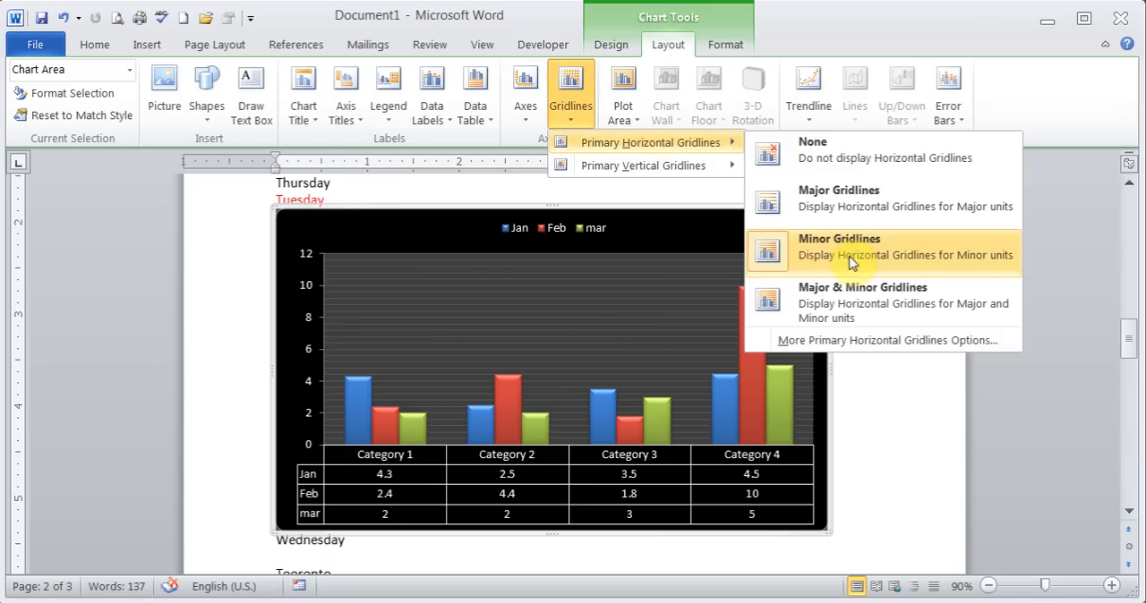
click(763, 302)
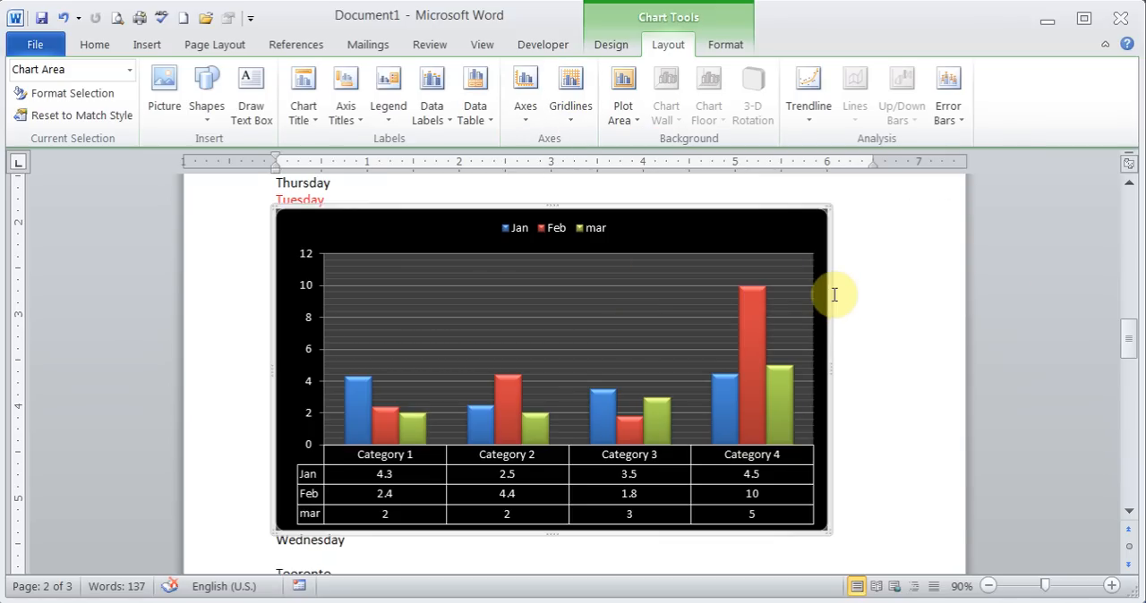
- Check the chart title options and undo the last gridline change
click(317, 125)
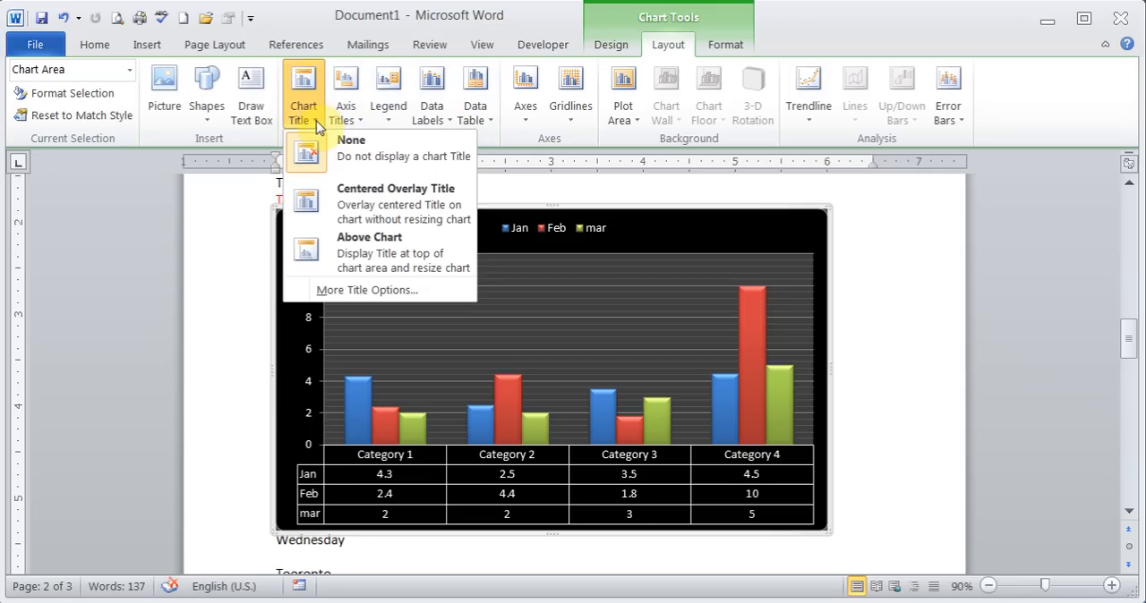
click(620, 45)
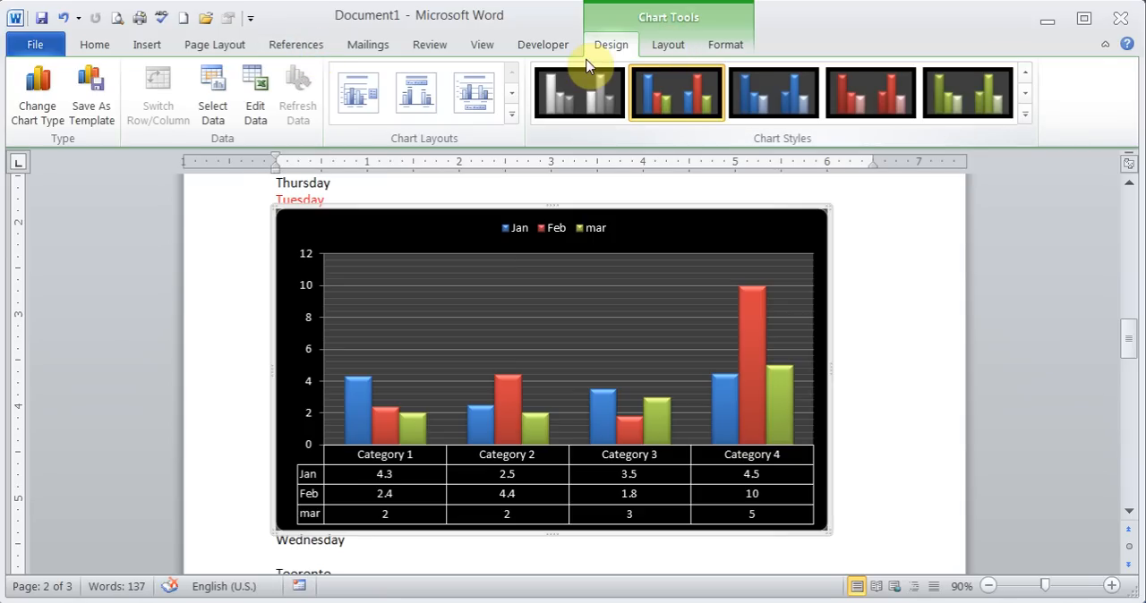
click(670, 45)
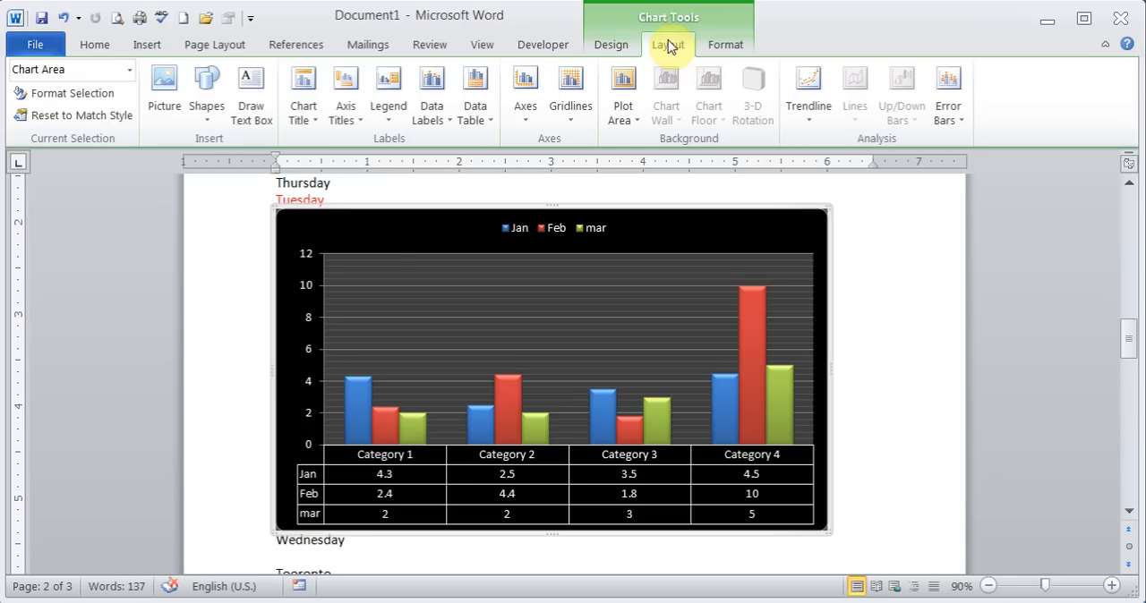
key(ctrl+z)
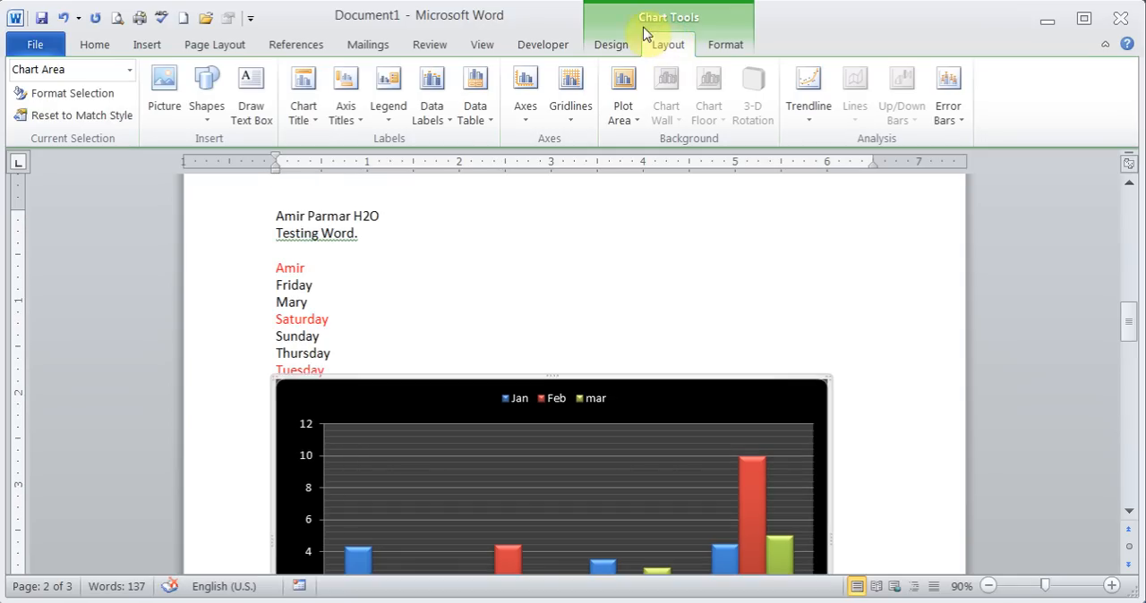
- Apply the predefined Layout 9, with a chart title, axis titles and the legend at the right, to the chart
click(603, 50)
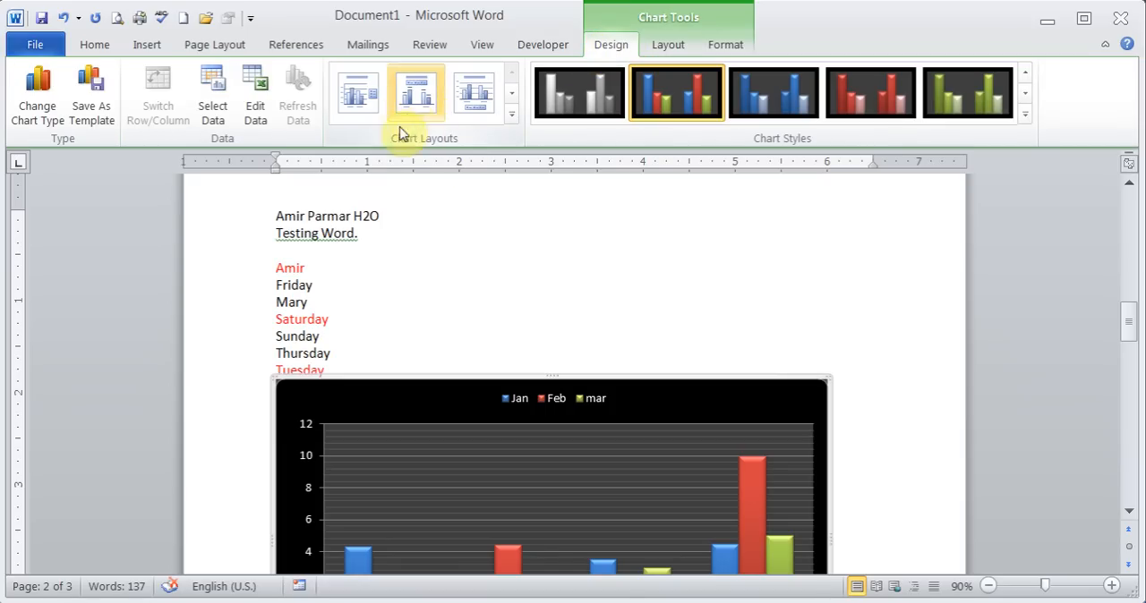
click(514, 118)
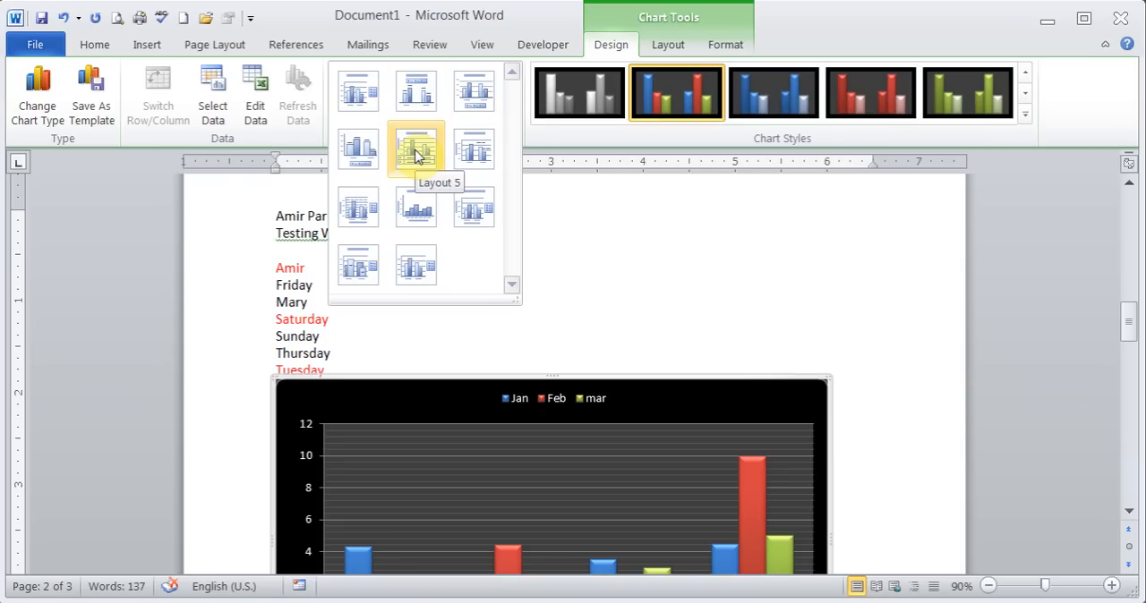
click(478, 207)
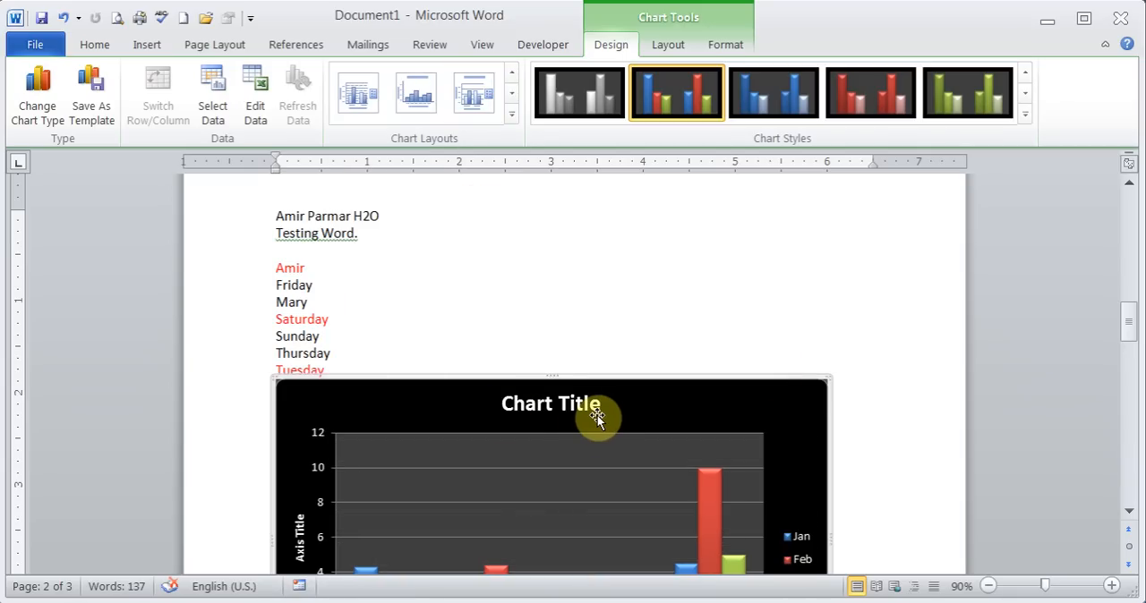
- Start a formula in the bottom cell of the empty table's first column and enter =sum(above)
drag(1129, 319, 1132, 416)
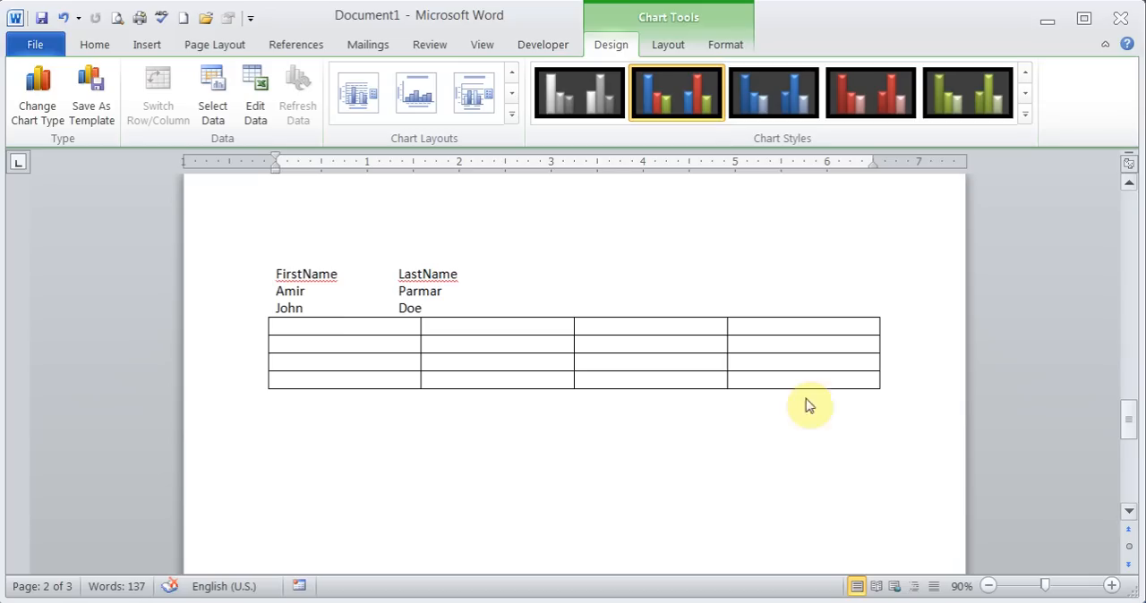
click(340, 332)
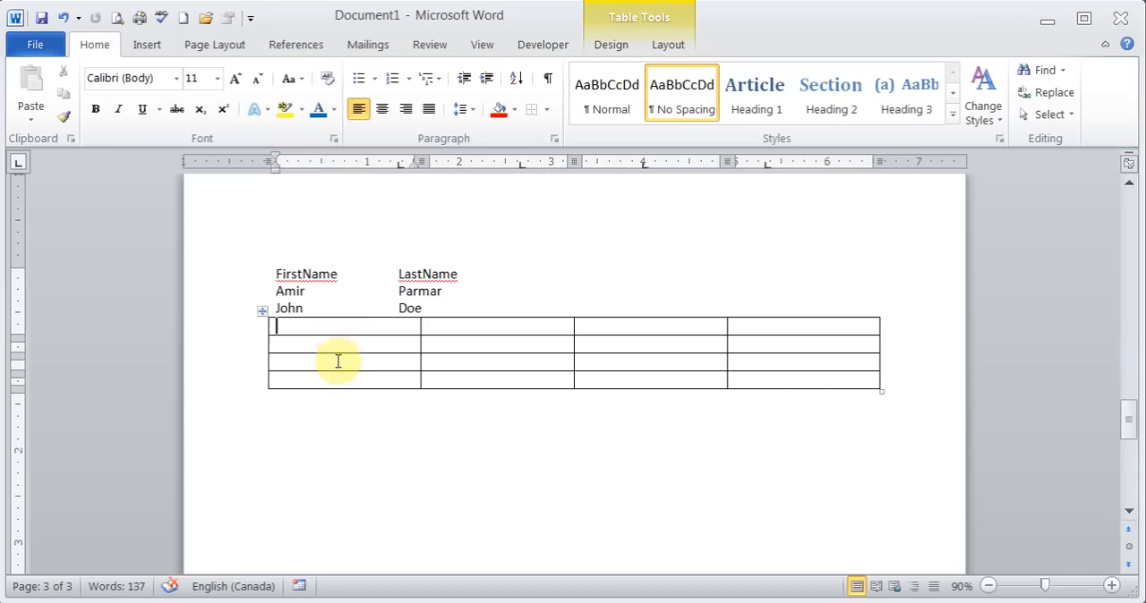
click(330, 381)
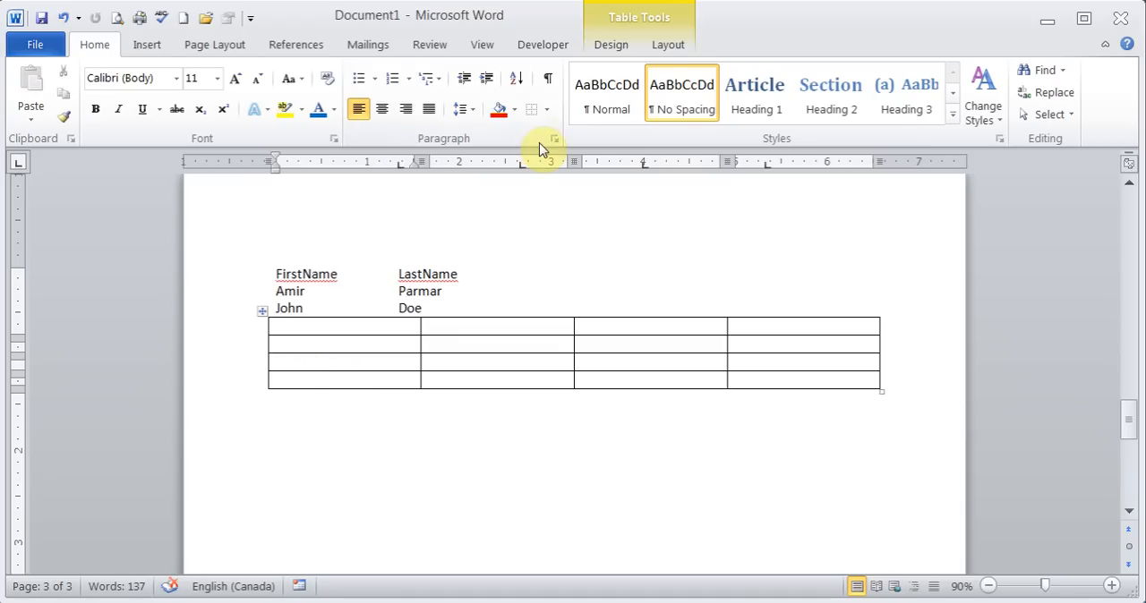
click(667, 47)
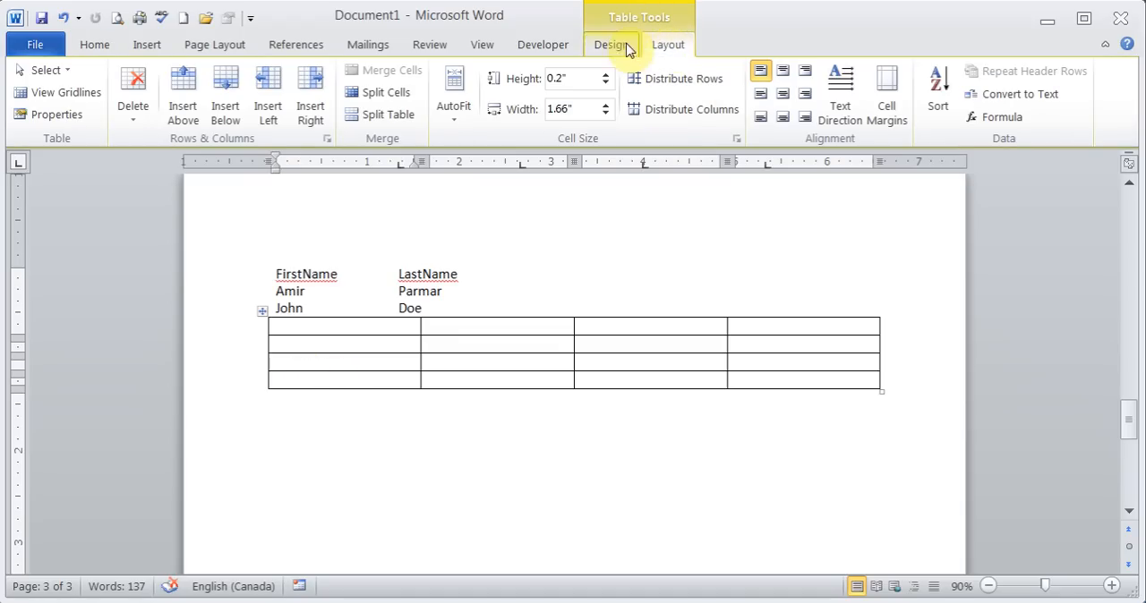
click(996, 118)
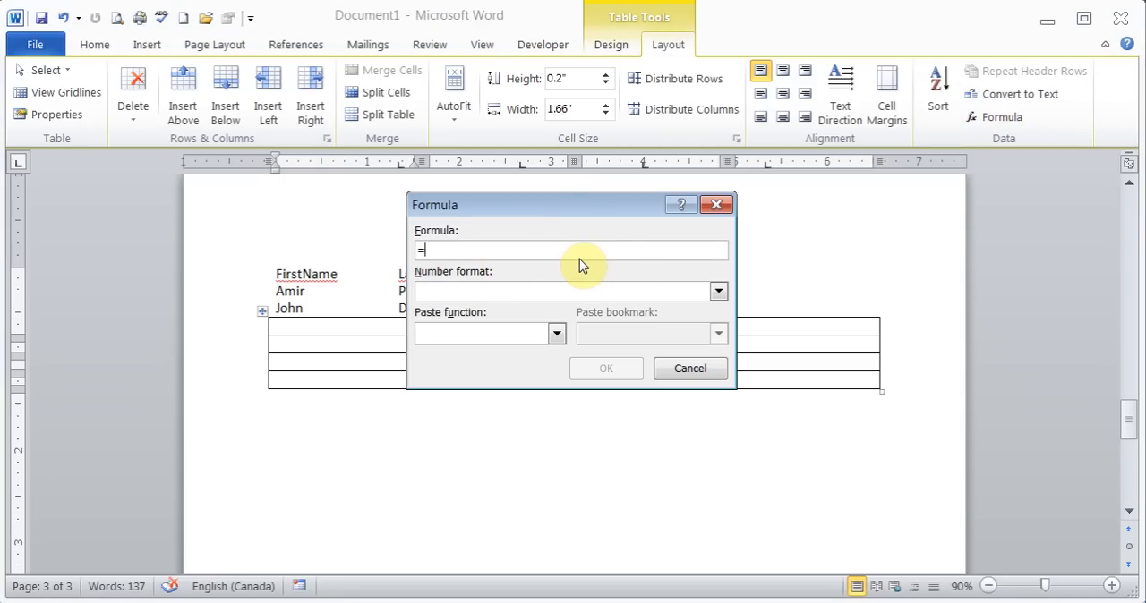
text(sum)
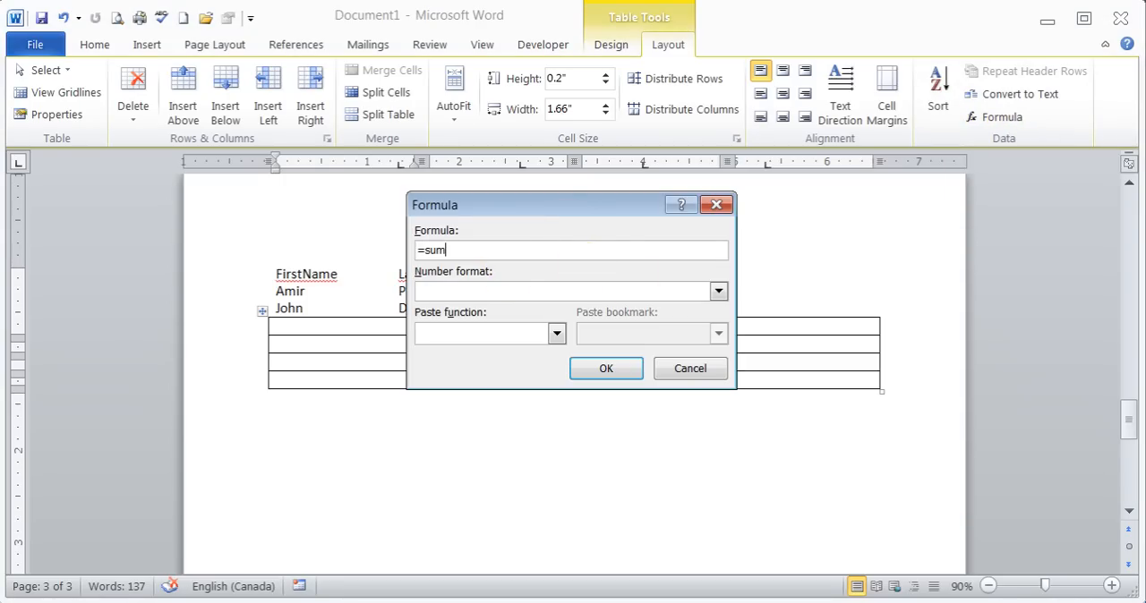
text(()
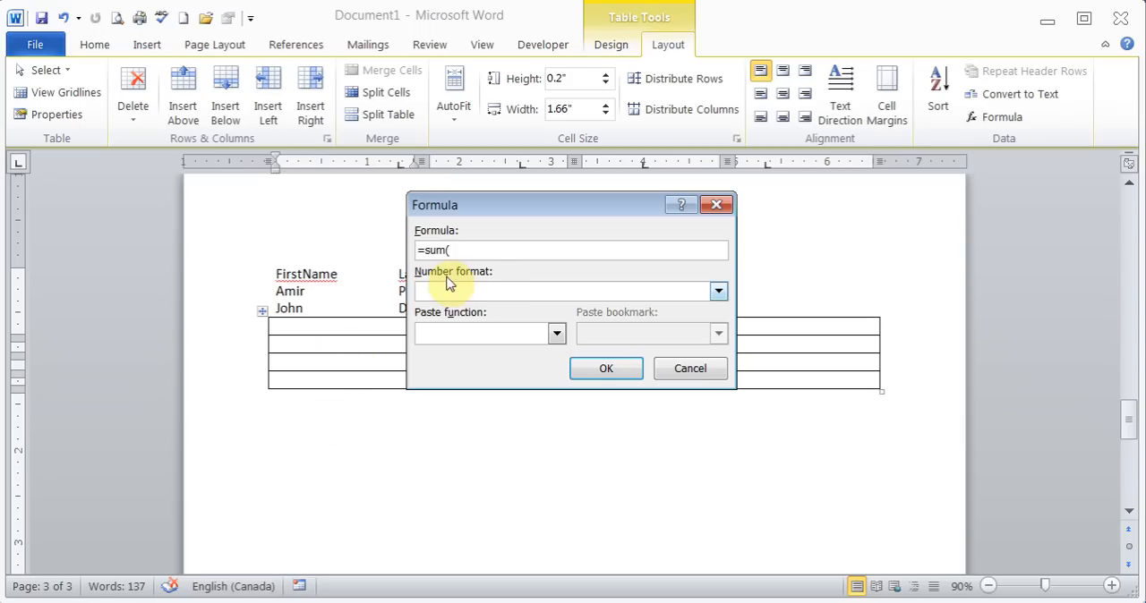
text(abo)
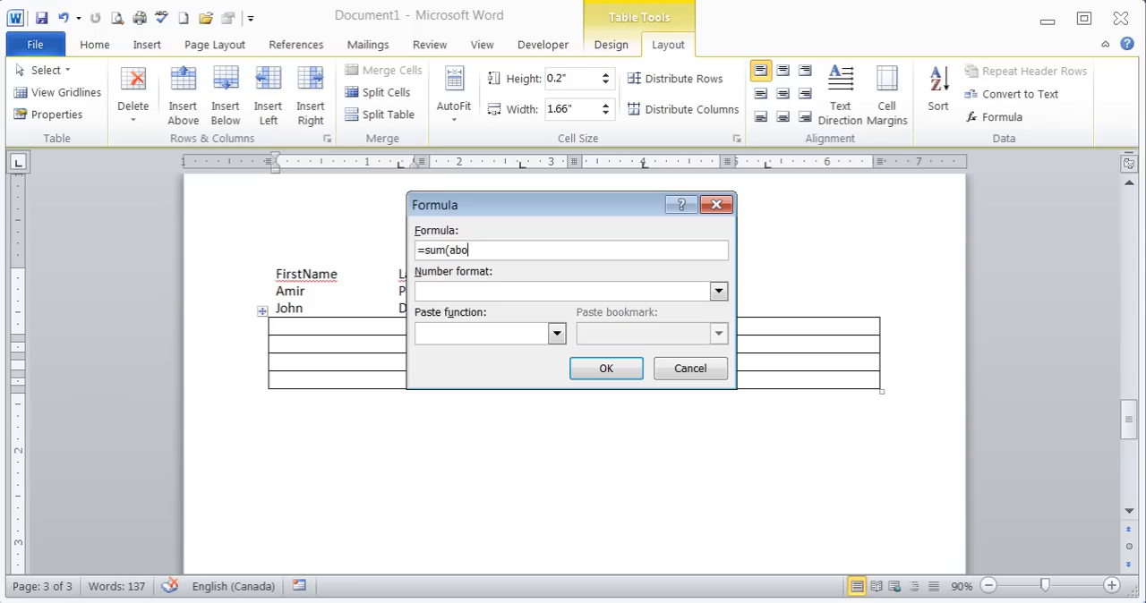
text(ve))
- Check the available functions and number formats, leave both blank, and insert the formula into the cell
click(519, 255)
click(556, 334)
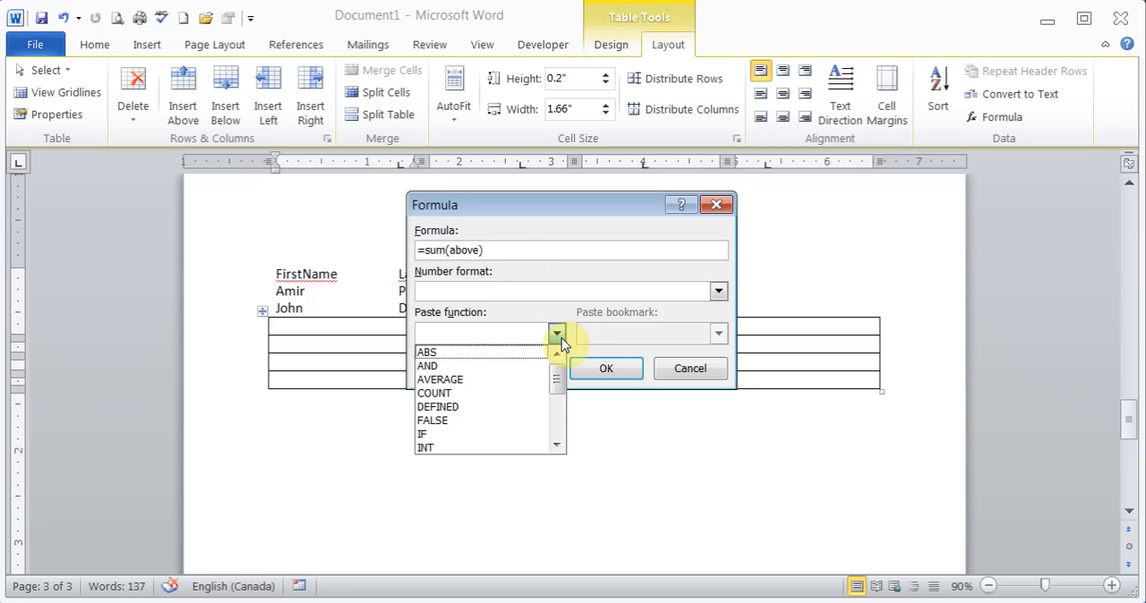
click(556, 334)
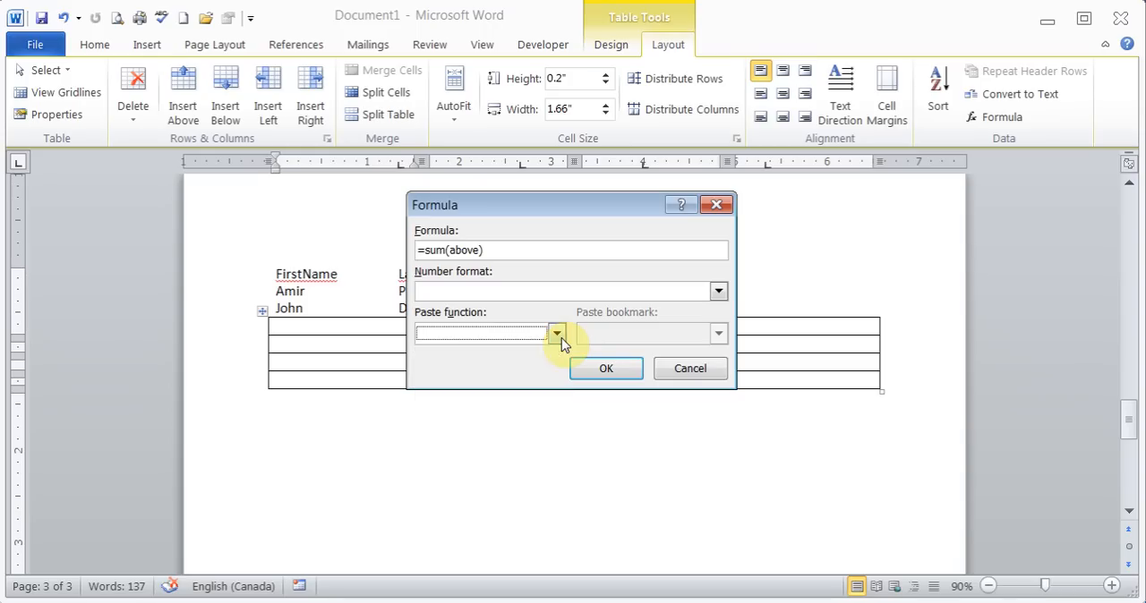
click(719, 291)
click(719, 291)
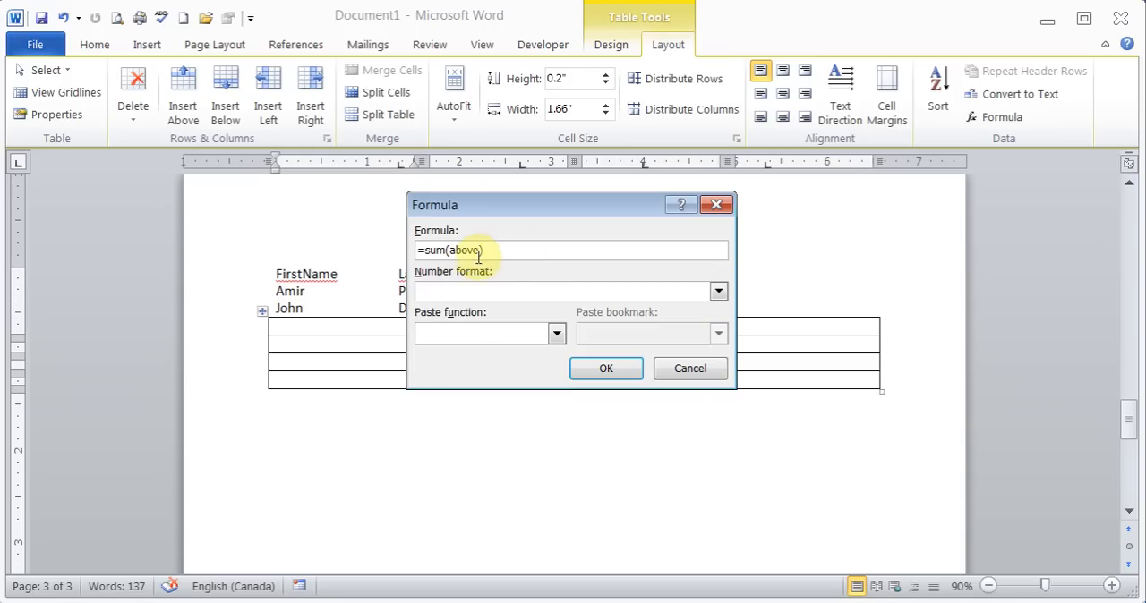
click(602, 369)
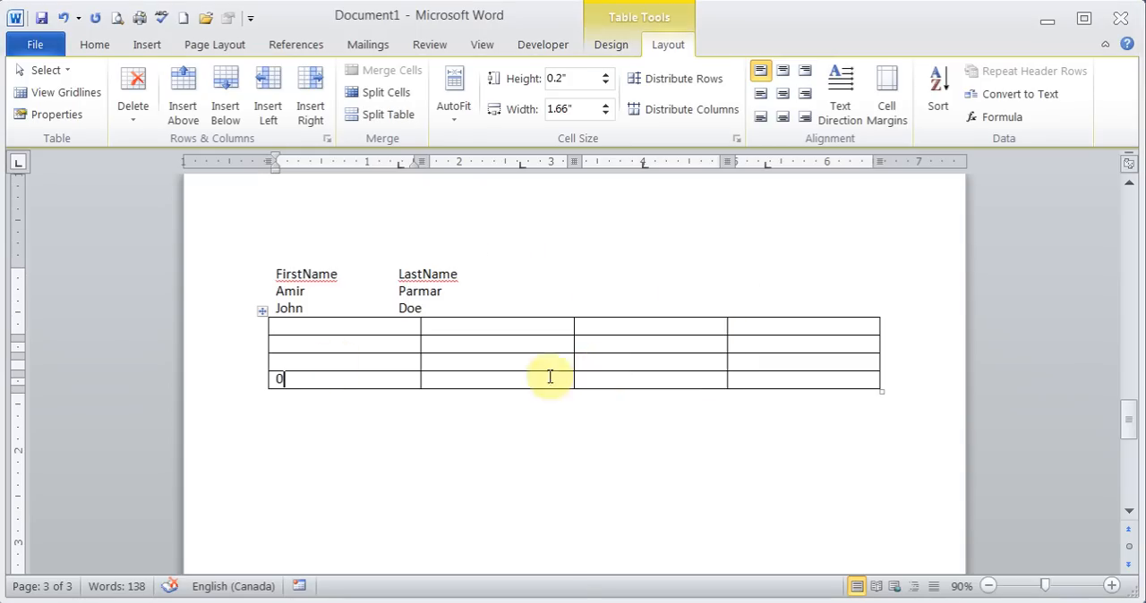
- Fill the first three cells of the table's first column with 1, 2 and 3
click(285, 327)
text(1)
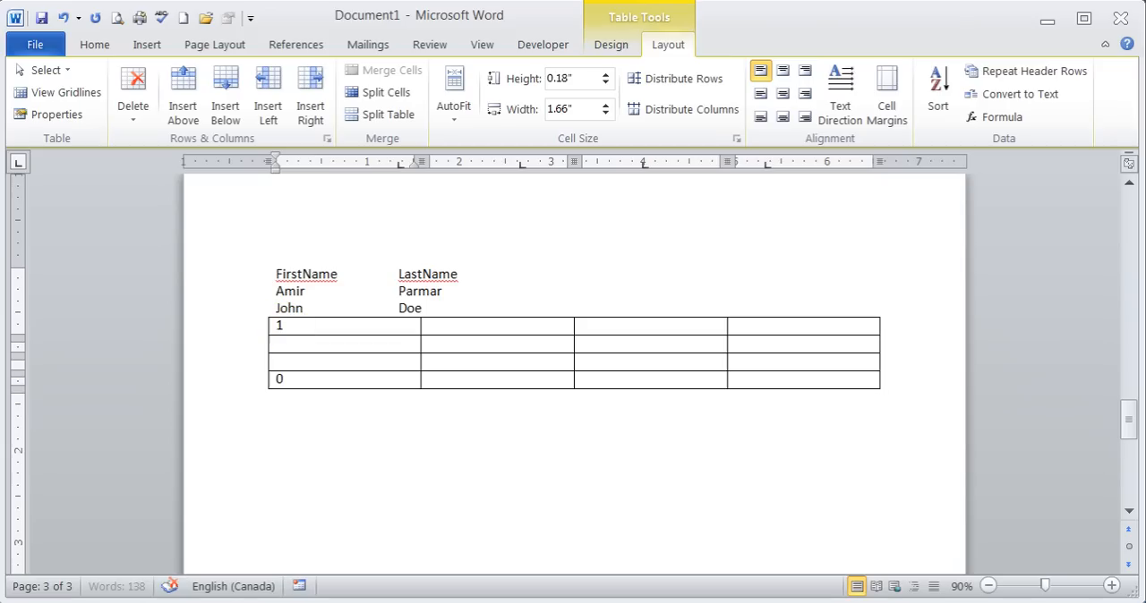
key(Down)
text(2)
key(Down)
text(3)
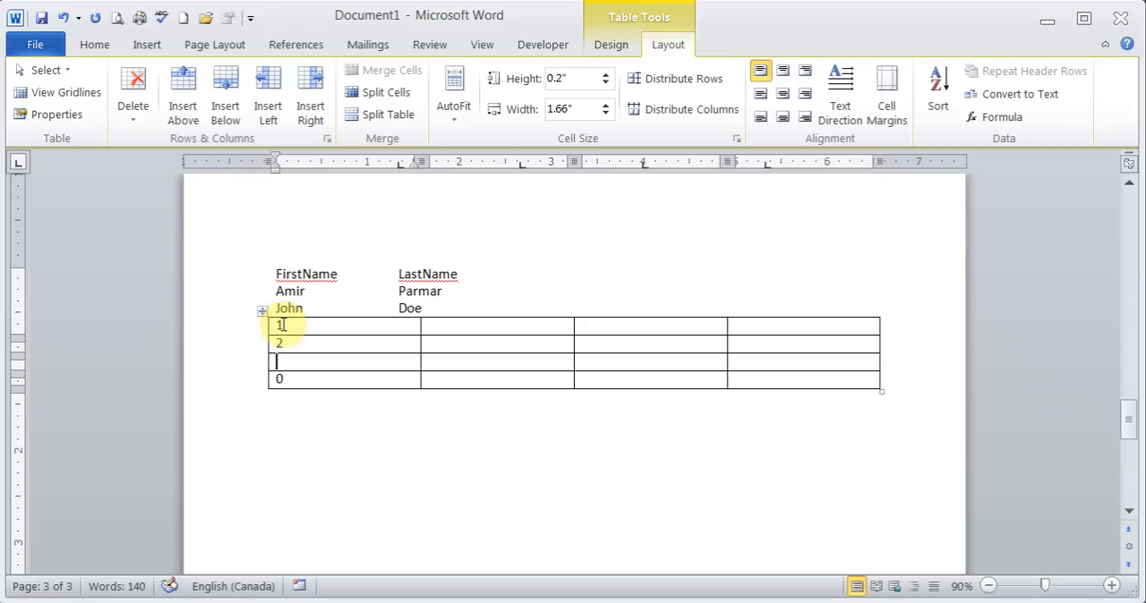
key(Tab)
- Replace the result in the bottom cell of the first column with a fresh =sum(above) formula
click(300, 379)
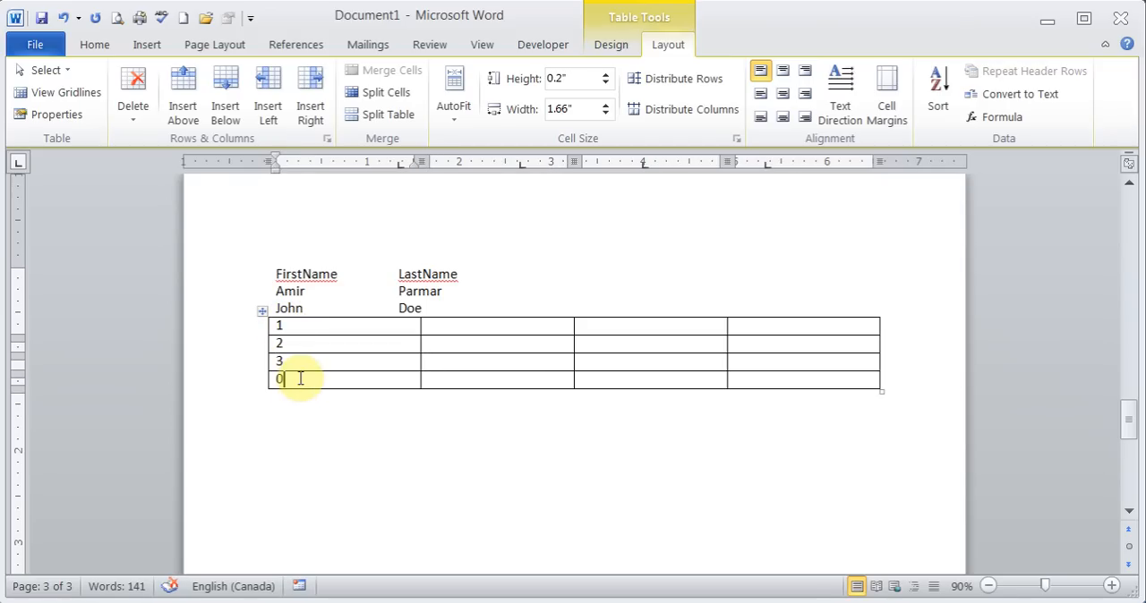
key(BackSpace)
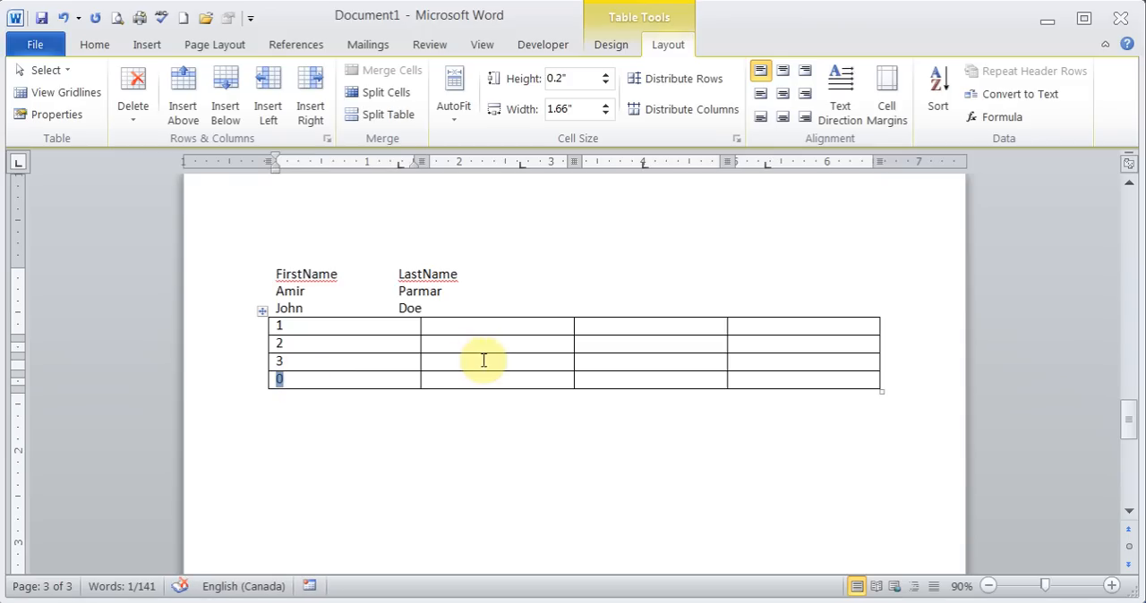
click(1001, 116)
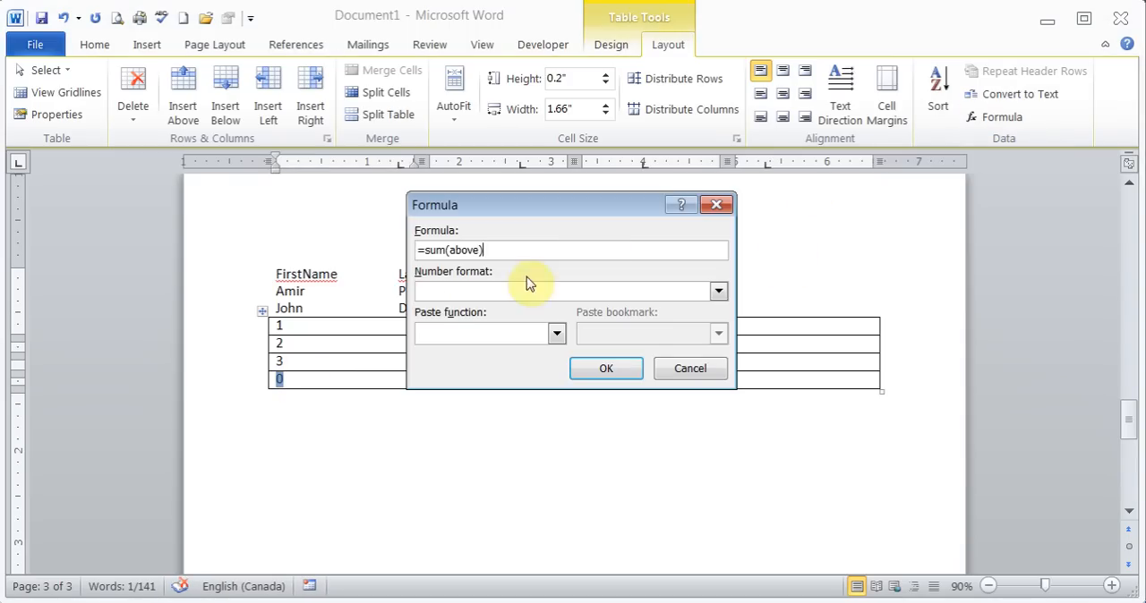
click(602, 373)
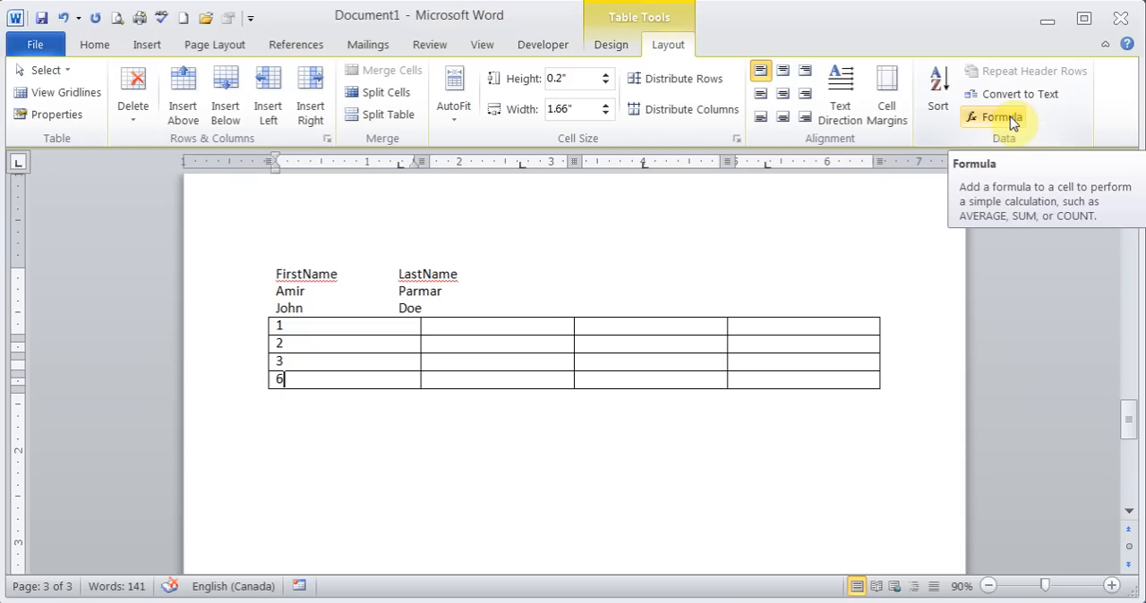
click(583, 415)
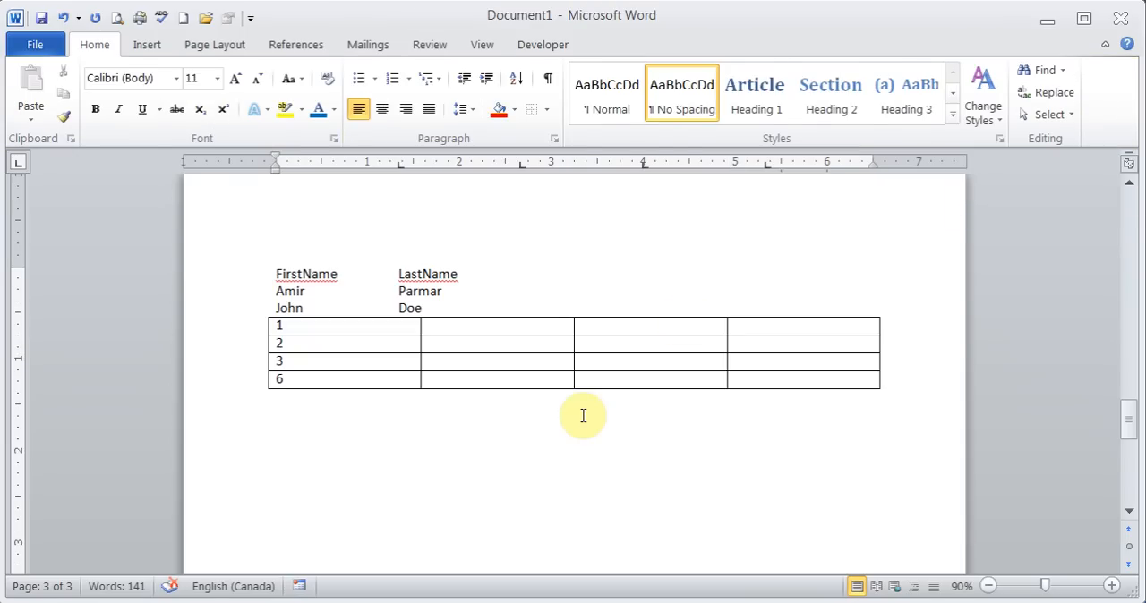
key(alt+n)
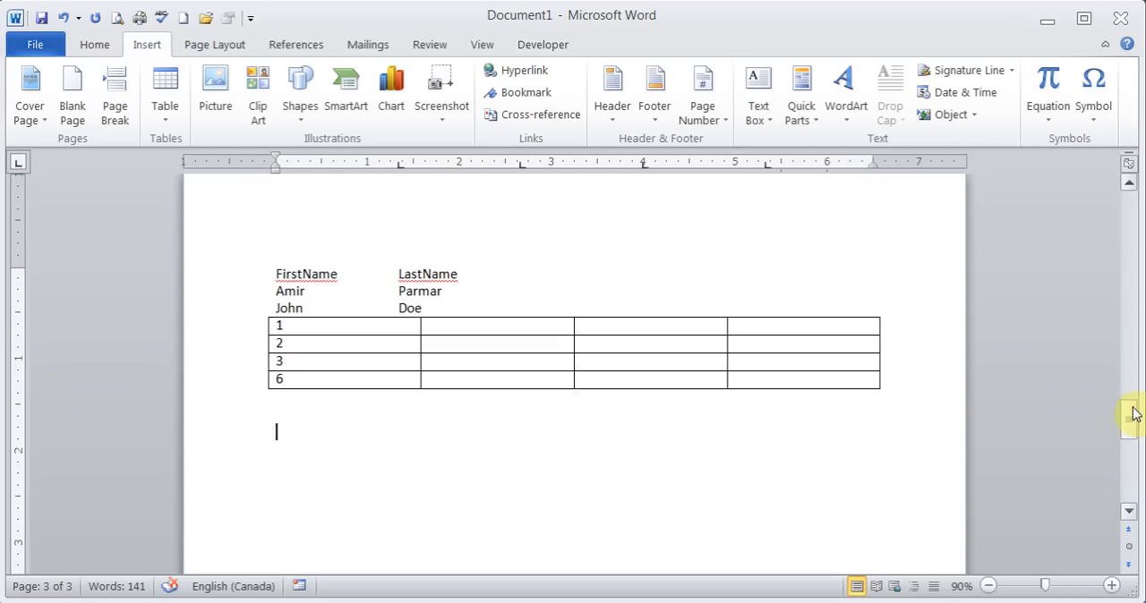
drag(1130, 417, 1124, 320)
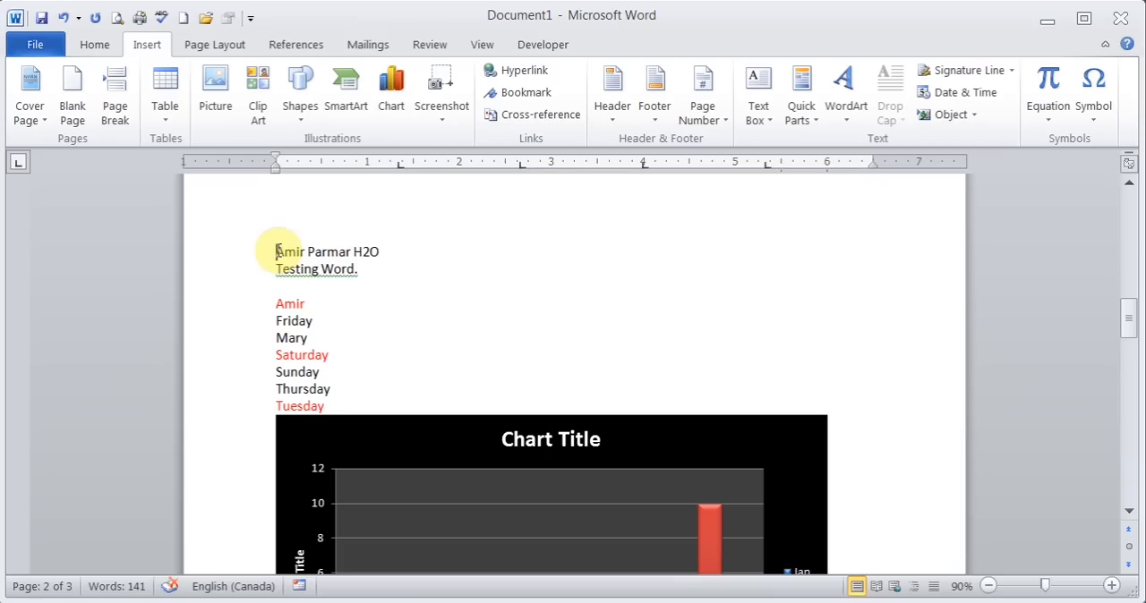
drag(276, 251, 340, 255)
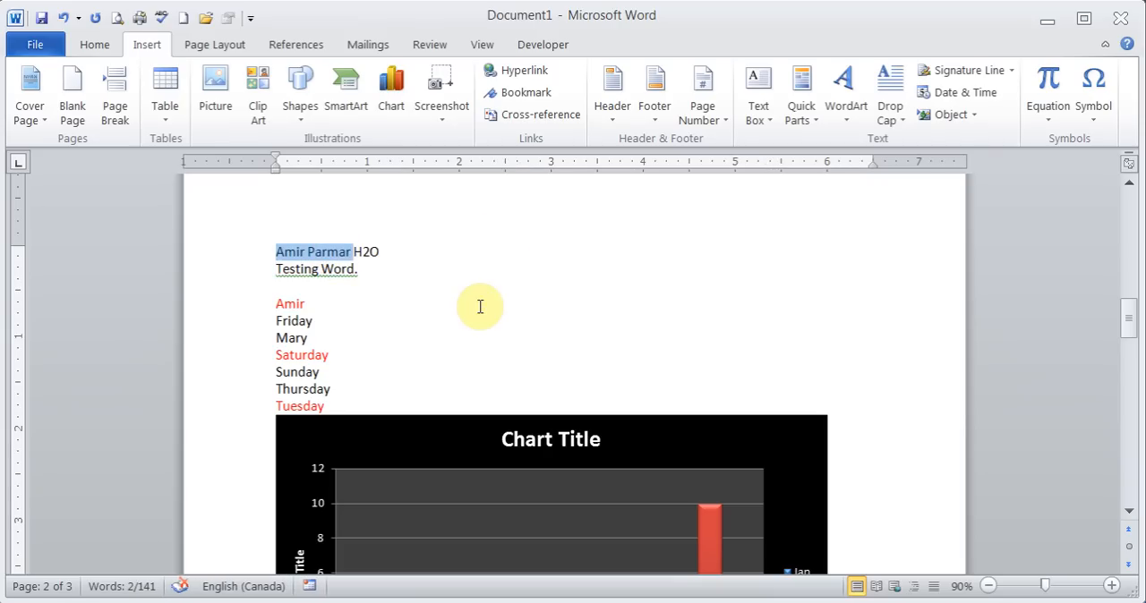
click(526, 72)
text(w)
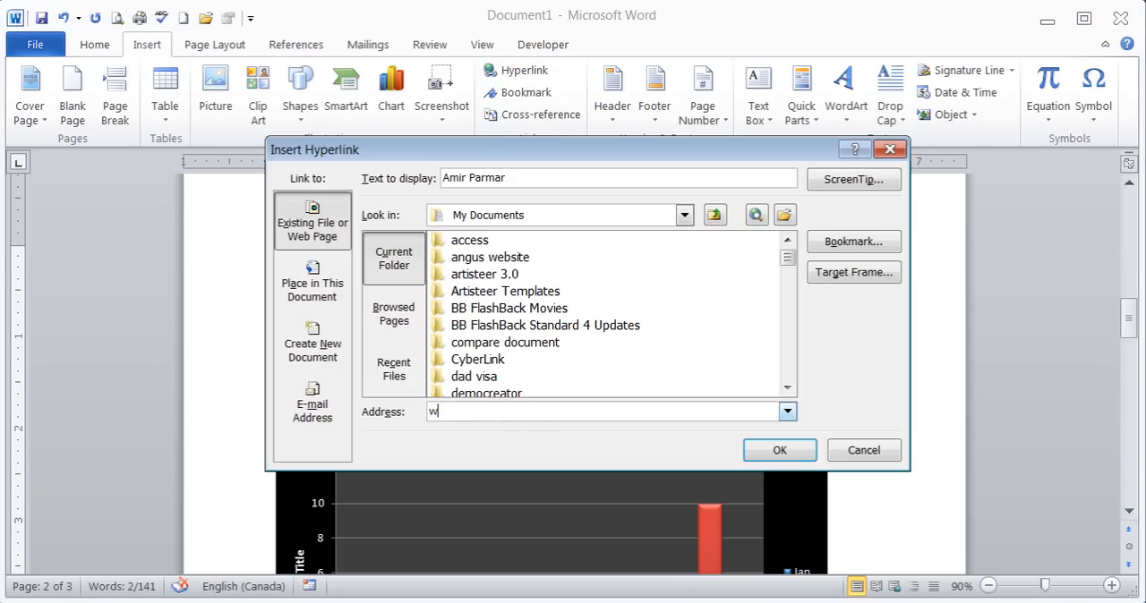
text(ww.simpletek.ca)
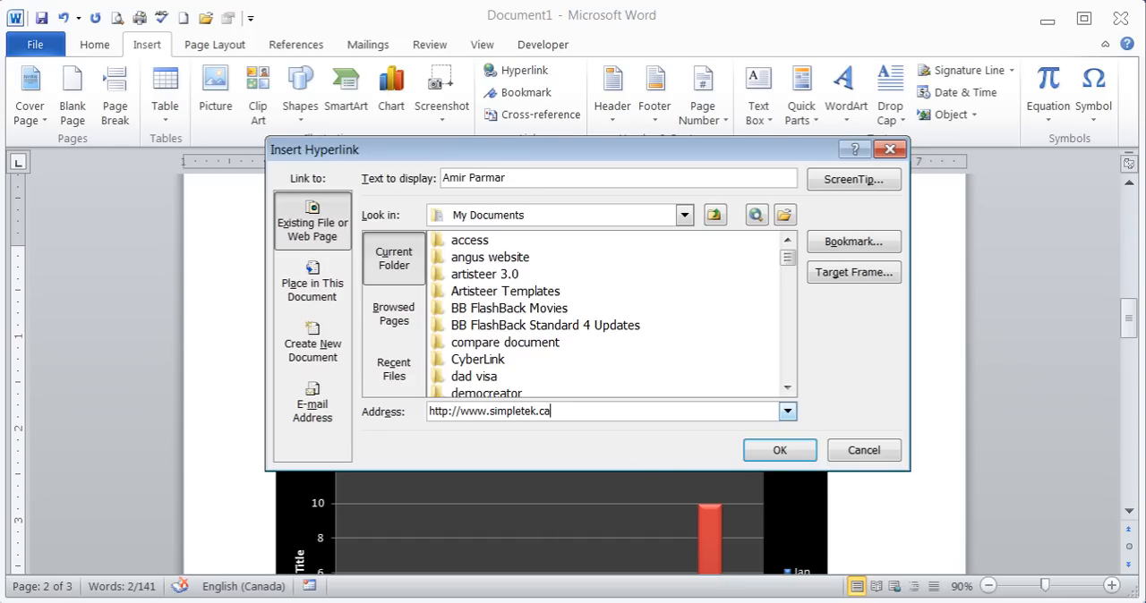
click(770, 451)
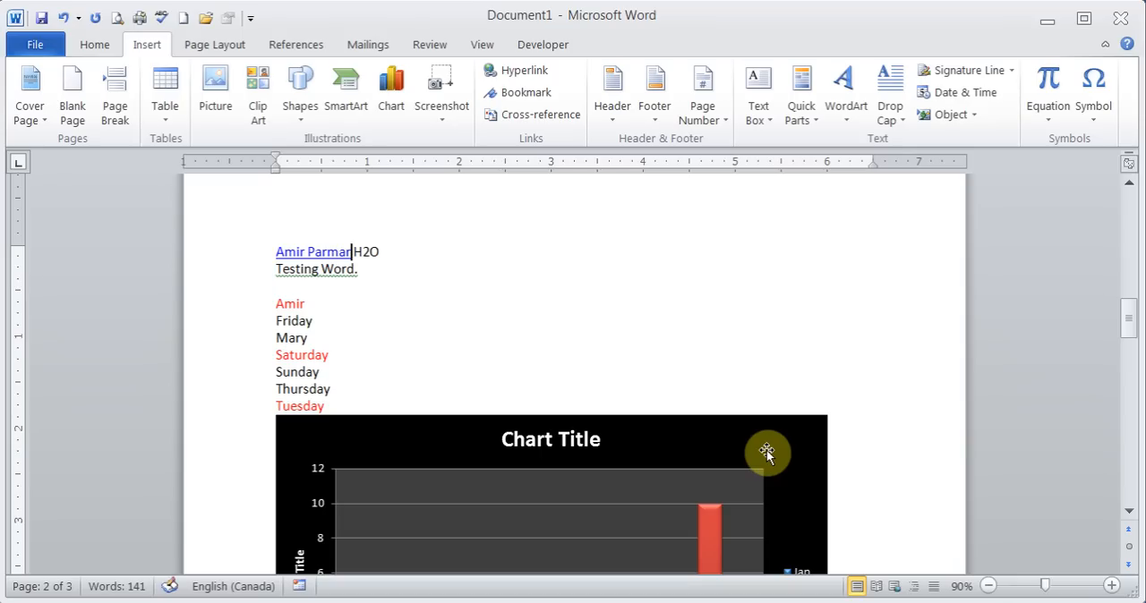
mouse_move(314, 251)
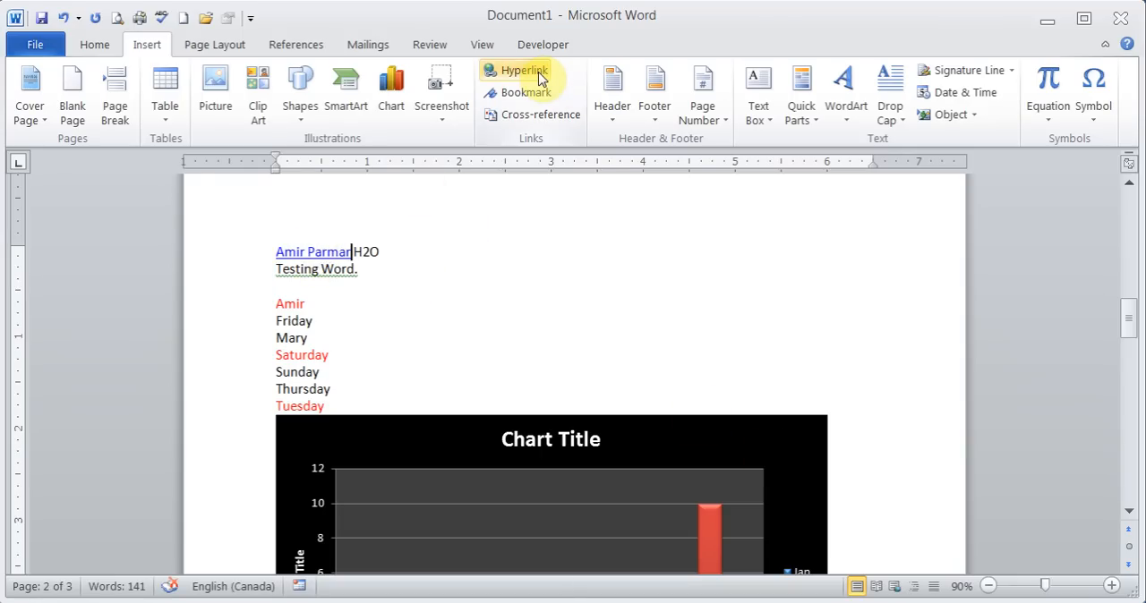
- Add a bookmark named ME at the end of the first red entry in the list above the chart
click(316, 303)
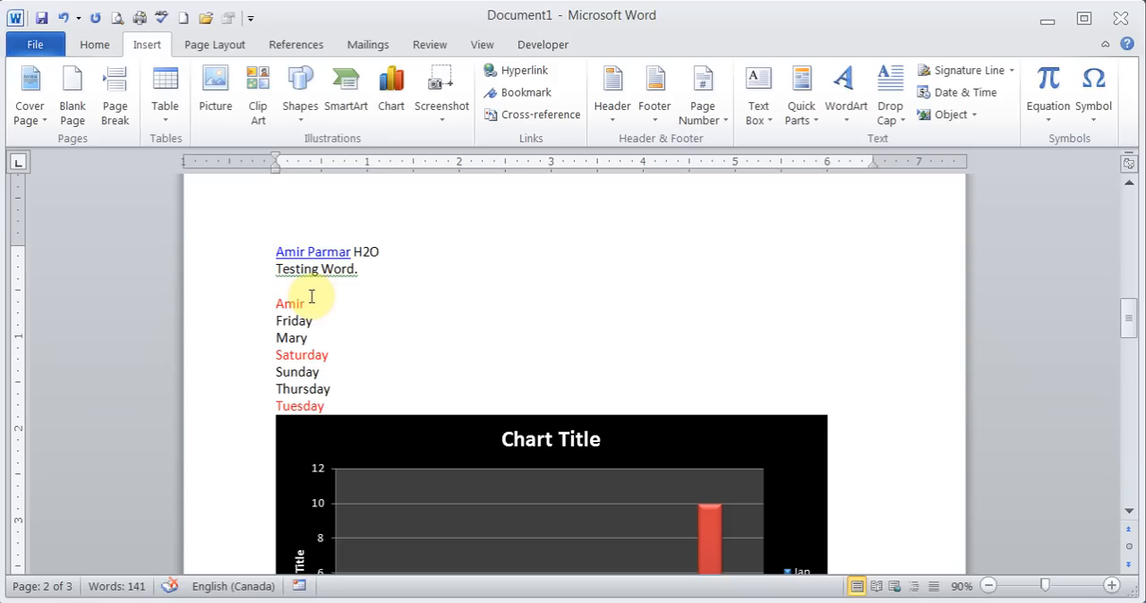
click(521, 96)
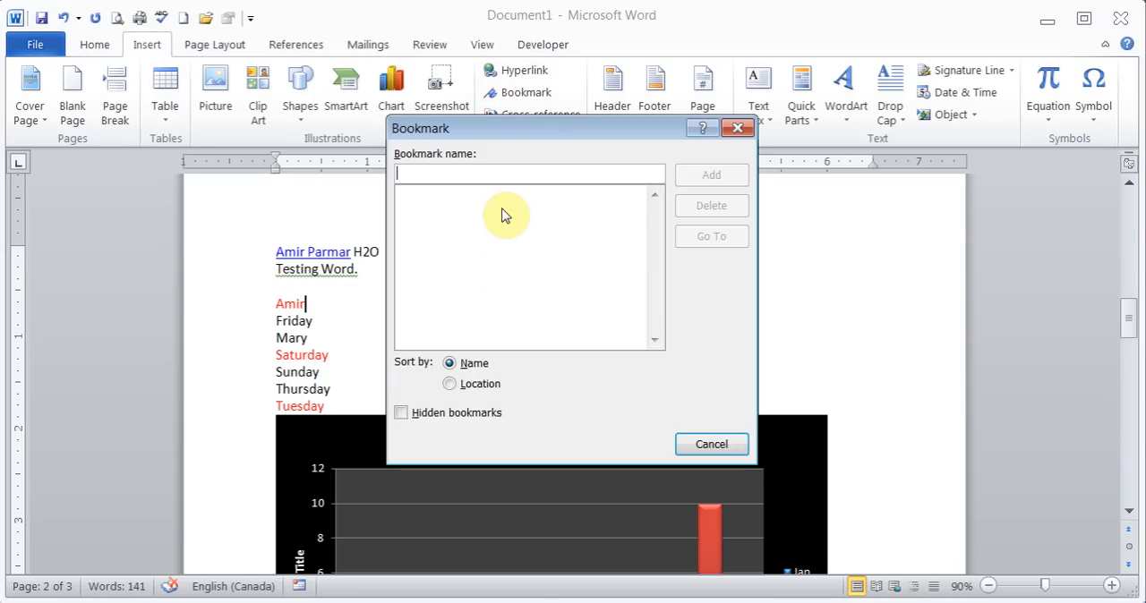
text(ME)
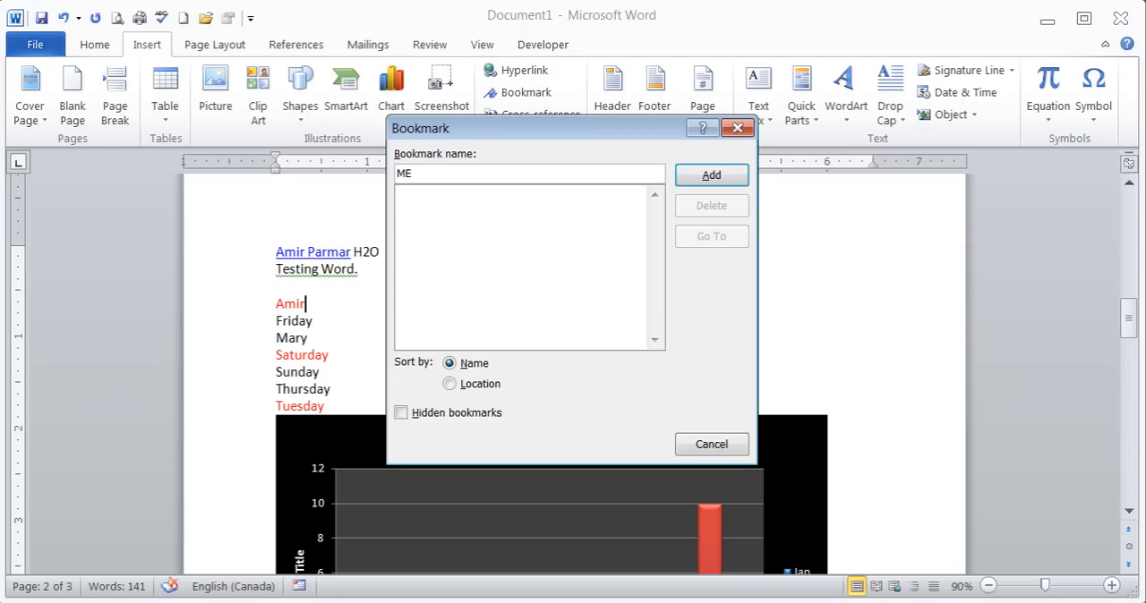
click(709, 176)
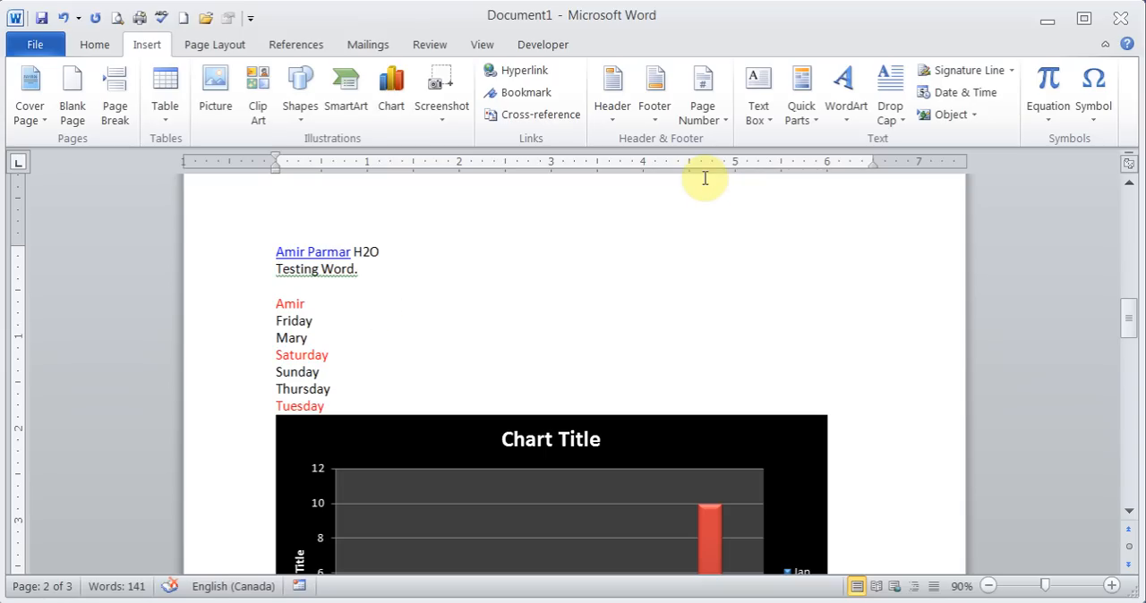
click(309, 306)
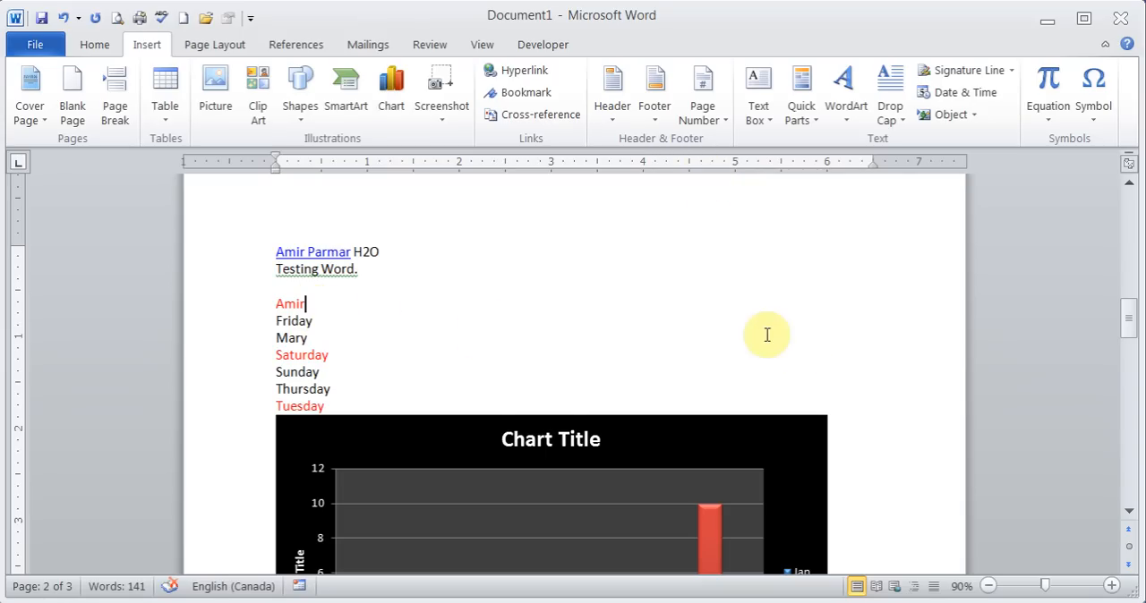
- Insert a hyperlinked cross-reference to the page number of bookmark ME after LastName above the table, and follow it to the bookmark
drag(1128, 313, 1125, 416)
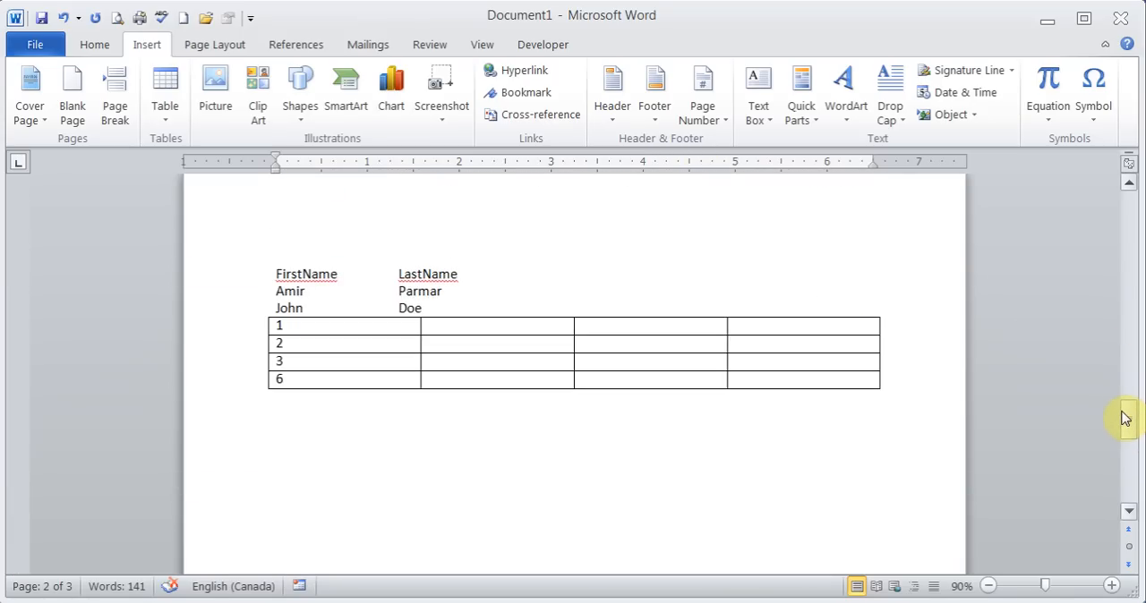
click(460, 276)
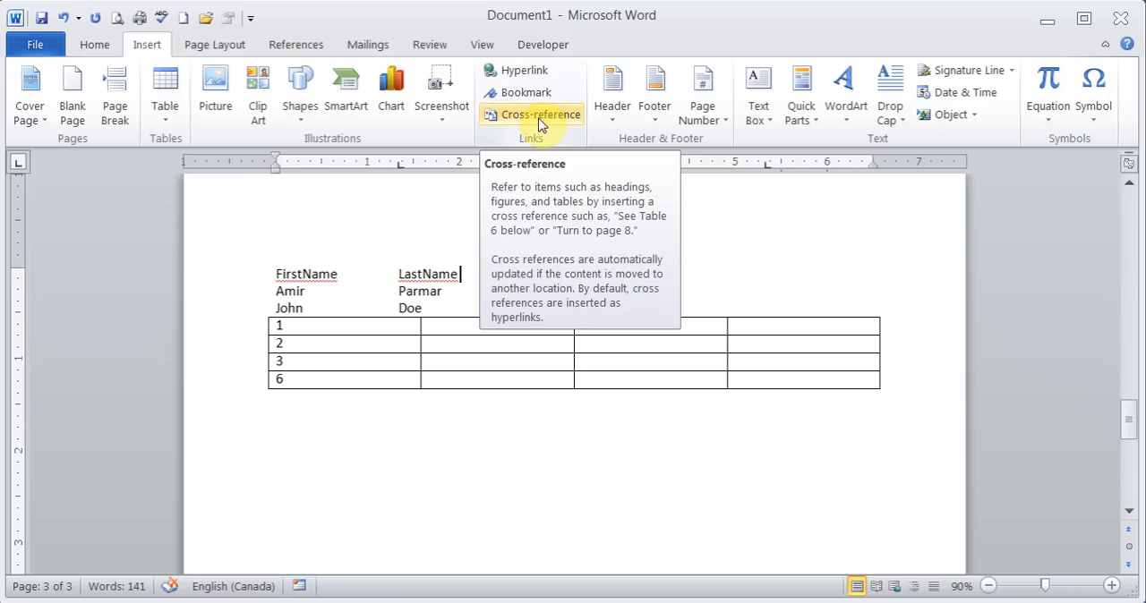
click(539, 122)
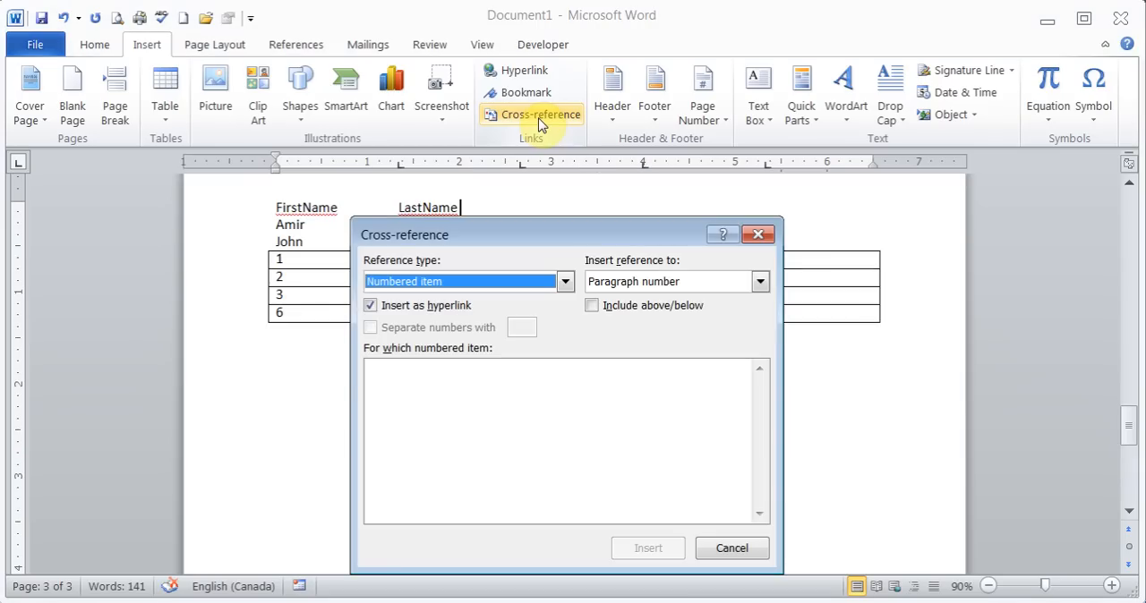
click(565, 283)
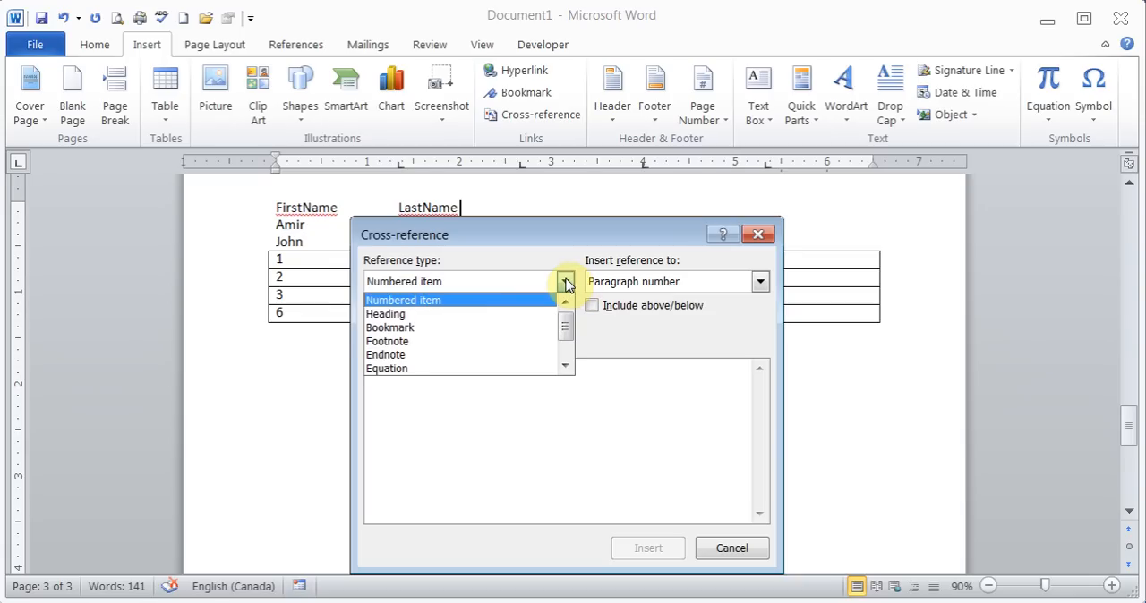
click(429, 329)
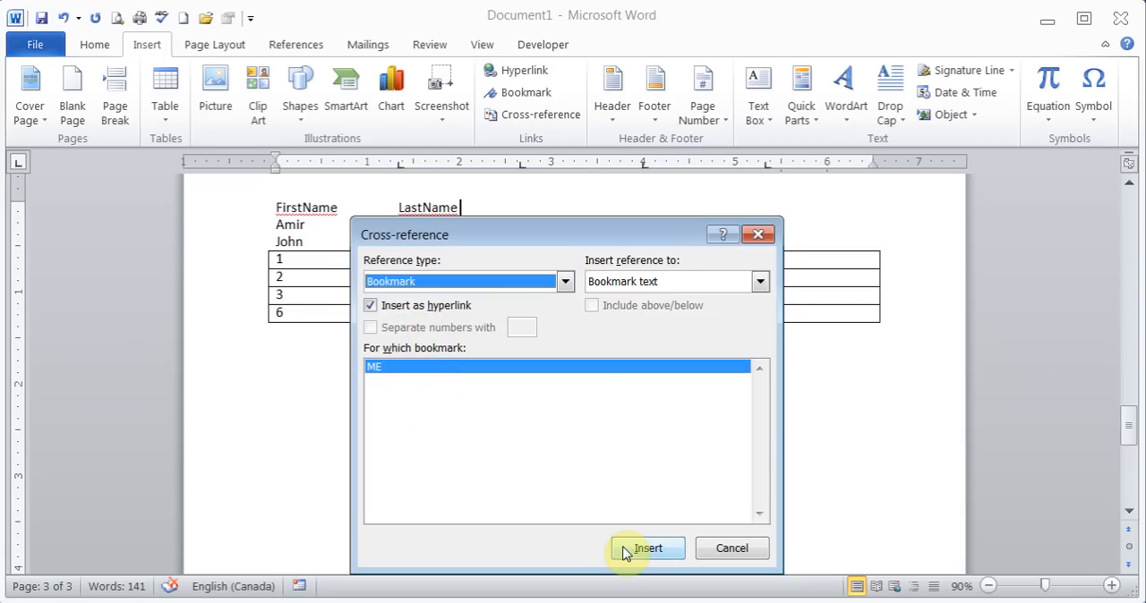
click(759, 284)
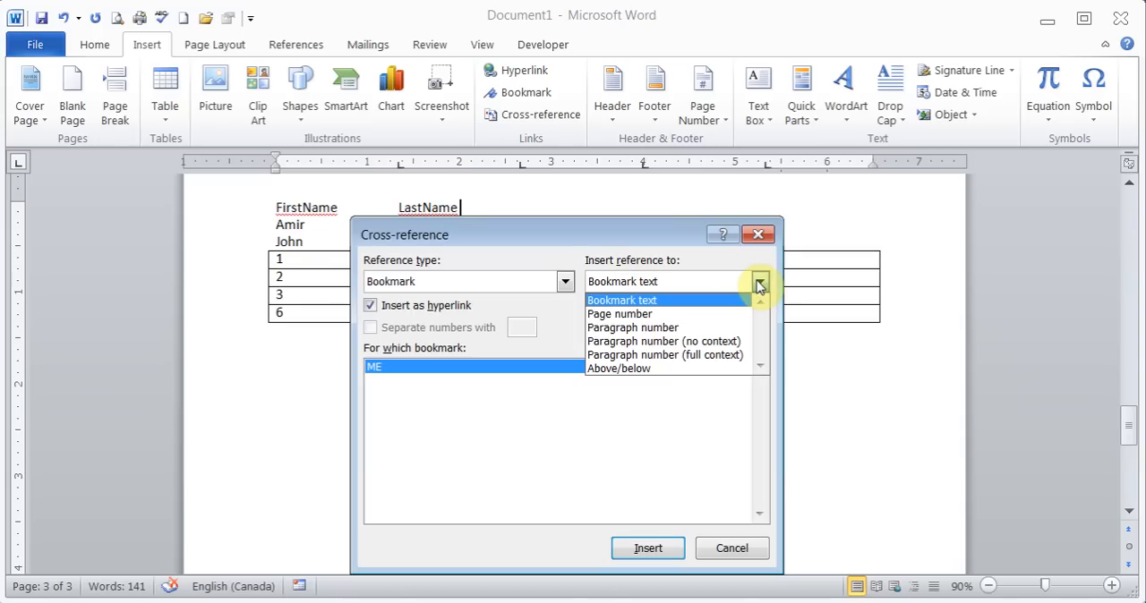
click(683, 315)
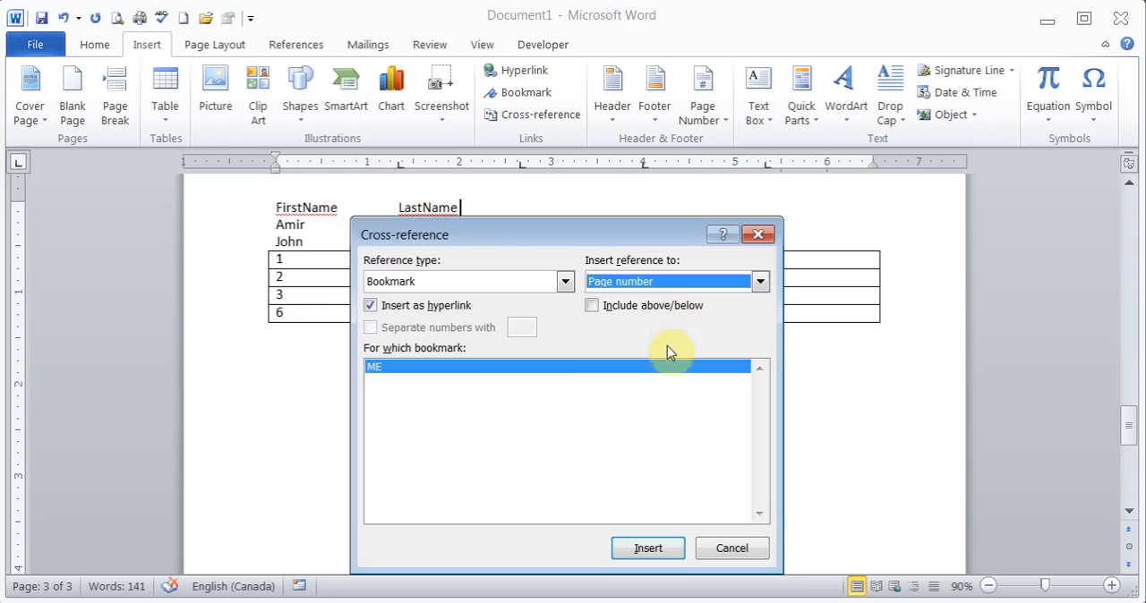
click(646, 550)
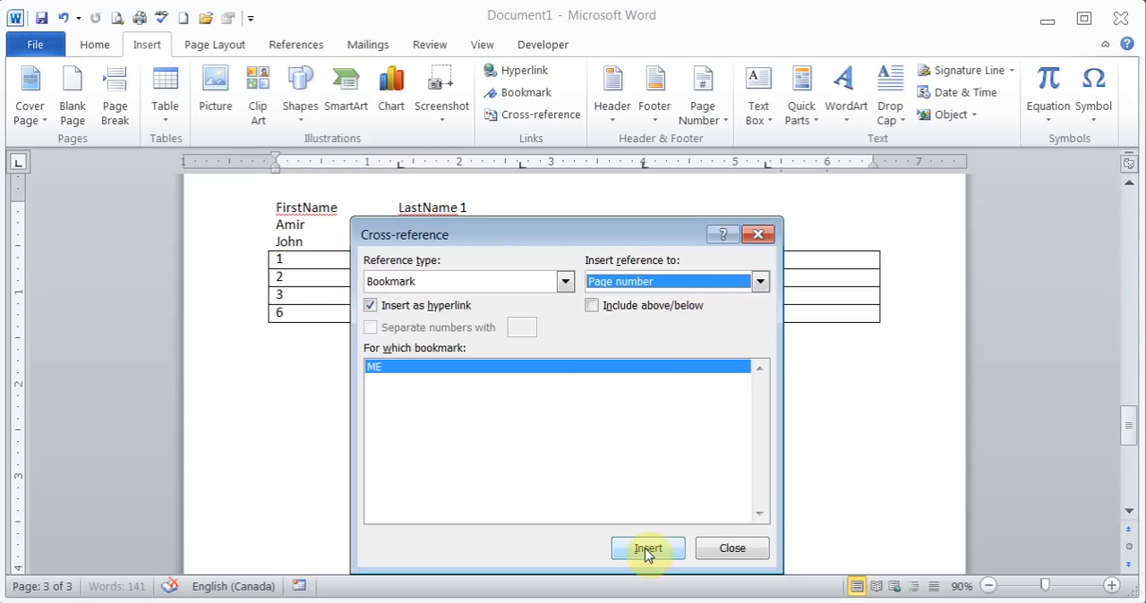
click(732, 550)
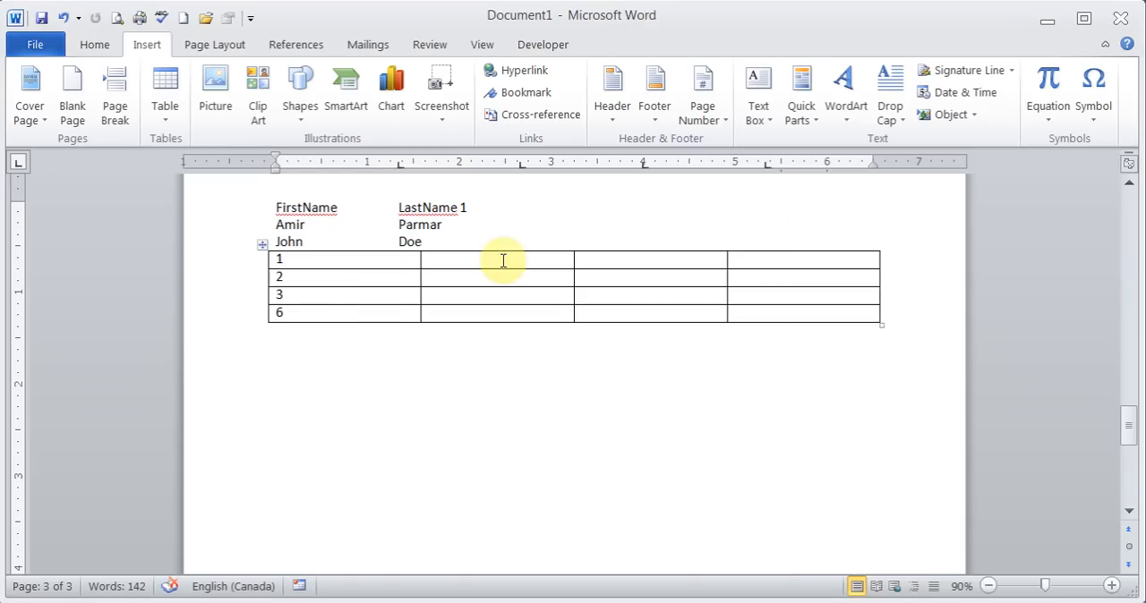
click(465, 213)
ctrl+click(465, 213)
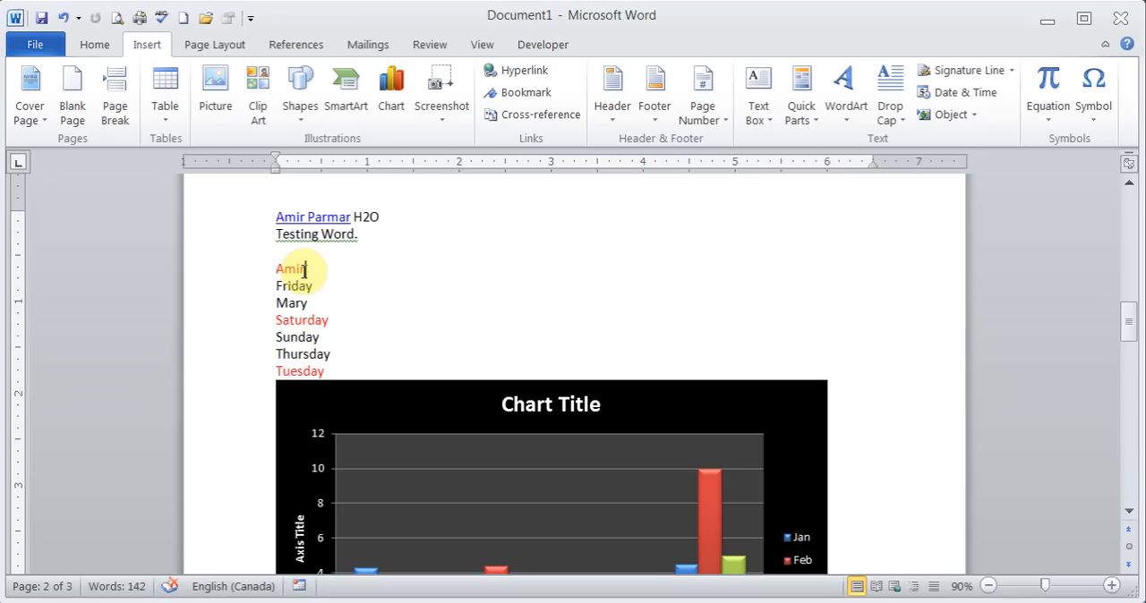
- Browse the built-in header designs and the built-in footer designs without applying any
click(611, 121)
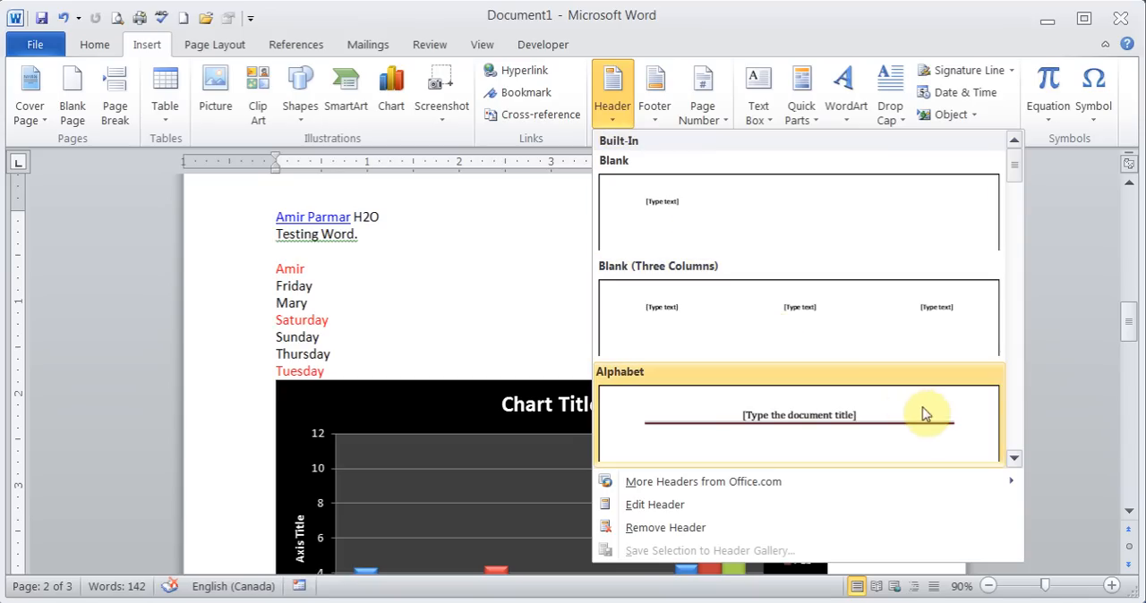
click(1014, 459)
click(1014, 460)
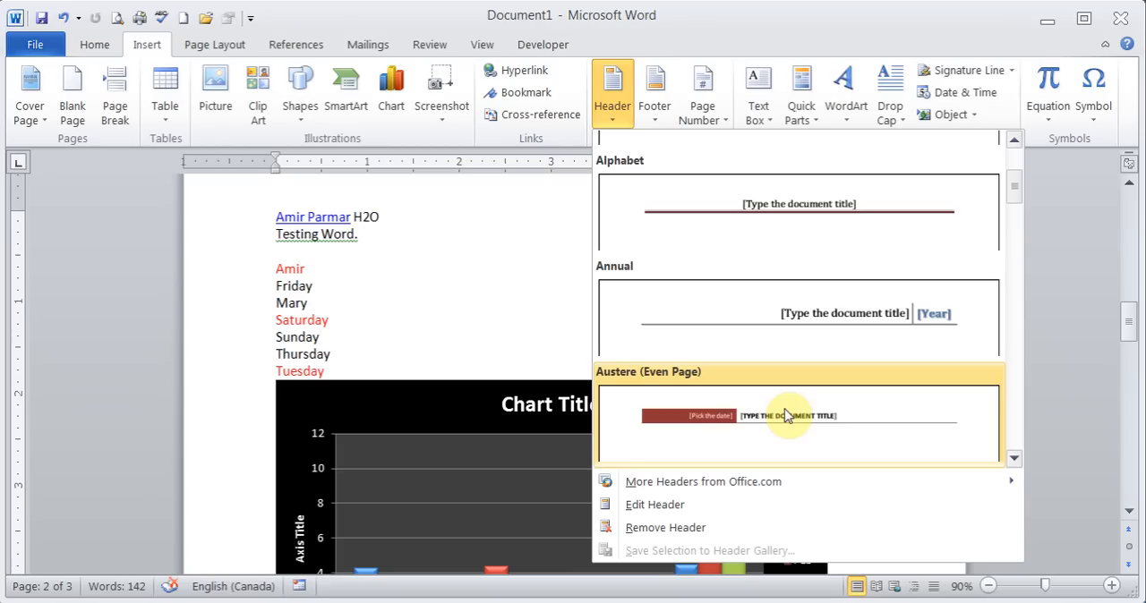
click(1014, 460)
click(1014, 460)
click(1015, 460)
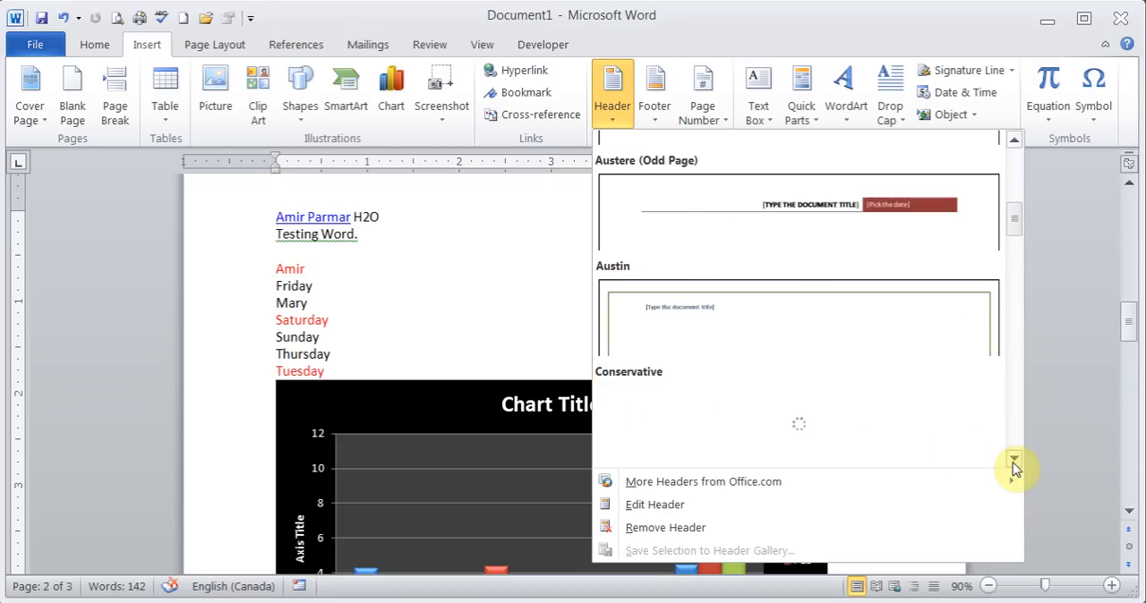
click(1015, 461)
click(1015, 460)
click(1015, 460)
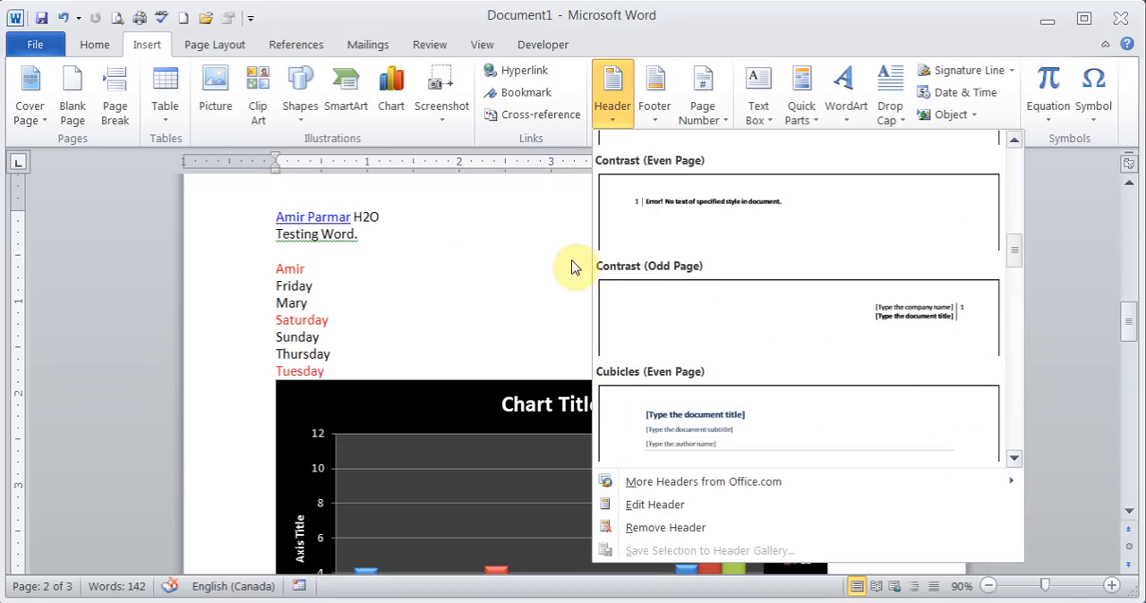
click(450, 261)
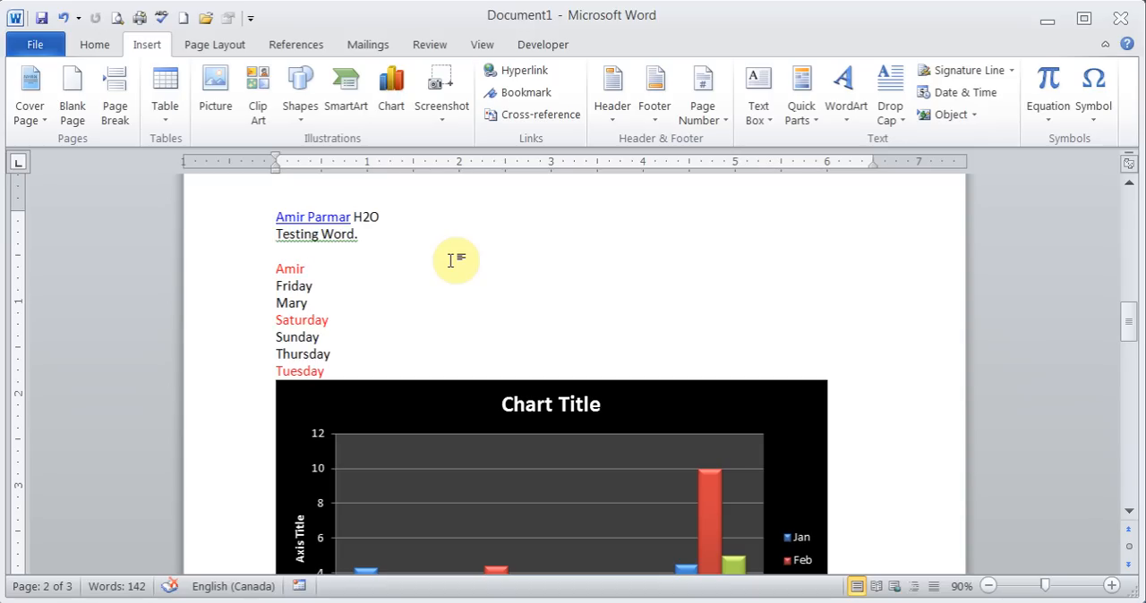
click(657, 93)
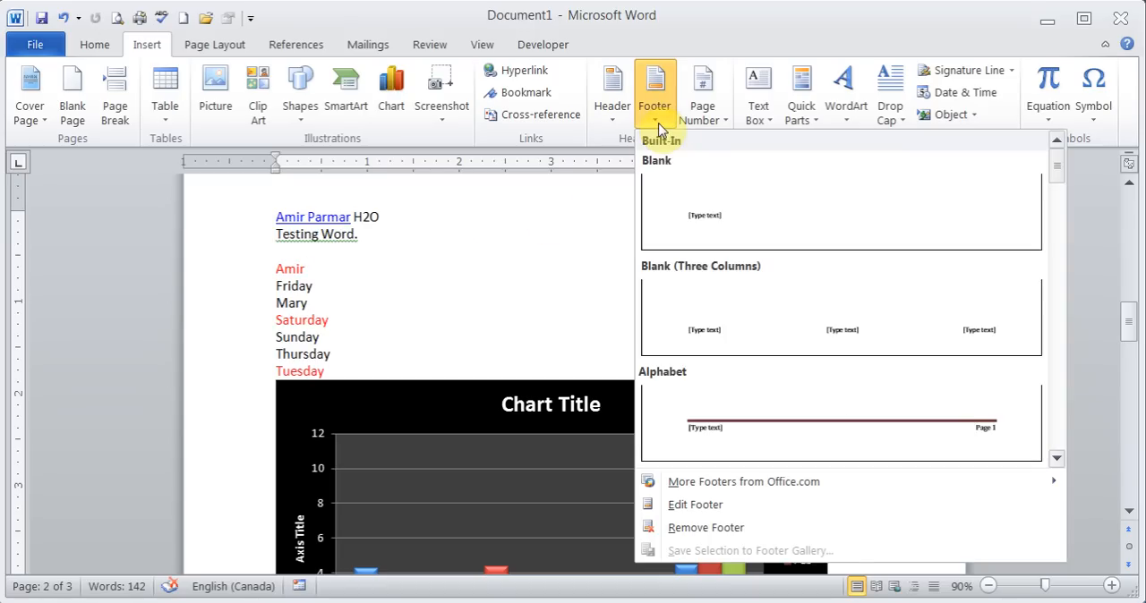
click(1057, 458)
click(1056, 458)
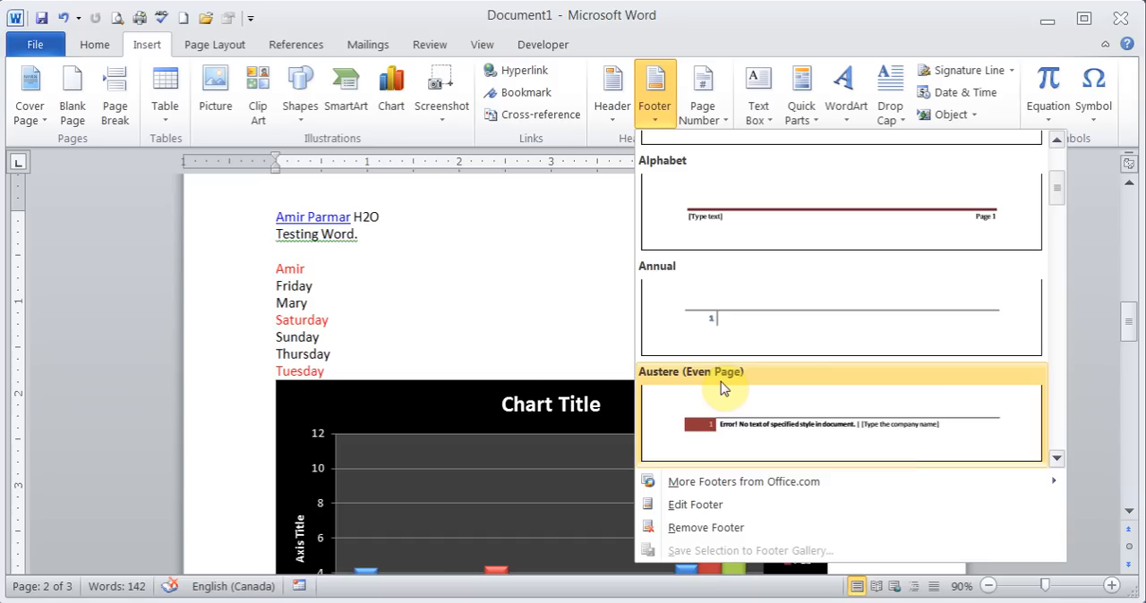
click(379, 282)
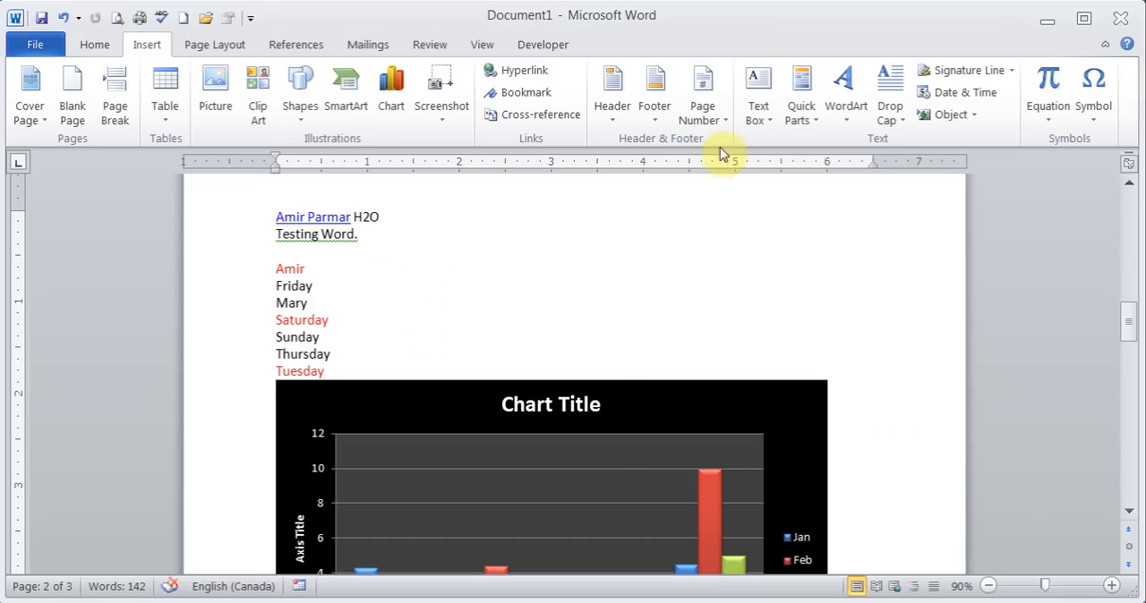
- Examine the bottom-of-page number designs, the available number formats and the starting page number setting
click(720, 116)
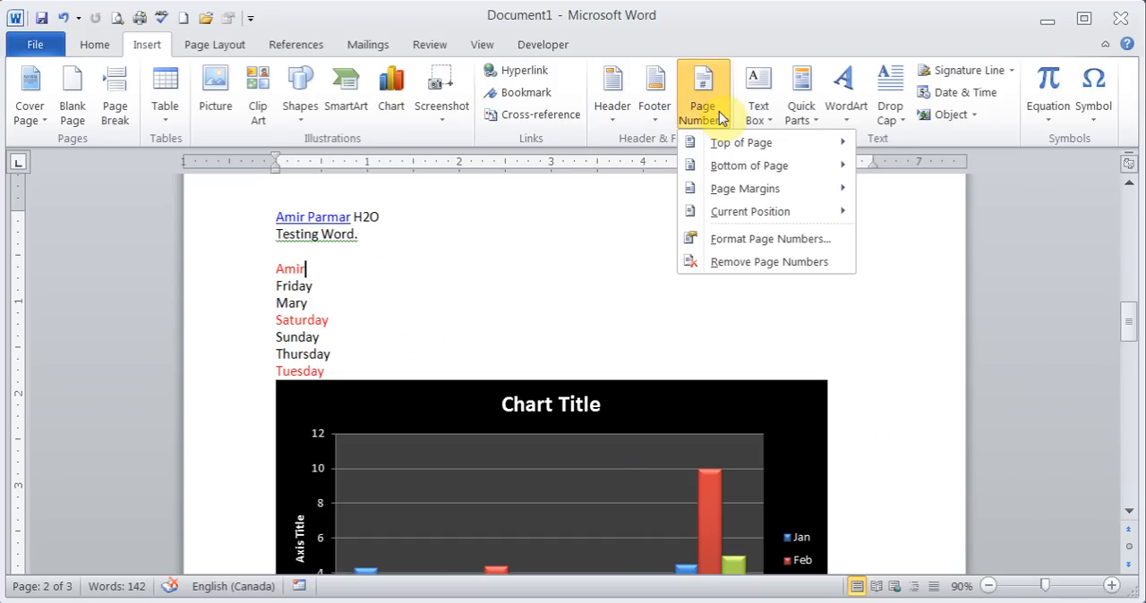
mouse_move(739, 166)
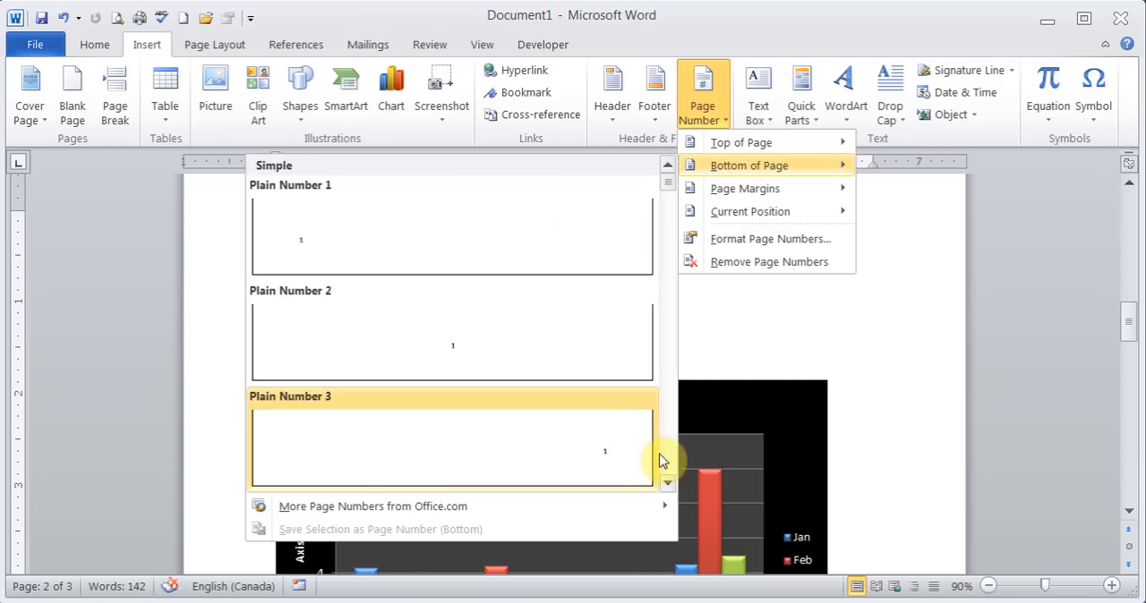
scroll(669, 470, down, 5)
scroll(668, 467, down, 10)
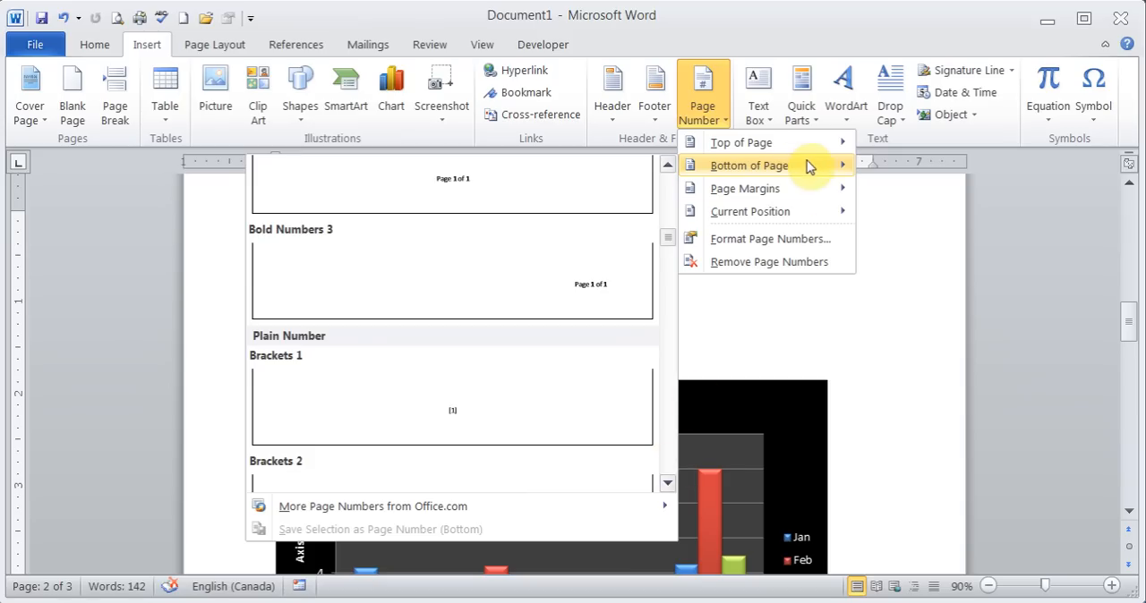
click(785, 247)
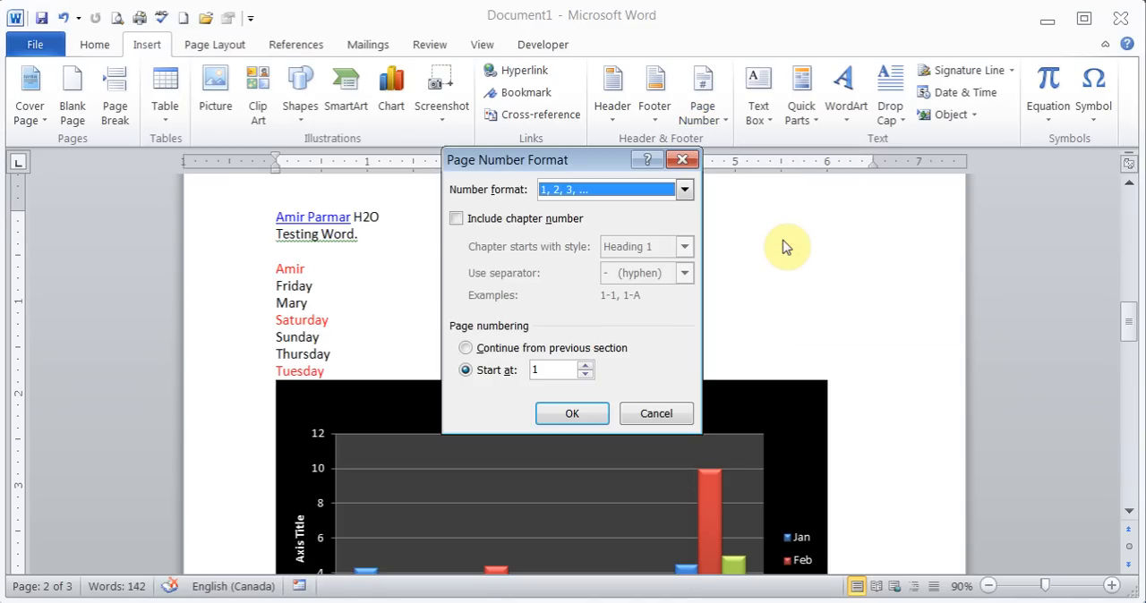
click(685, 191)
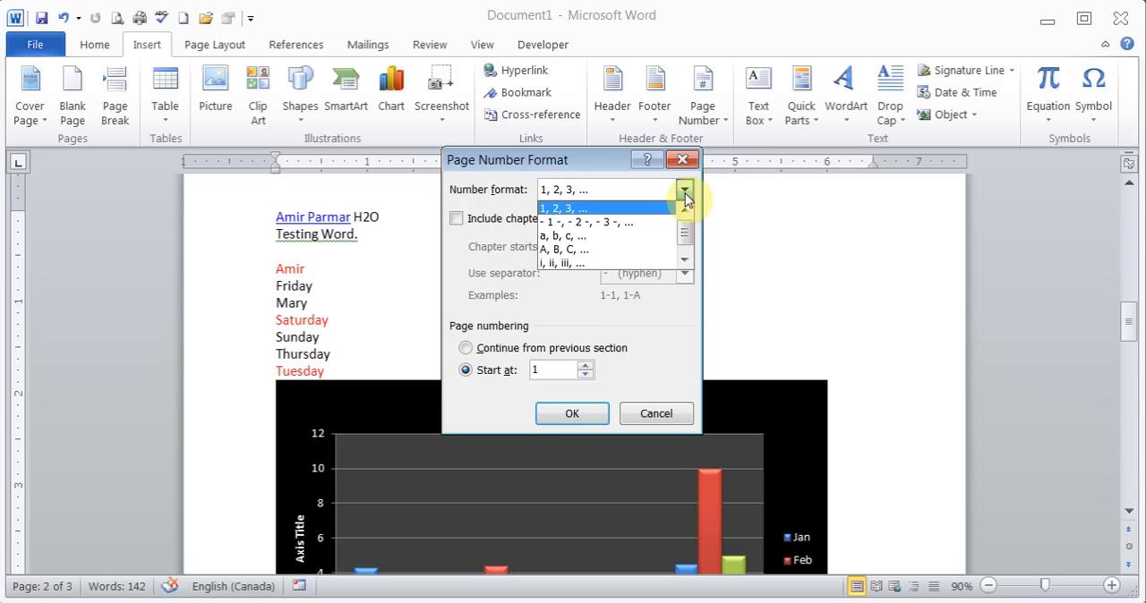
click(685, 194)
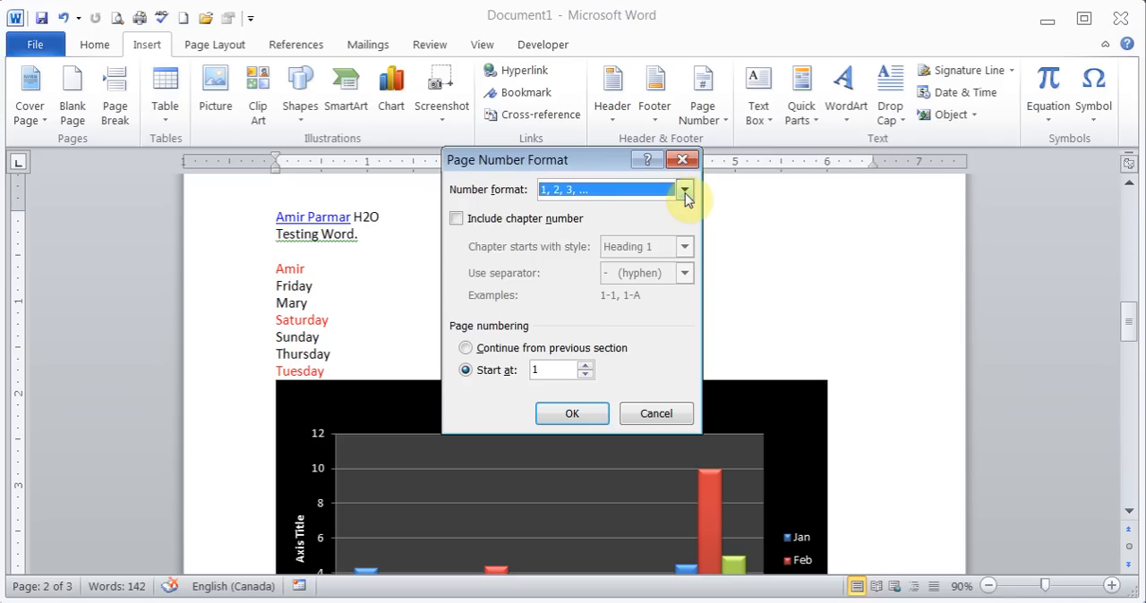
click(537, 370)
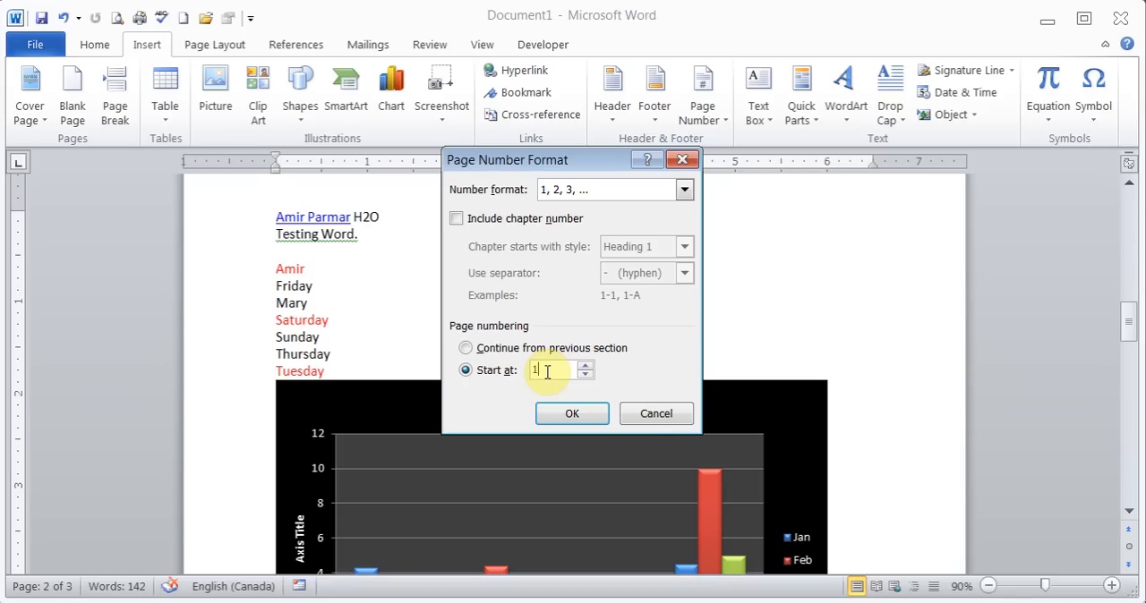
click(656, 414)
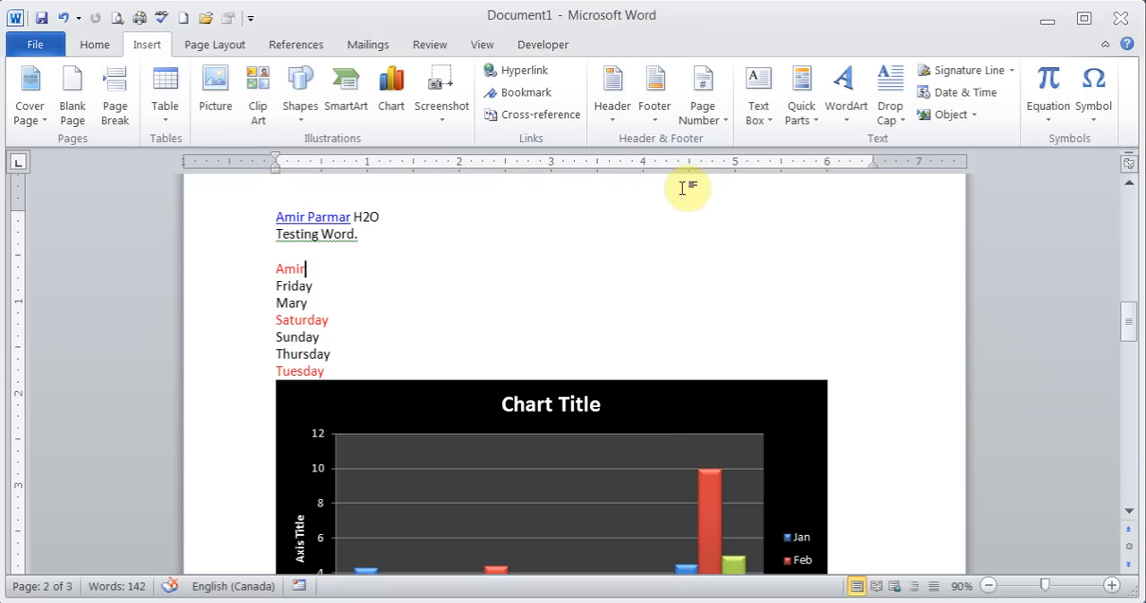
- Insert the built-in Alphabet header into the document
click(627, 125)
click(742, 414)
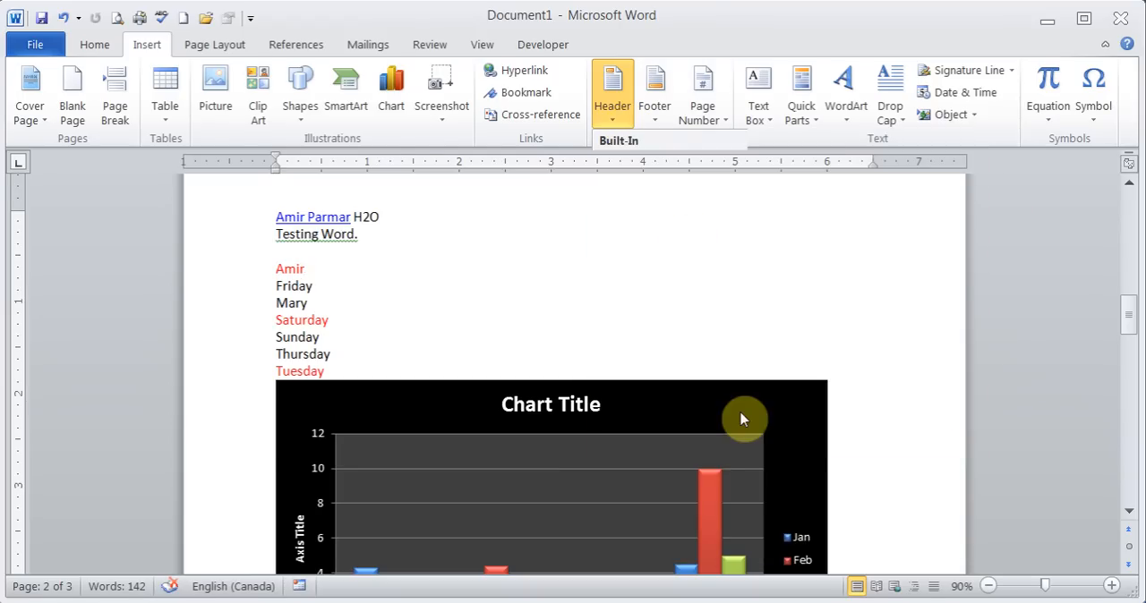
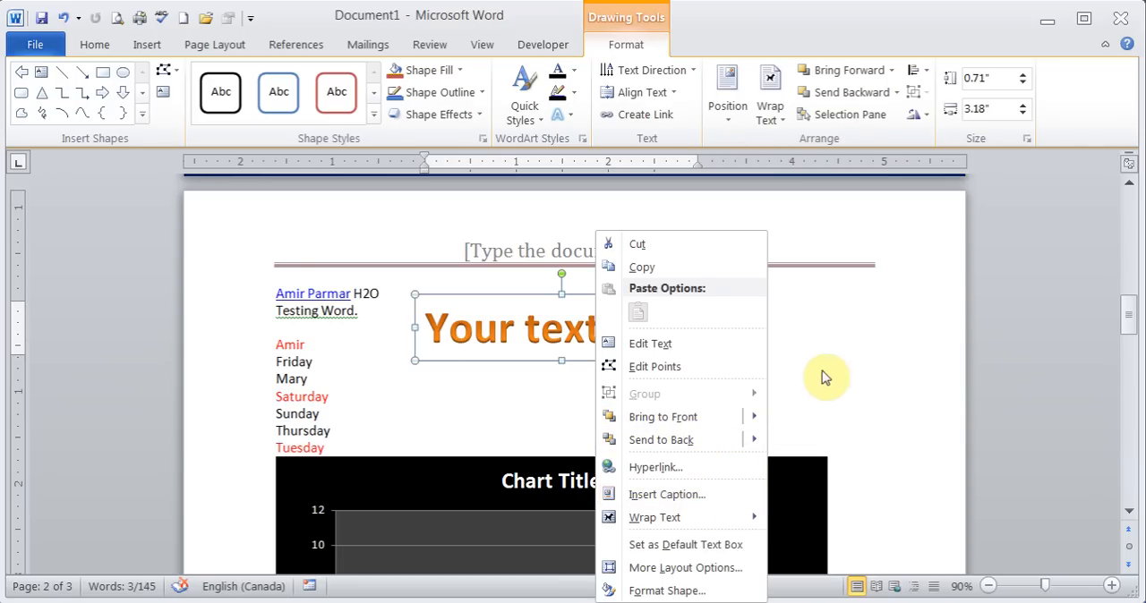
- Delete the WordArt text box above the chart
key(Escape)
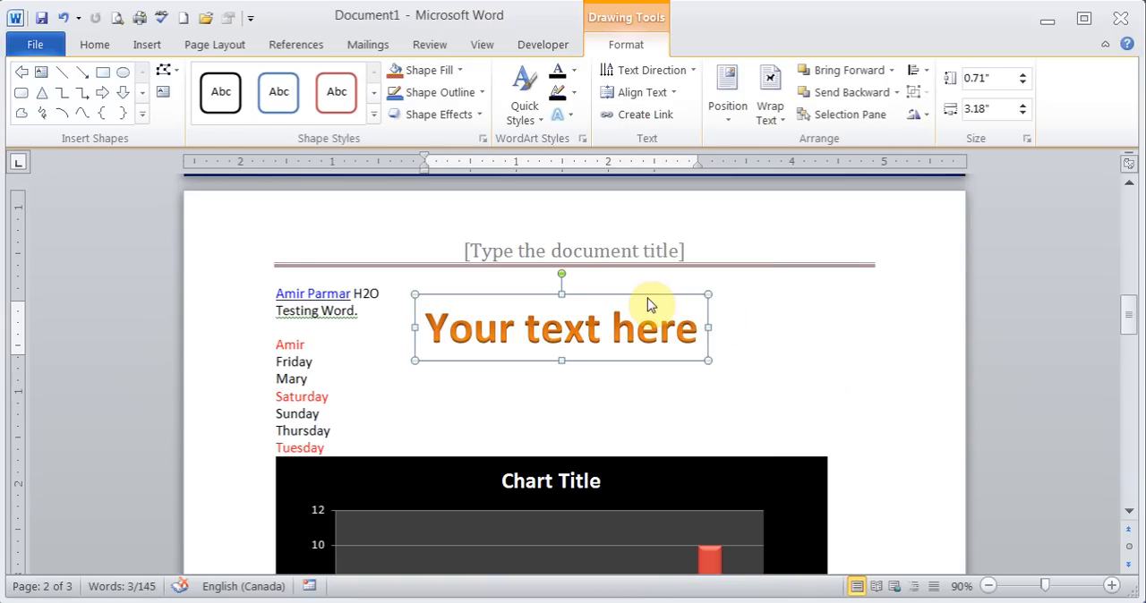
key(Delete)
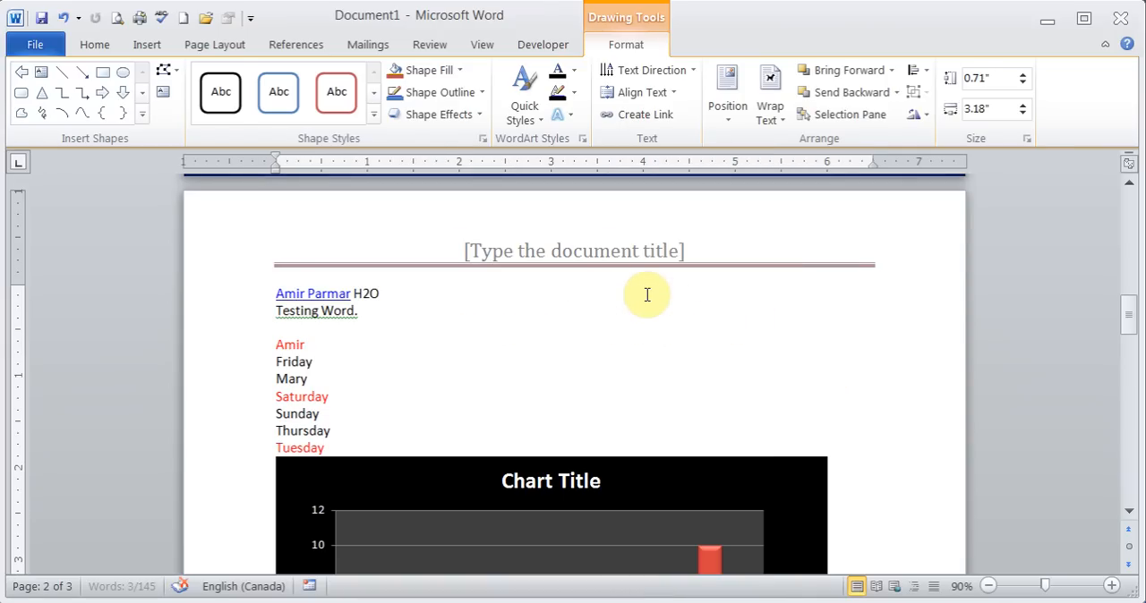
- Apply a Dropped drop cap to the first letter of the paragraph about testing Justify
click(147, 45)
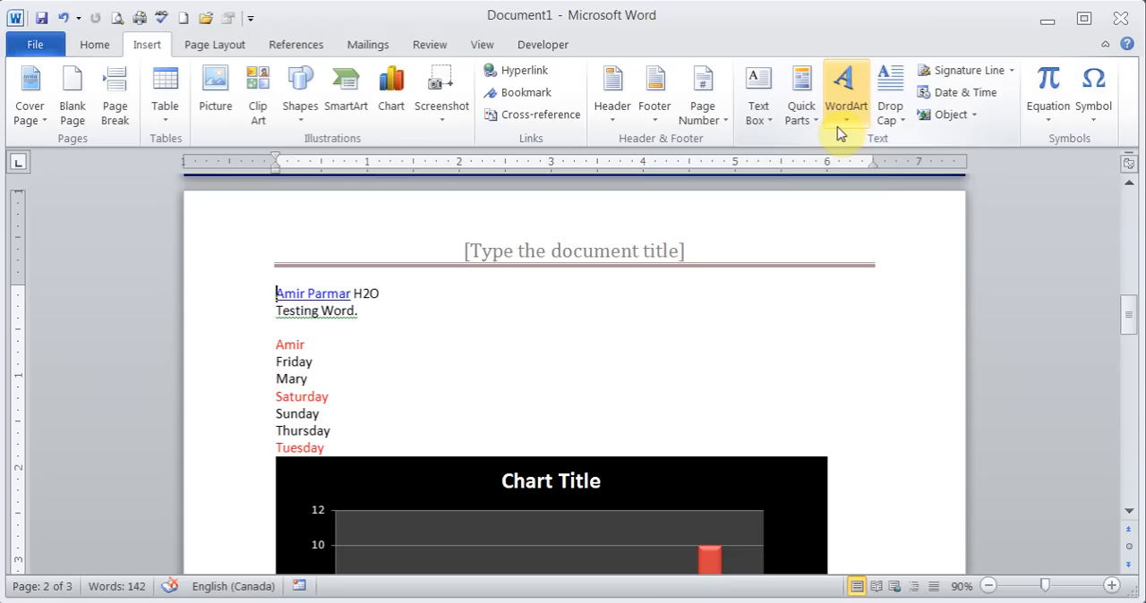
drag(1129, 324, 1125, 379)
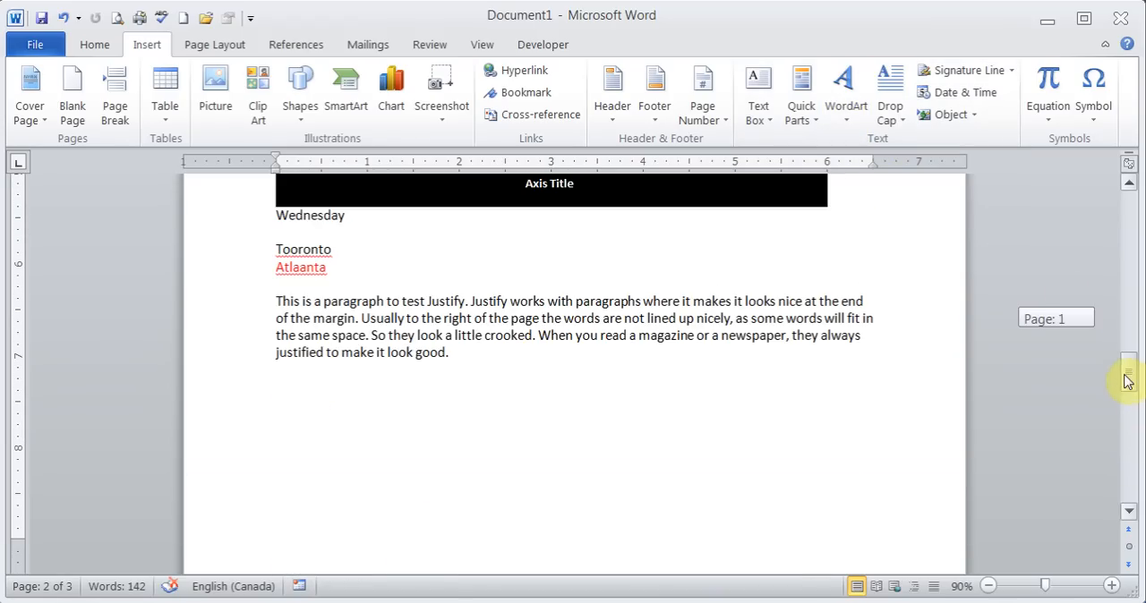
click(279, 302)
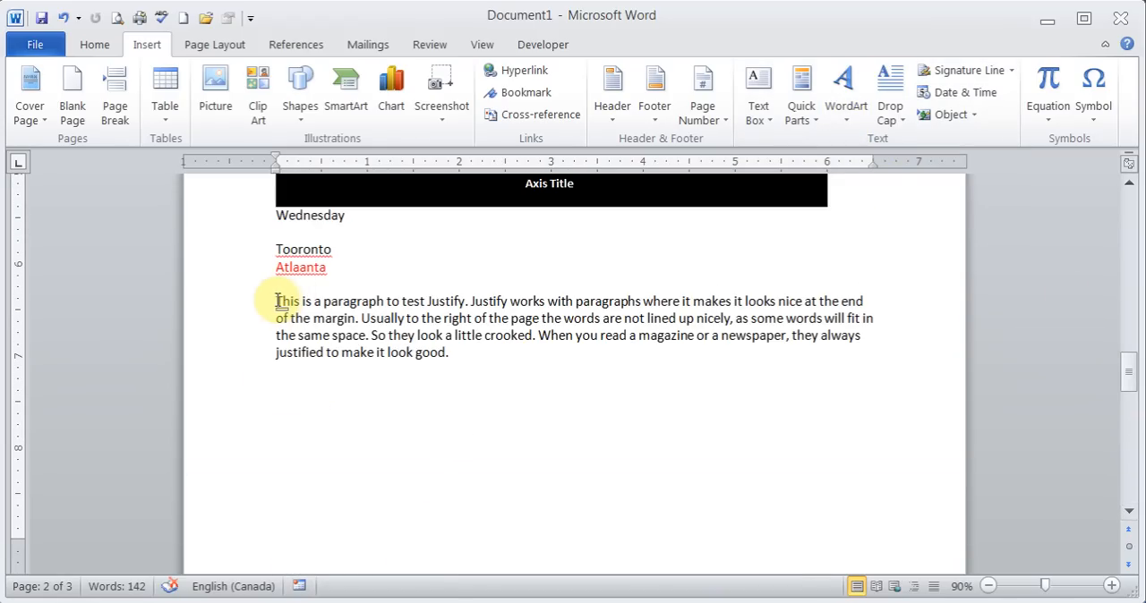
click(889, 99)
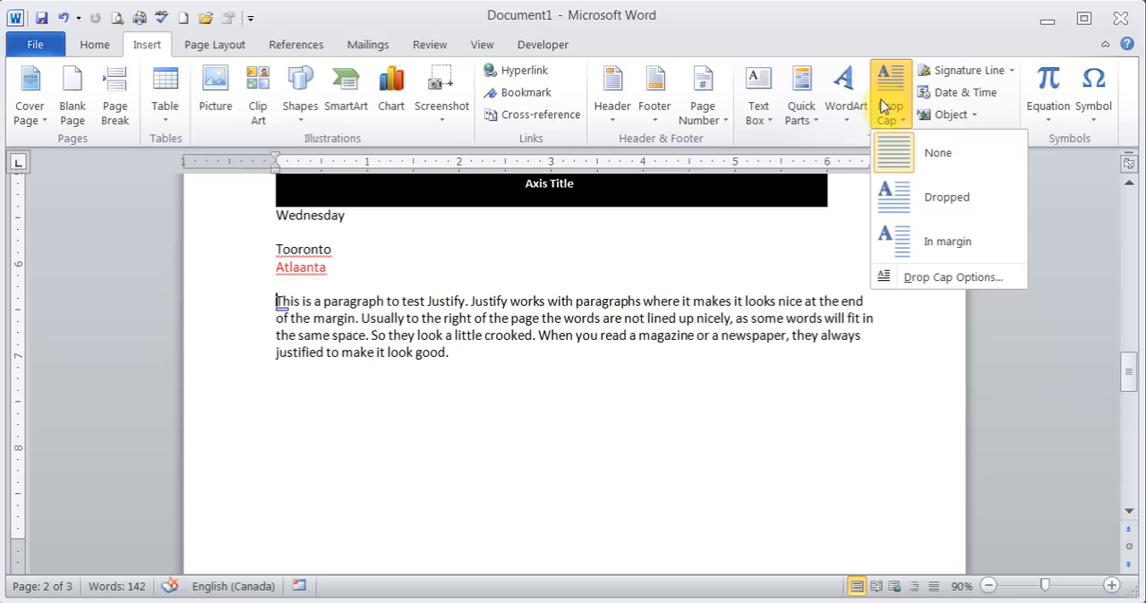
click(926, 212)
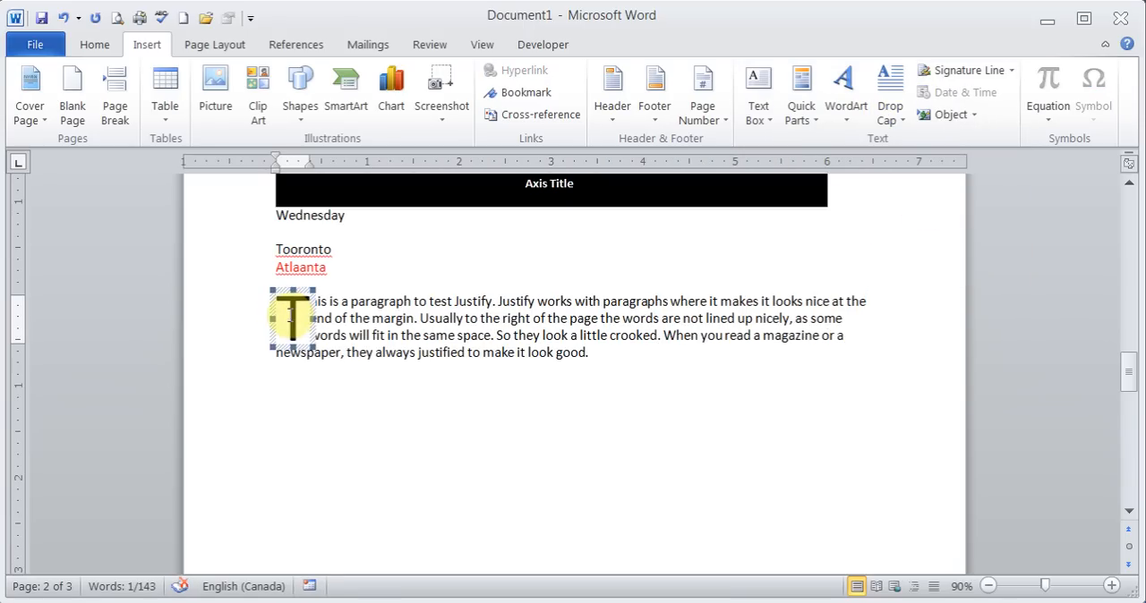
- Try the In margin drop cap on the Justify paragraph, and remove the drop cap again
click(898, 115)
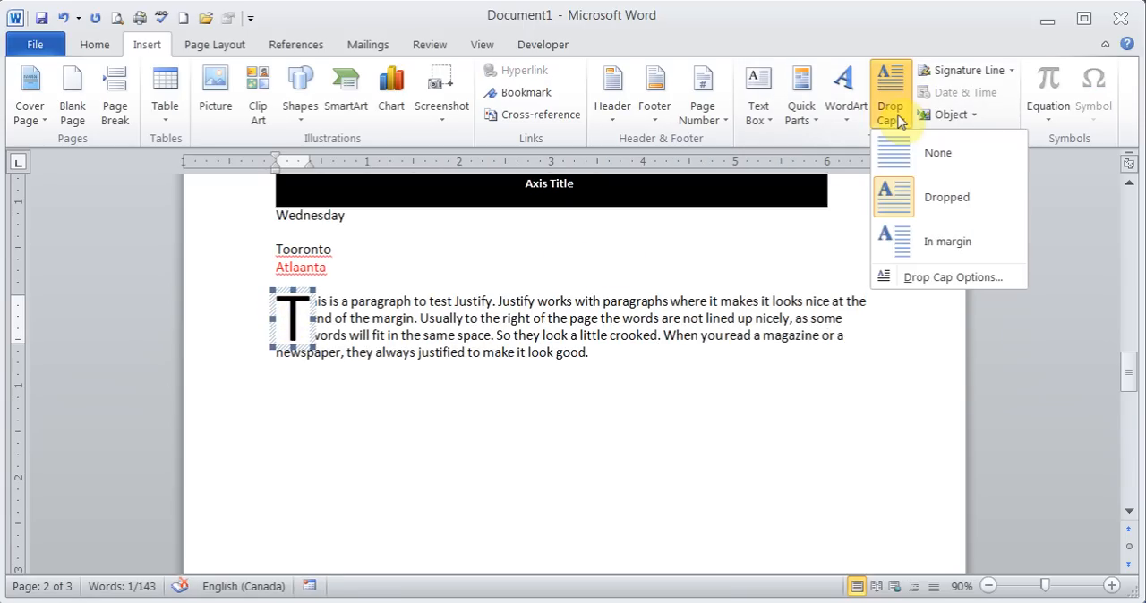
click(925, 235)
click(890, 114)
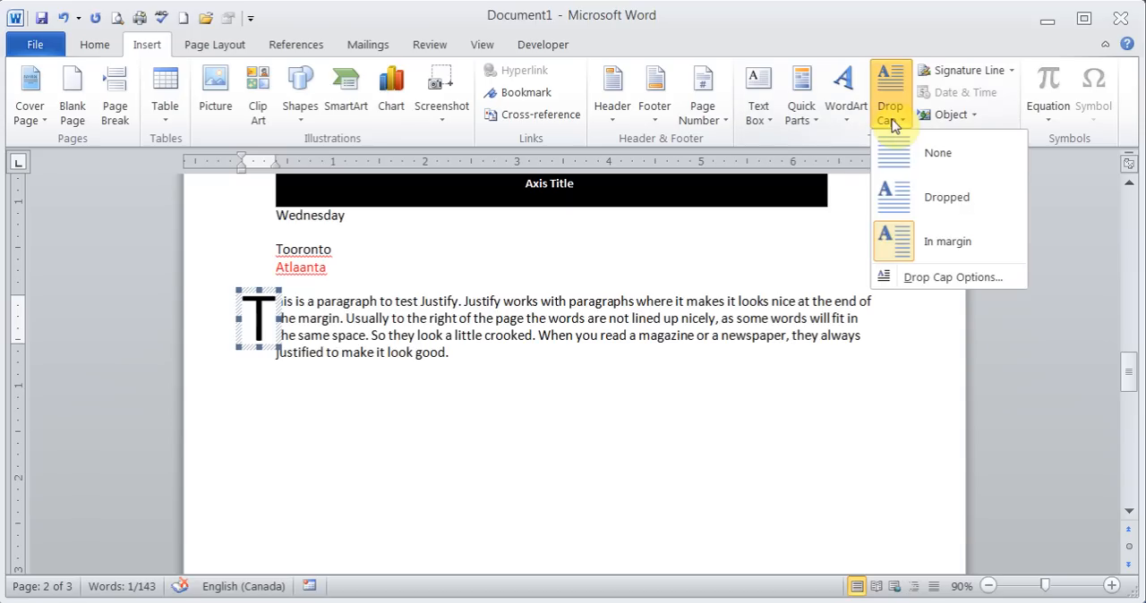
click(916, 154)
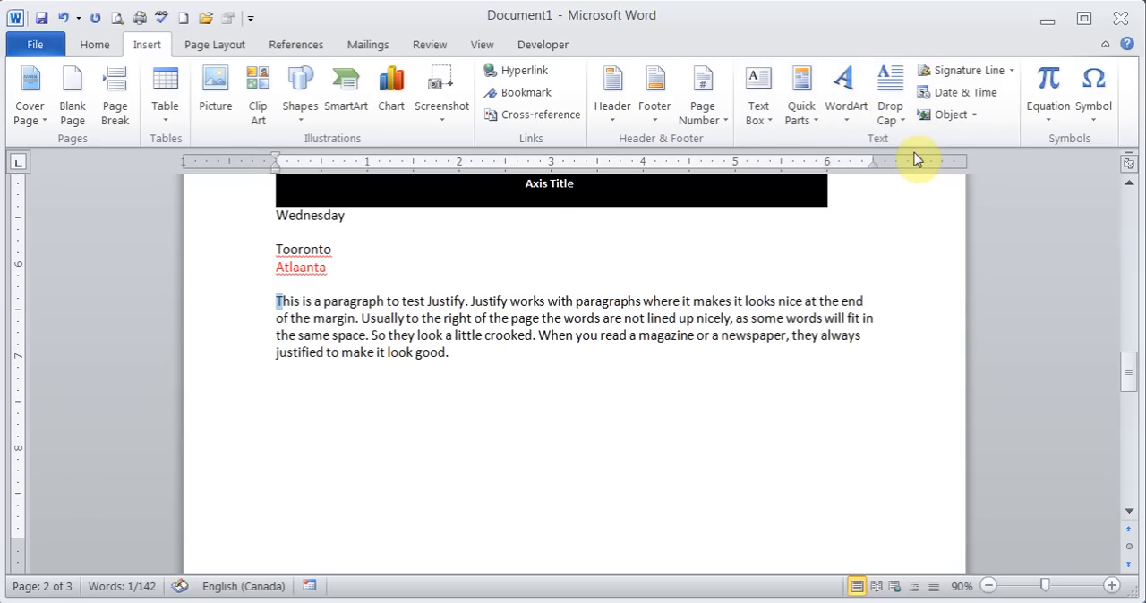
click(578, 301)
- Insert the current date after the Justify paragraph in the 15/03/2013 format, set to update automatically
click(378, 381)
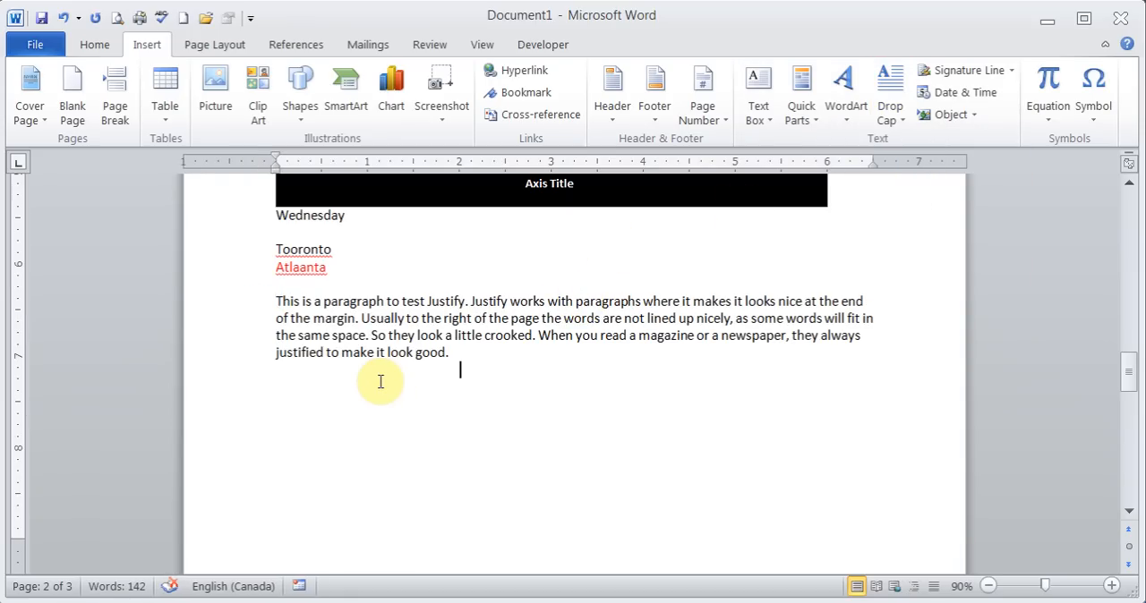
click(968, 97)
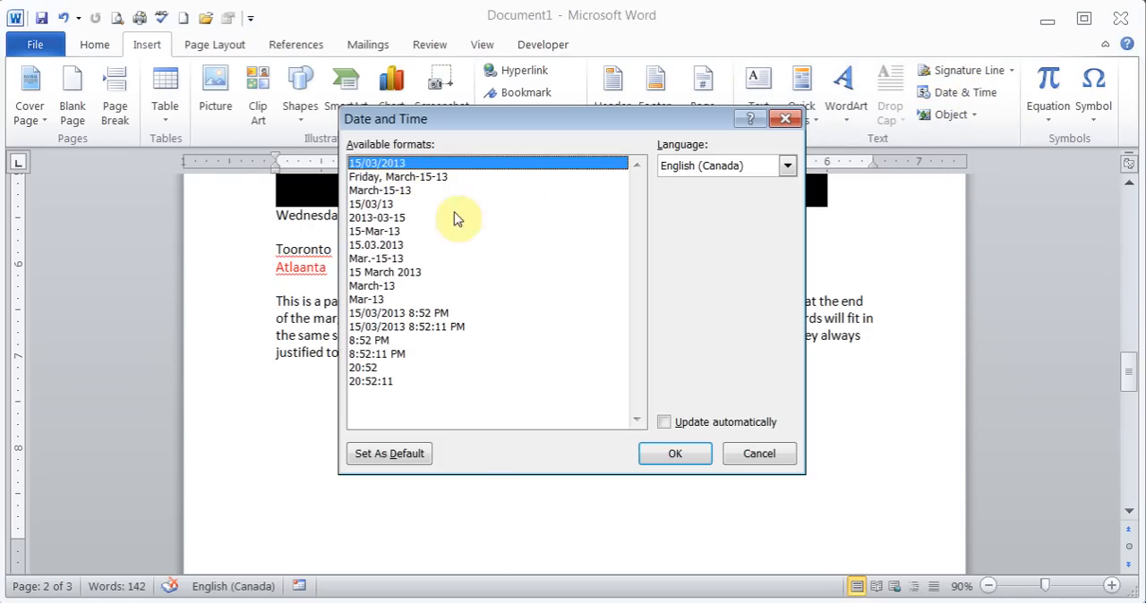
click(664, 422)
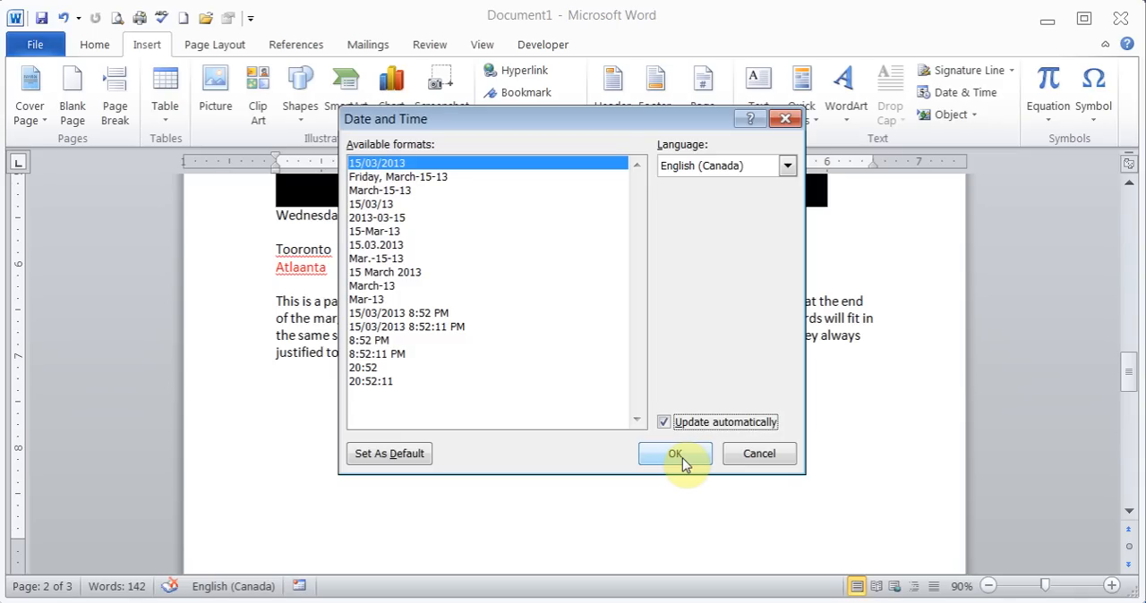
click(680, 456)
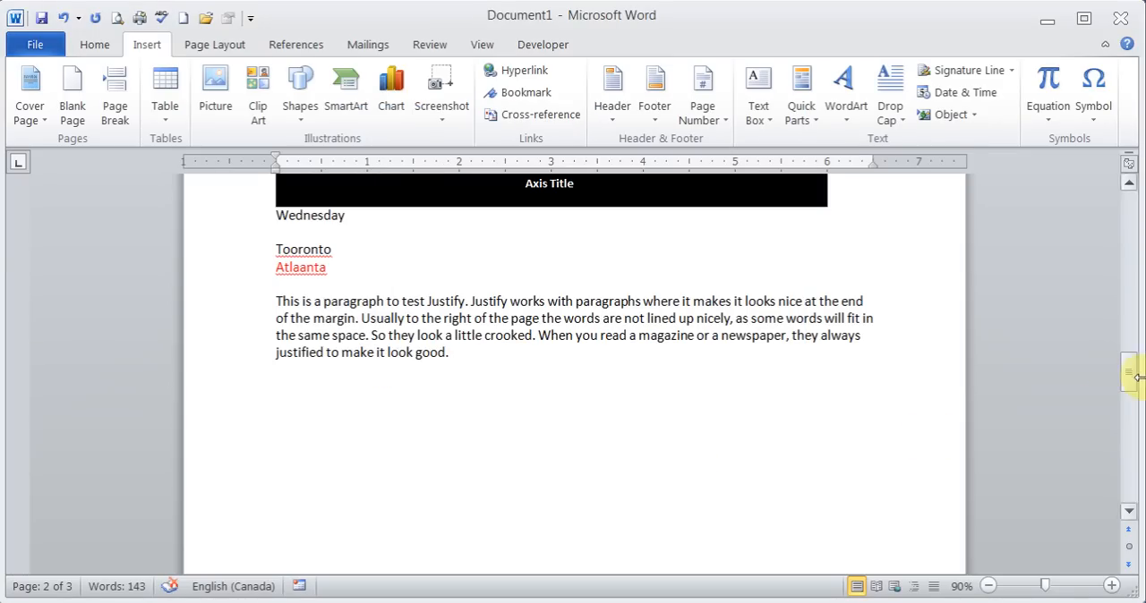
- Insert the Circled Number Fourteen symbol right after the date at the start of page 3
drag(1131, 379, 1135, 415)
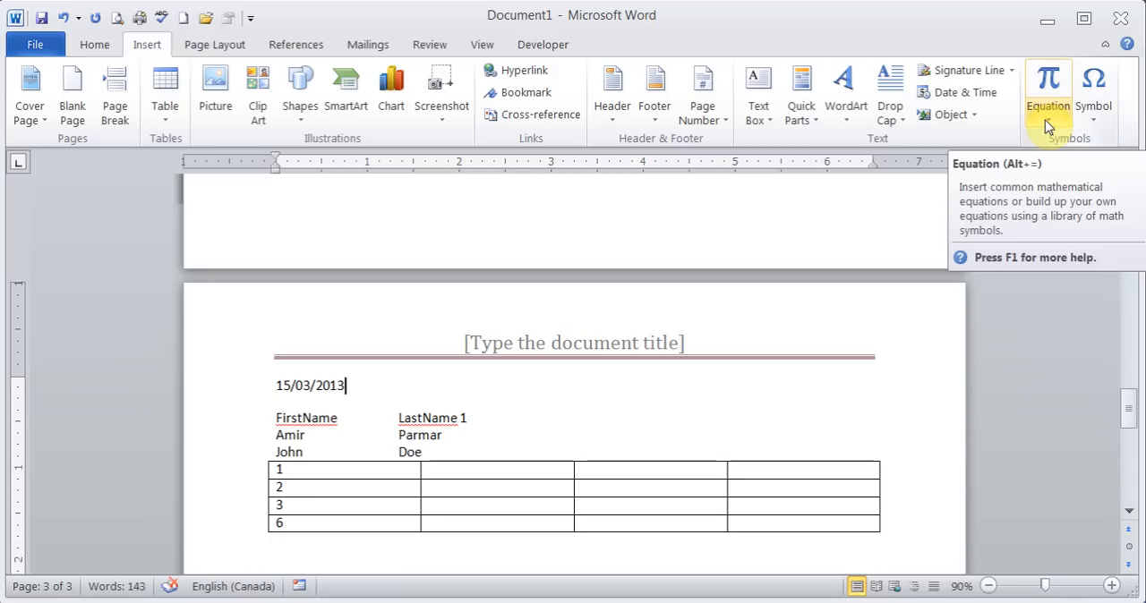
click(1092, 120)
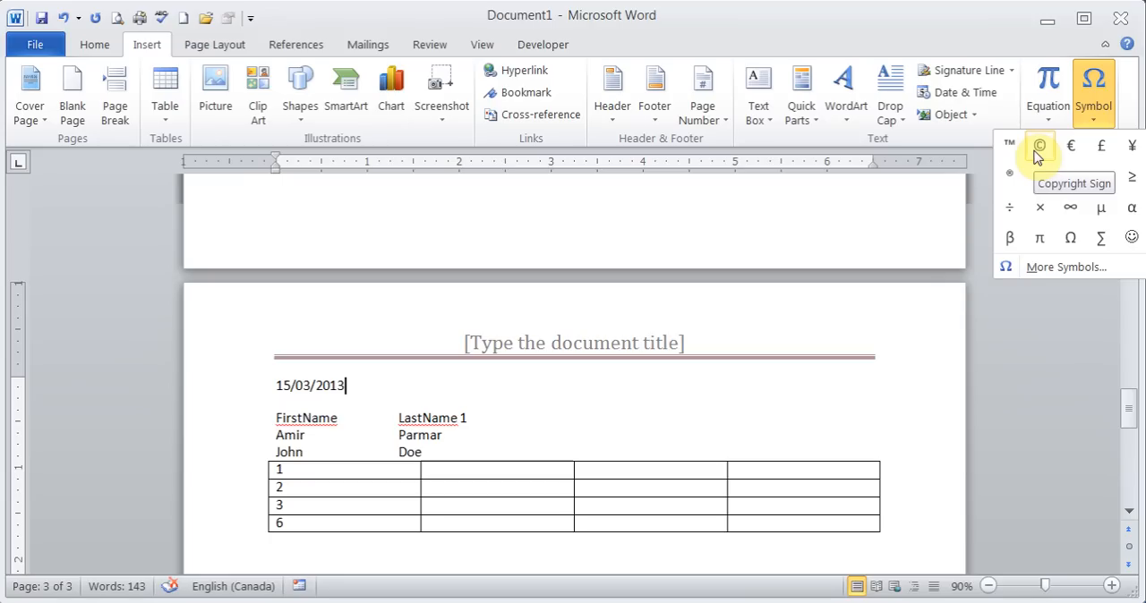
click(1053, 267)
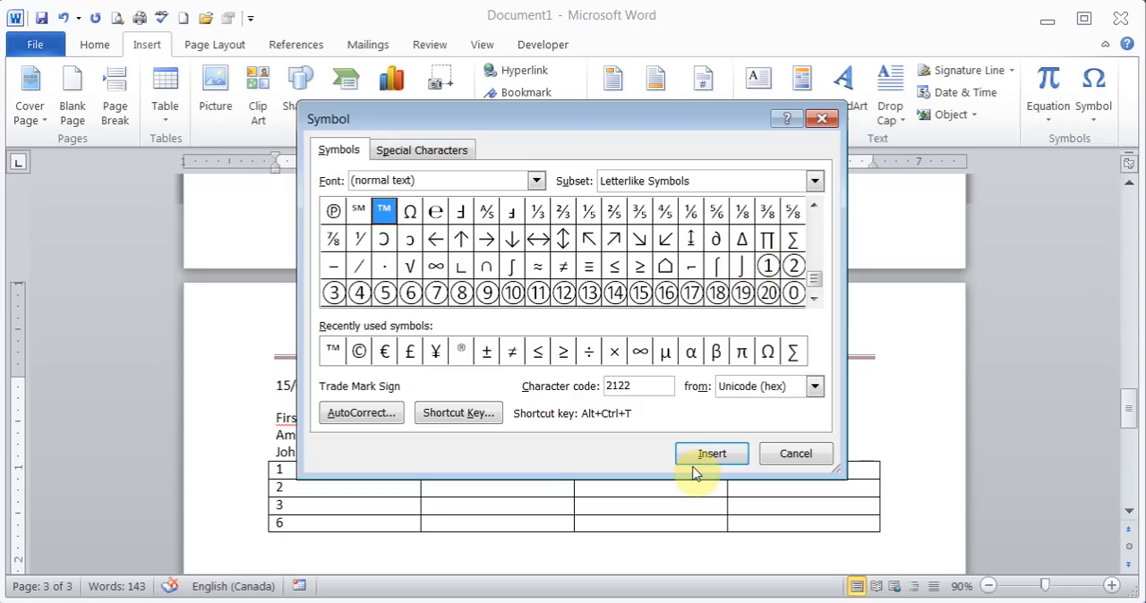
click(436, 212)
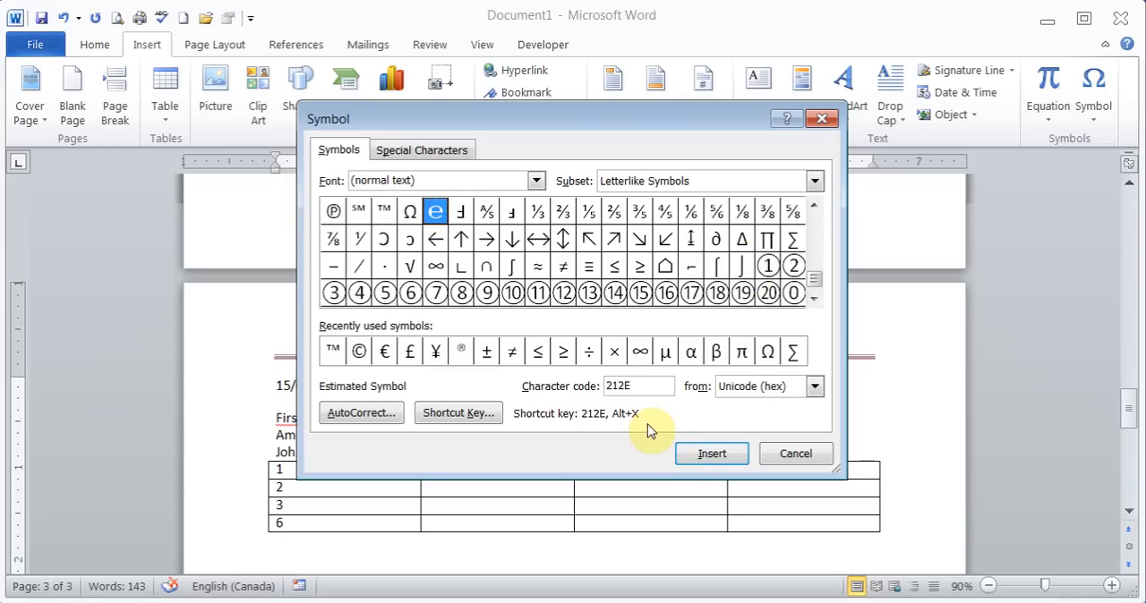
click(614, 293)
click(717, 456)
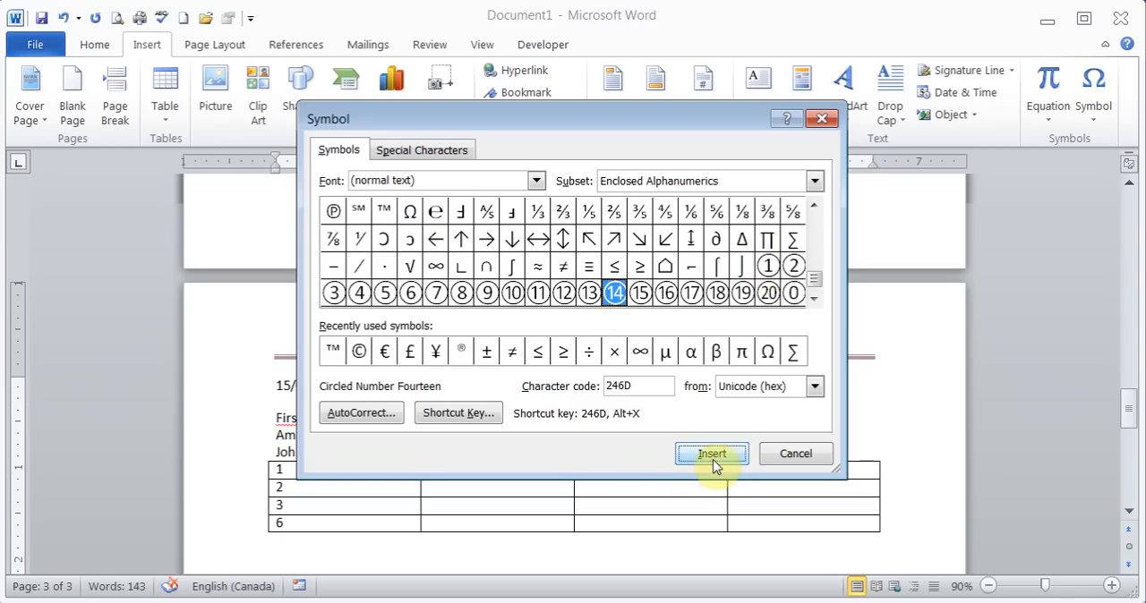
click(788, 453)
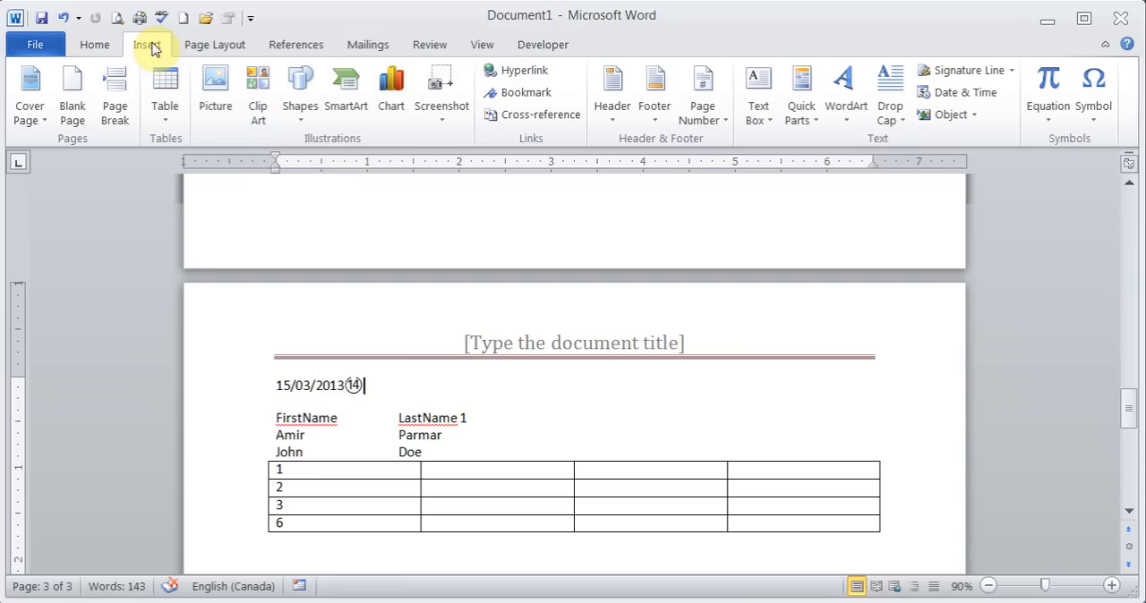
- Apply the built-in Elemental theme to the document
click(214, 50)
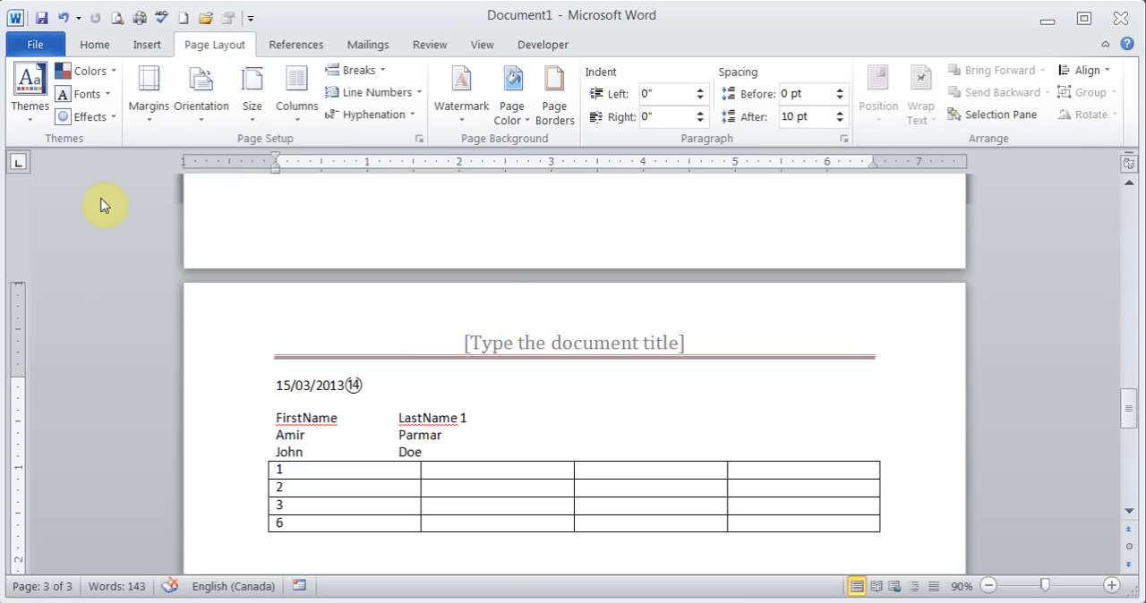
click(29, 109)
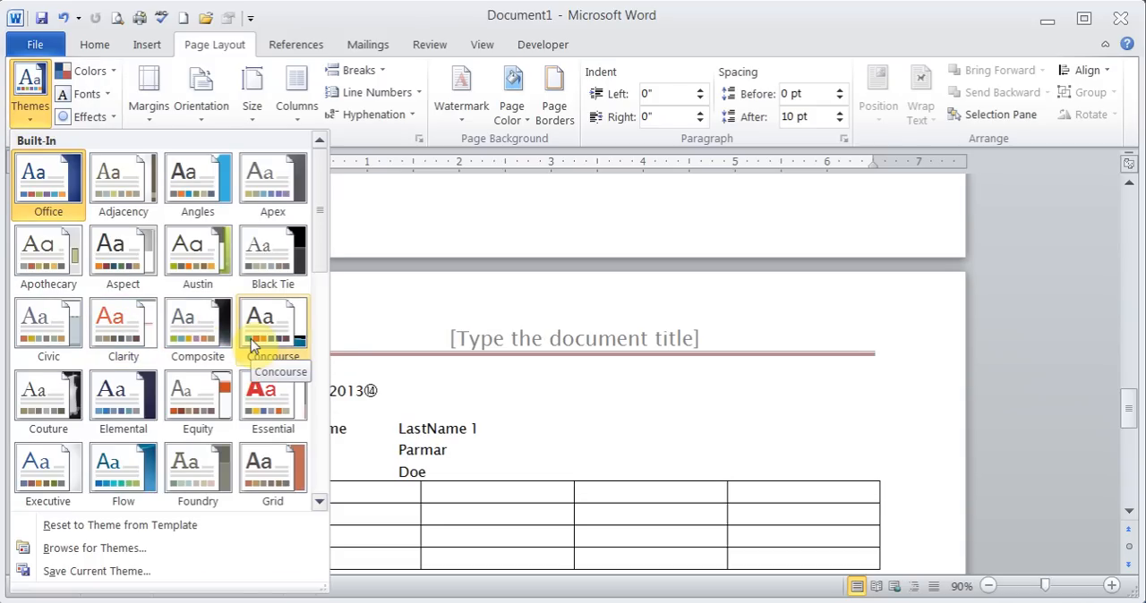
click(123, 407)
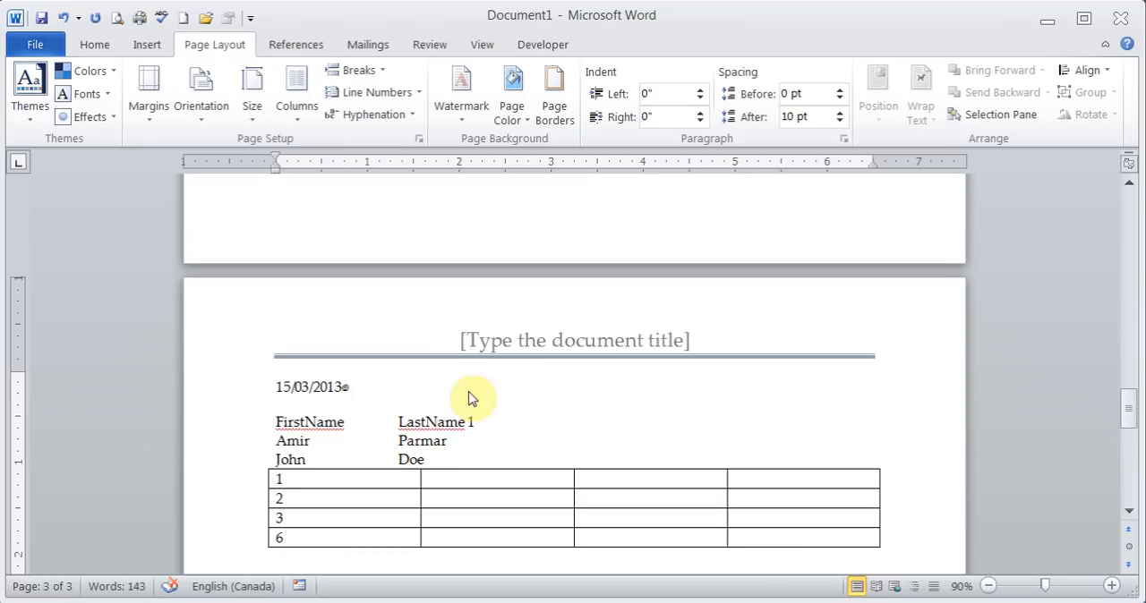
- Apply the built-in Civic theme to the document and switch the theme colors to Apex
drag(1128, 409, 1135, 359)
click(450, 473)
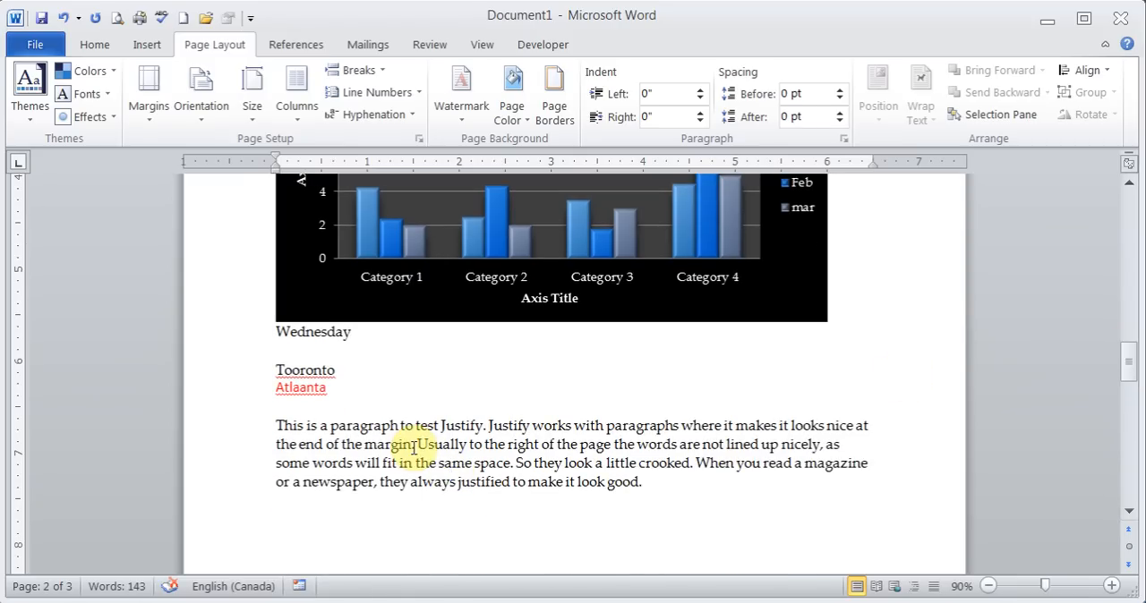
click(25, 124)
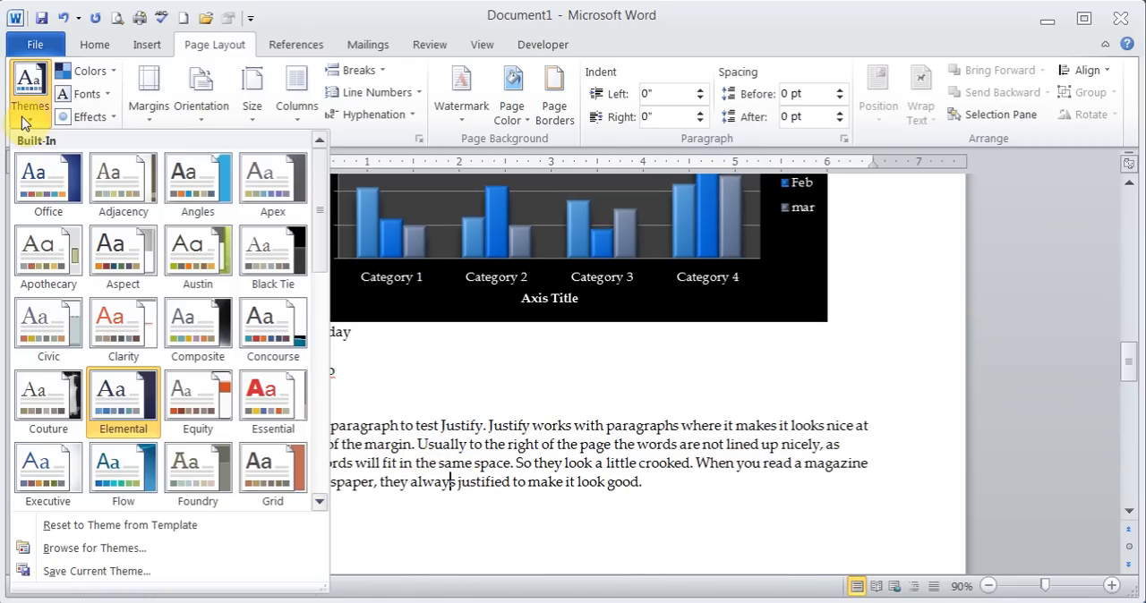
click(42, 314)
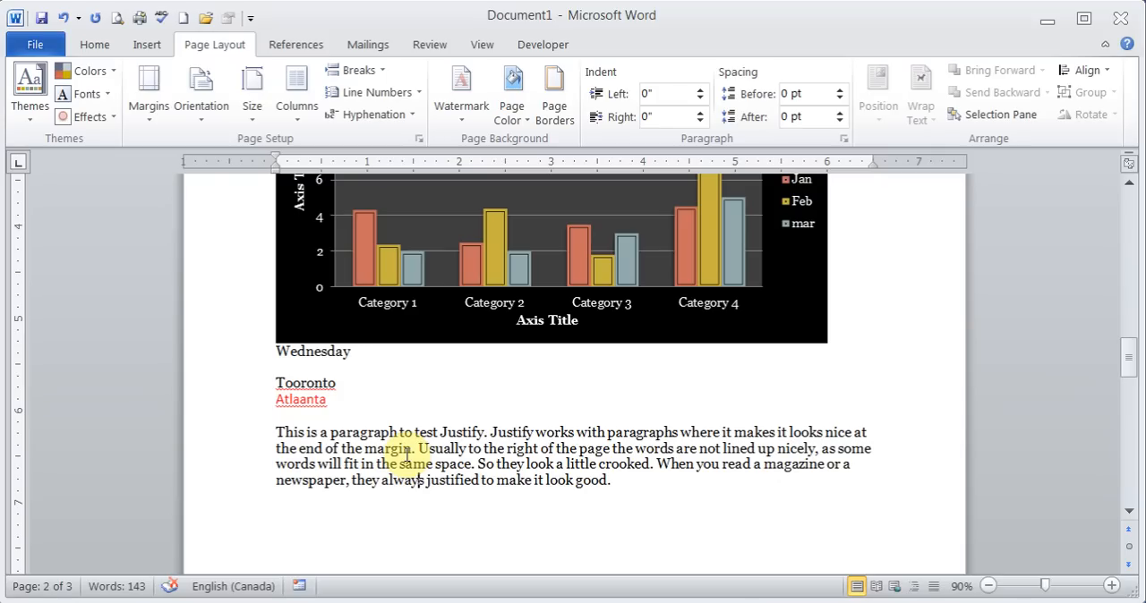
click(109, 73)
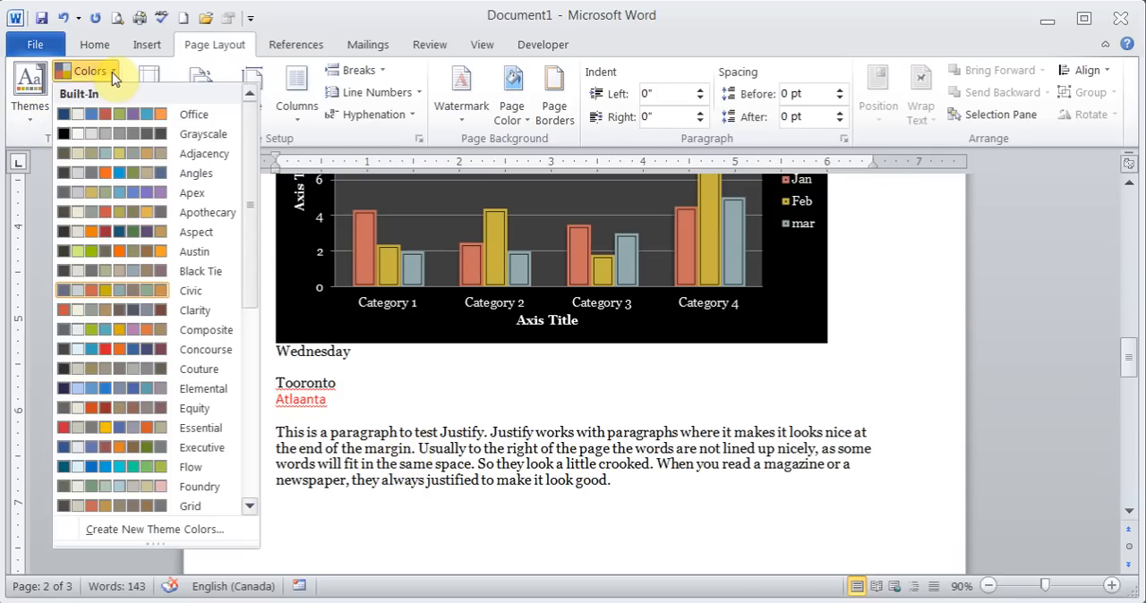
click(138, 195)
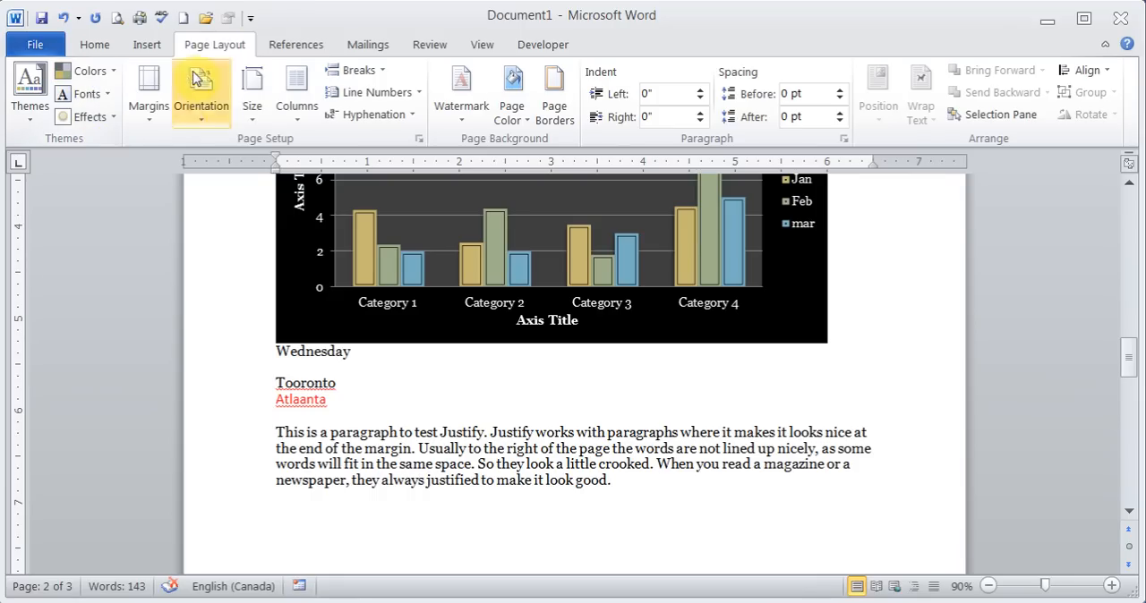
- Examine the margin presets, the custom margin settings and the page orientation options without changing them
click(161, 111)
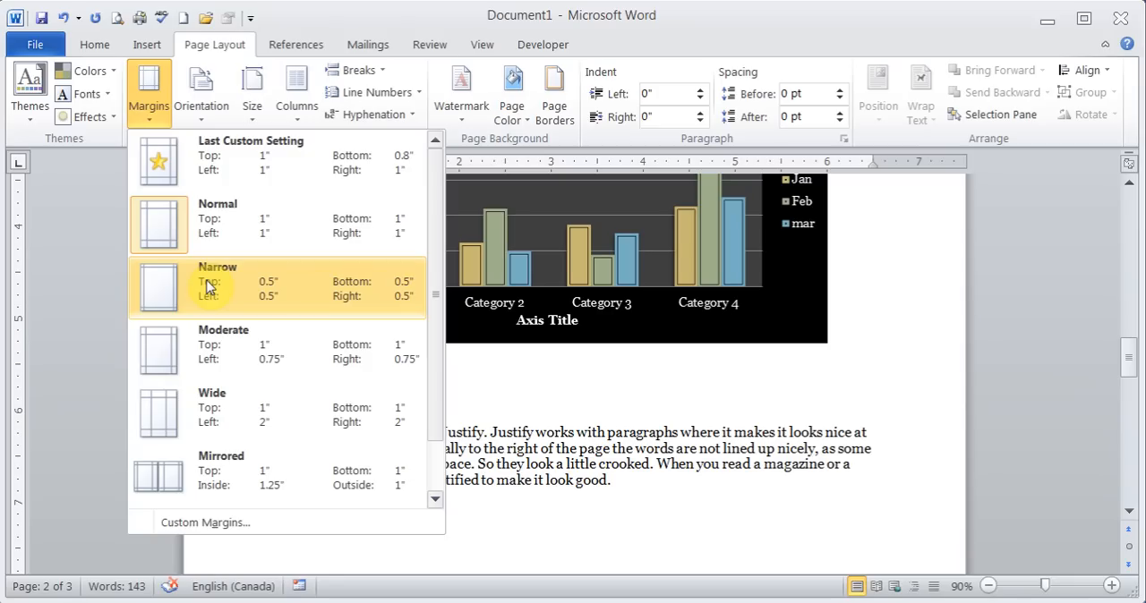
click(237, 523)
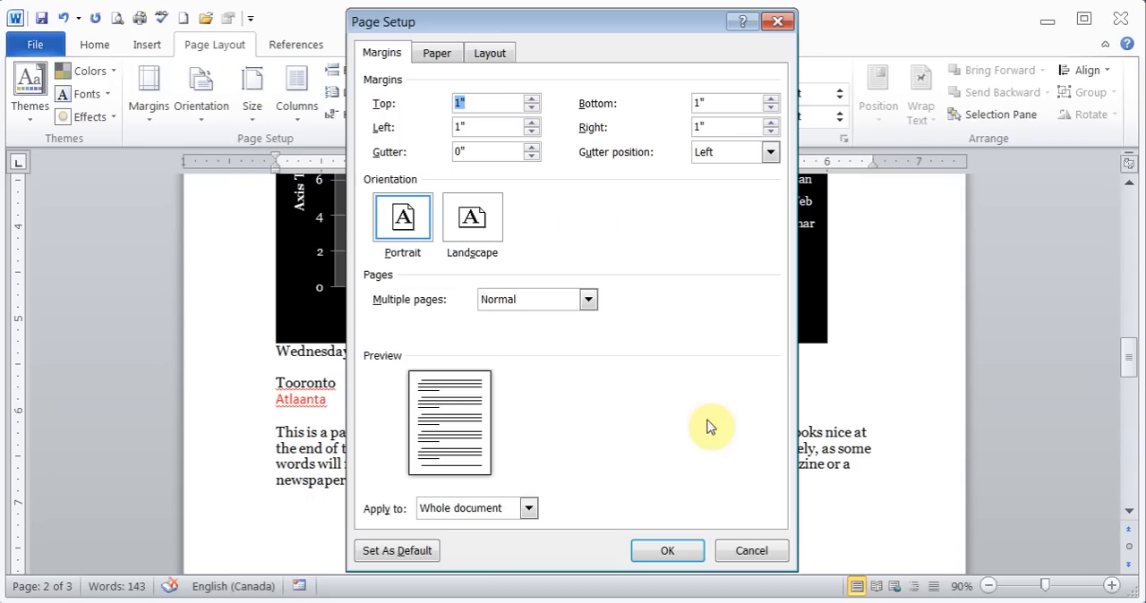
click(747, 549)
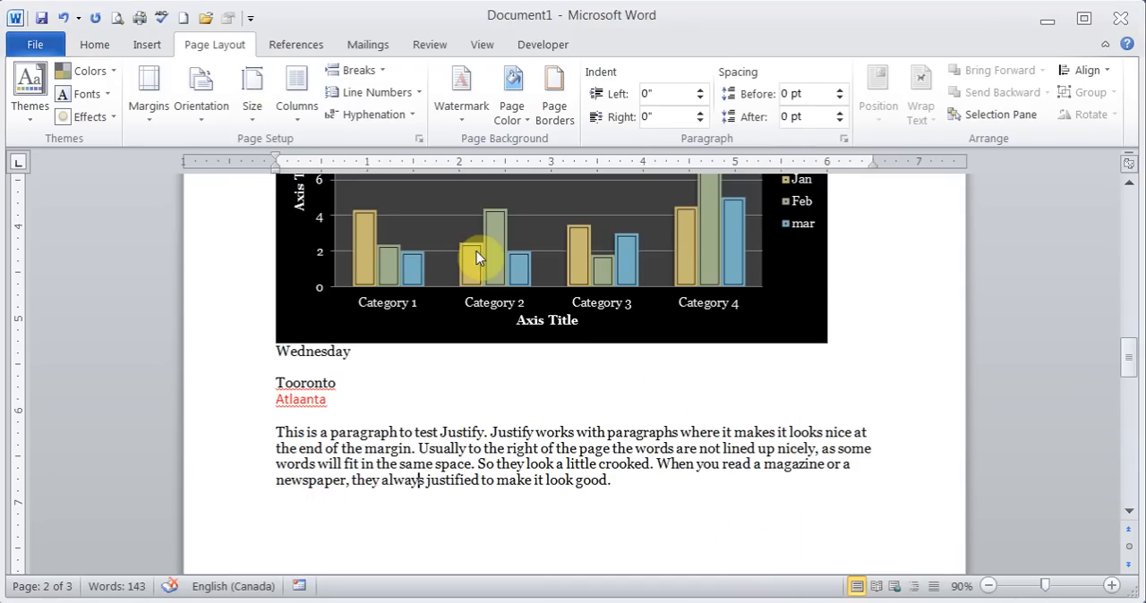
click(211, 124)
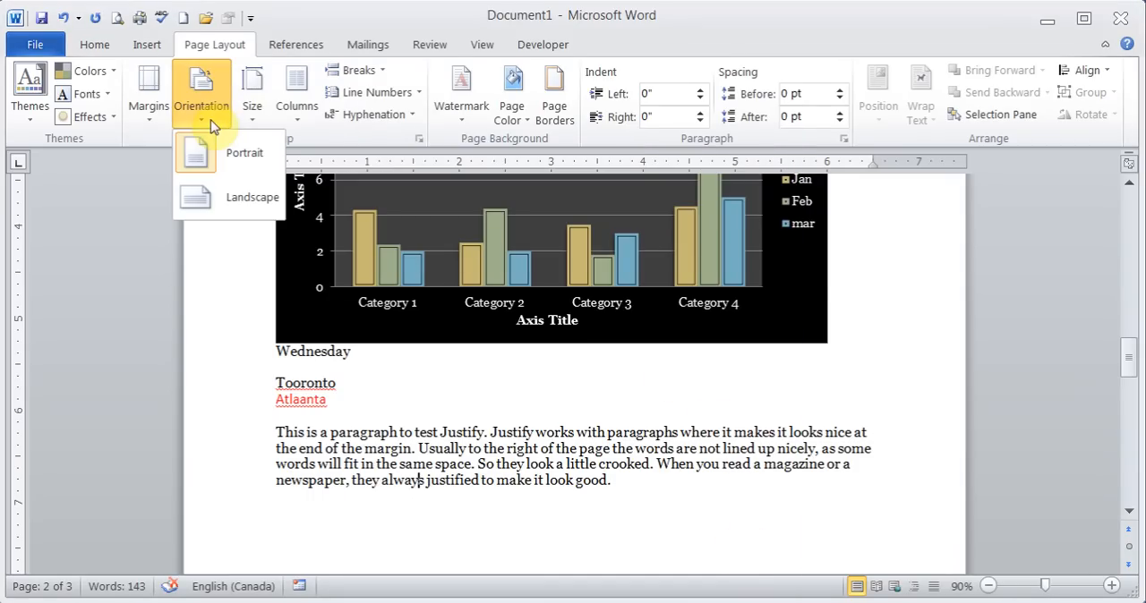
click(211, 123)
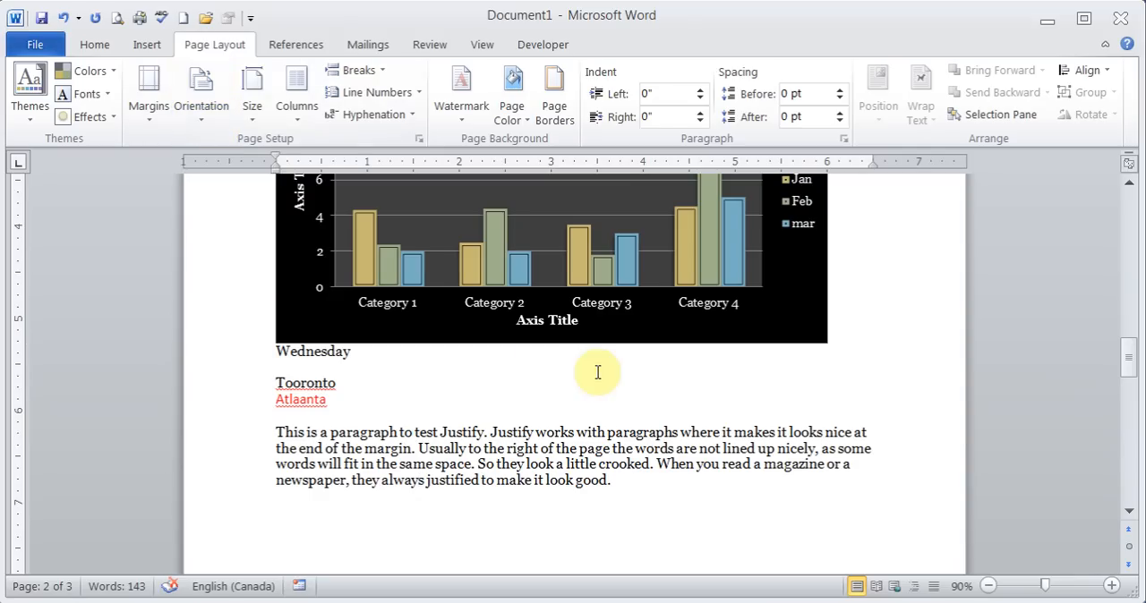
drag(1136, 356, 1119, 419)
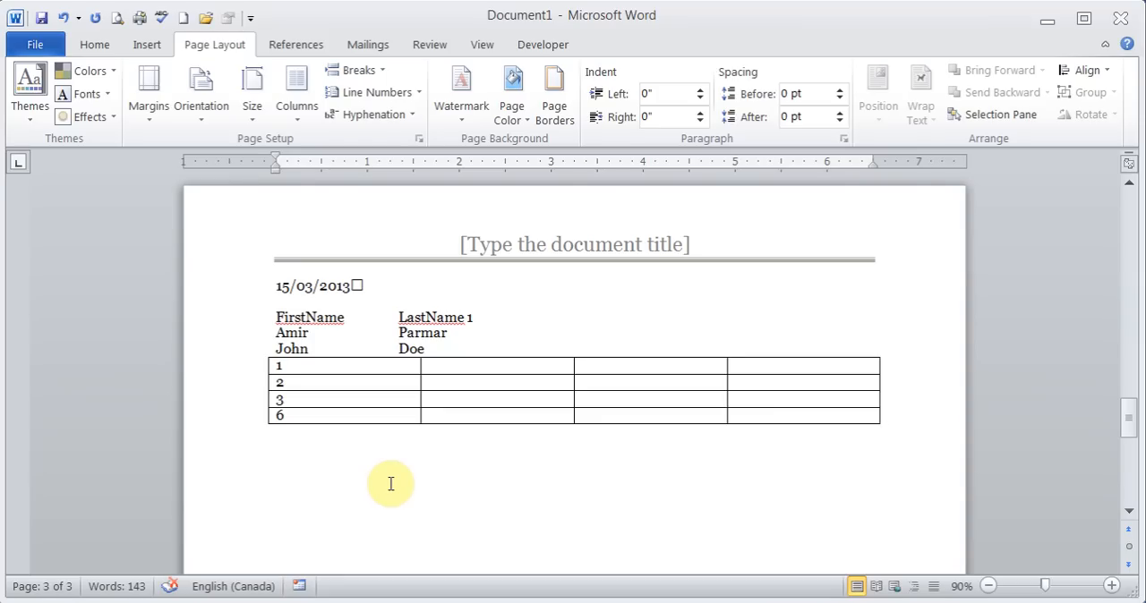
click(391, 483)
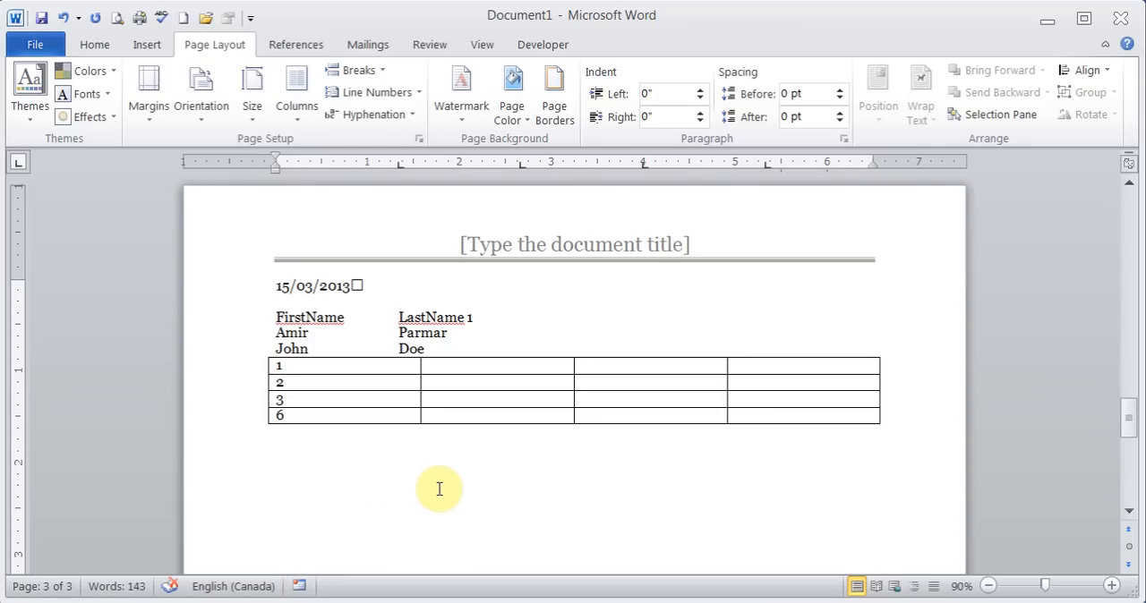
click(419, 141)
click(473, 215)
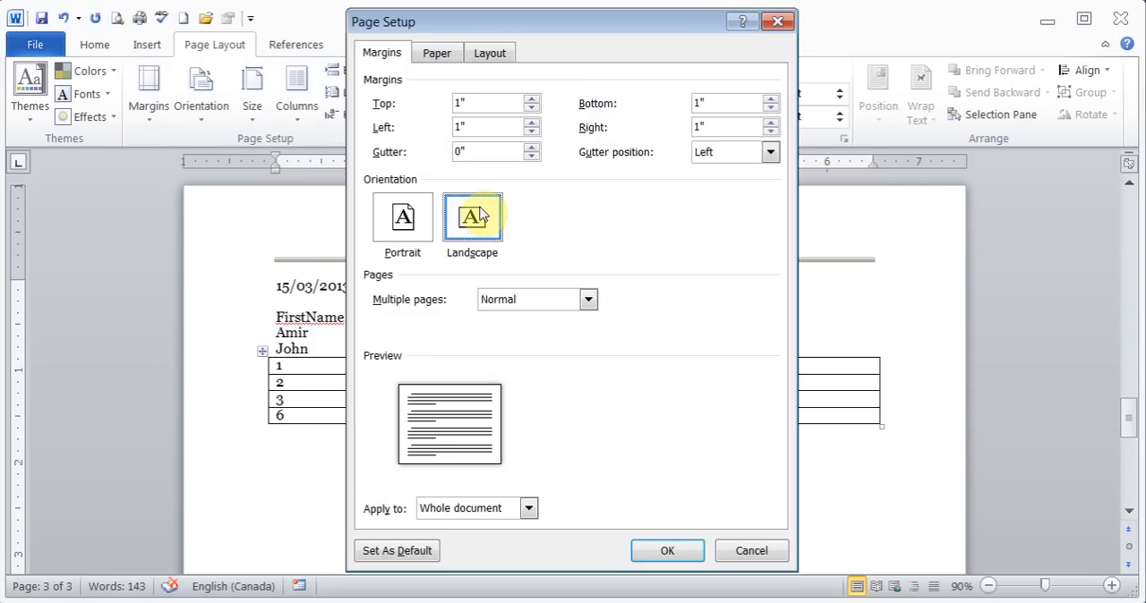
click(529, 508)
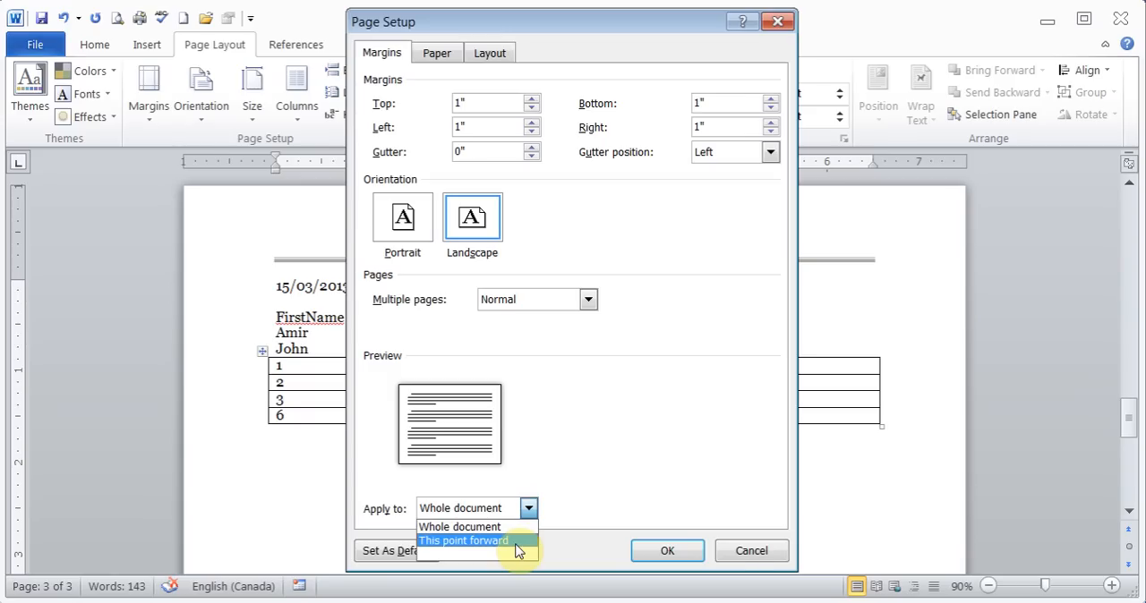
click(750, 553)
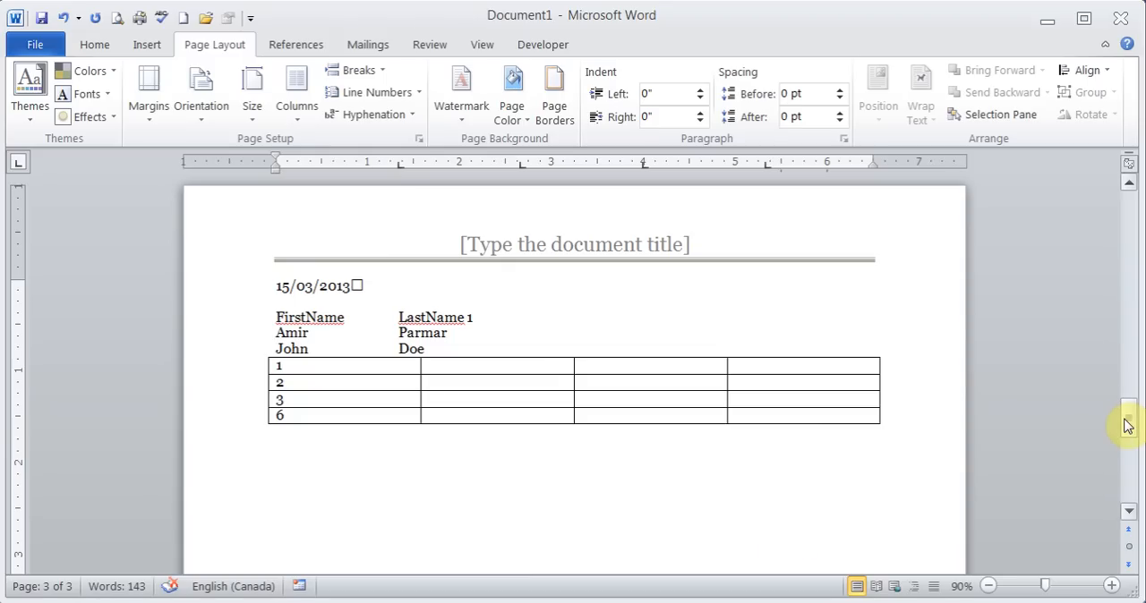
- Show the formatting marks and delete the page break below the paragraph about Justify on page 2
drag(1125, 426, 1105, 381)
click(690, 332)
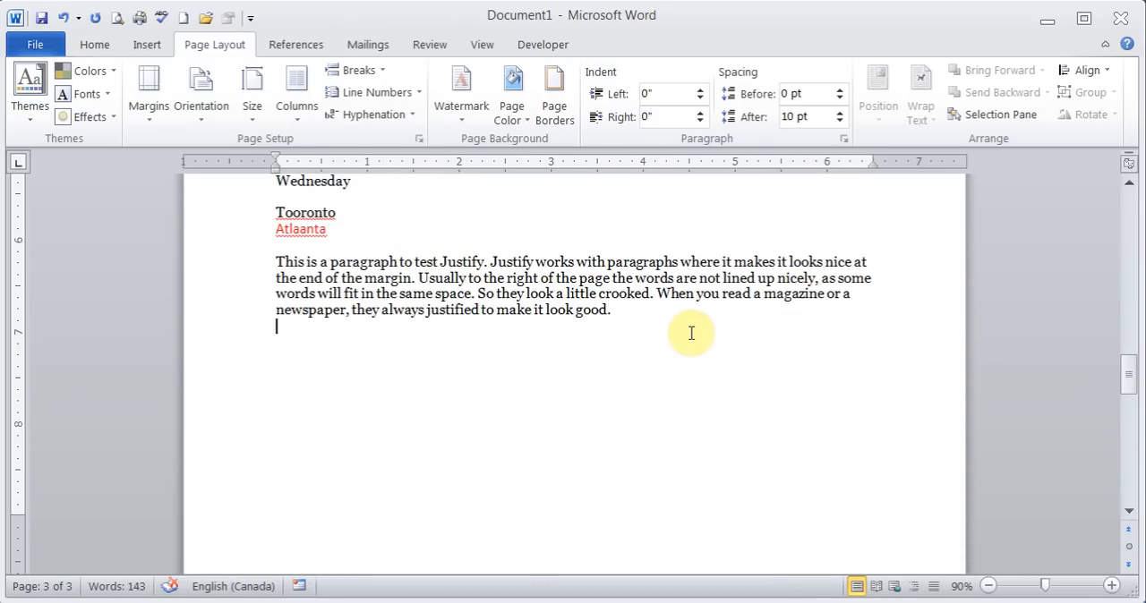
click(94, 44)
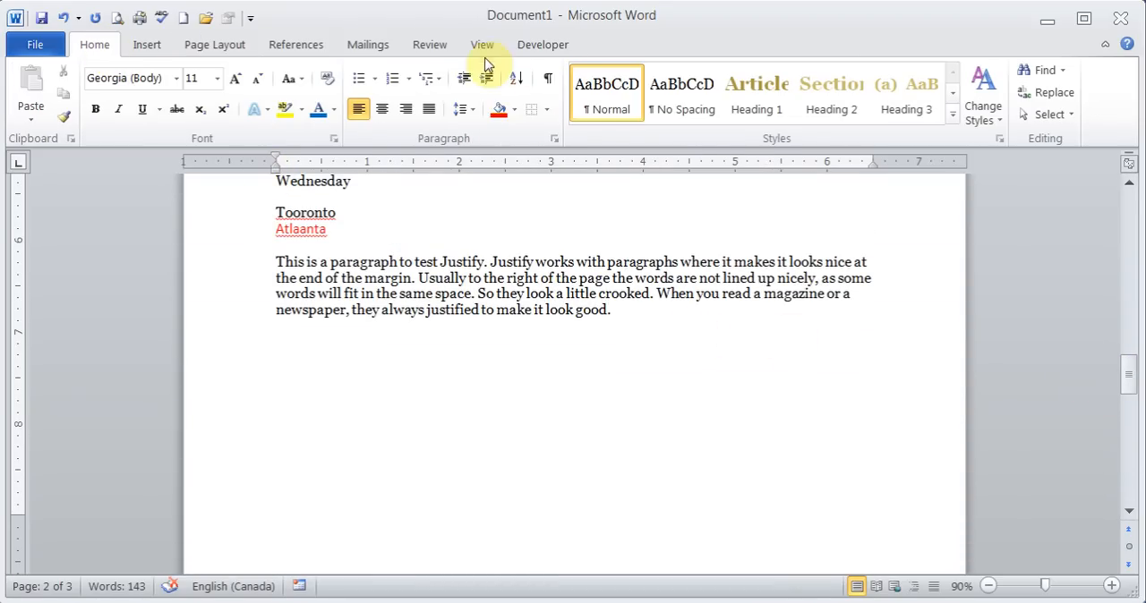
click(548, 80)
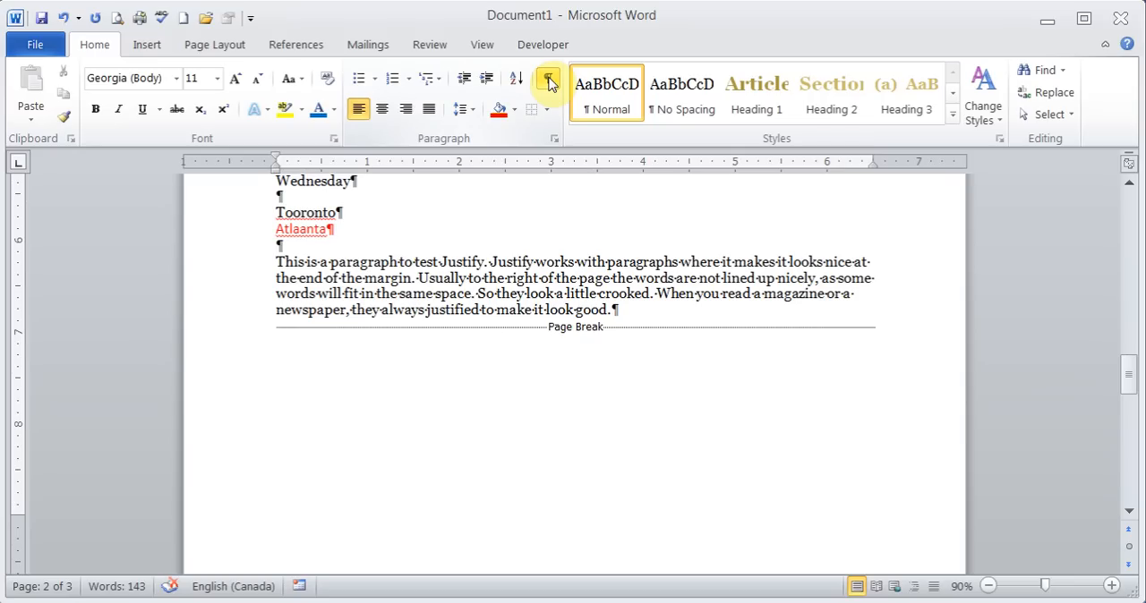
key(Delete)
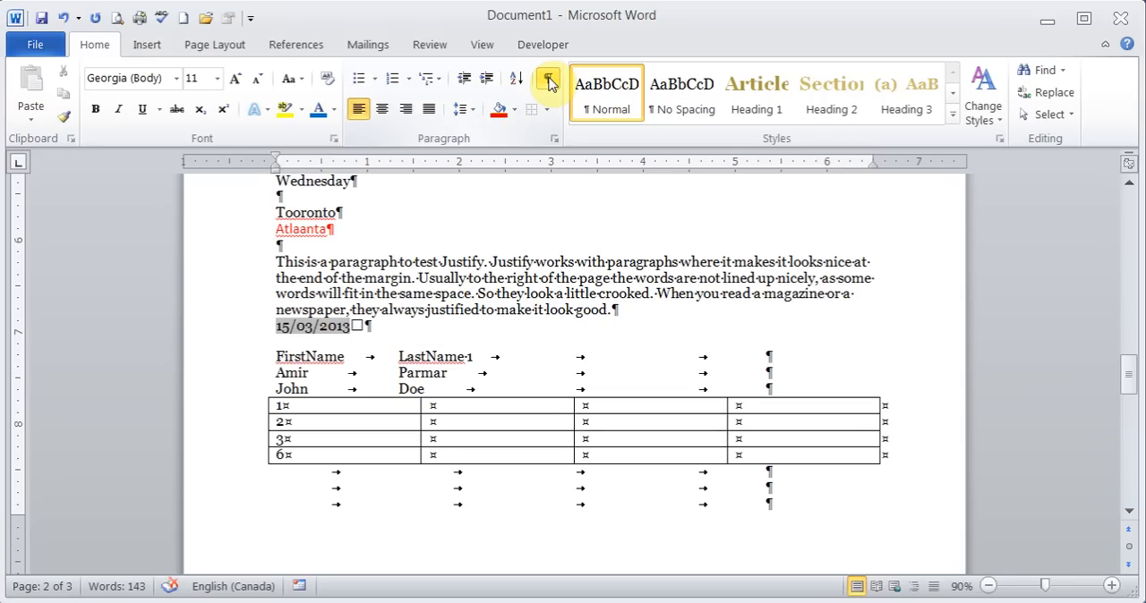
- Insert a Next Page section break at the end of the paragraph about Justify
click(623, 311)
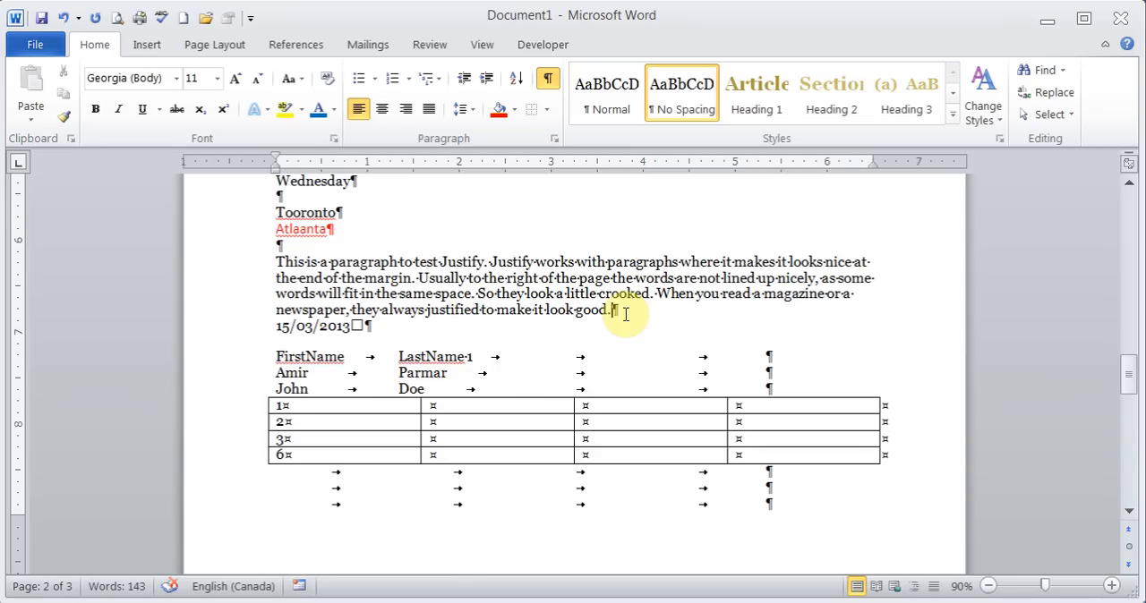
click(207, 47)
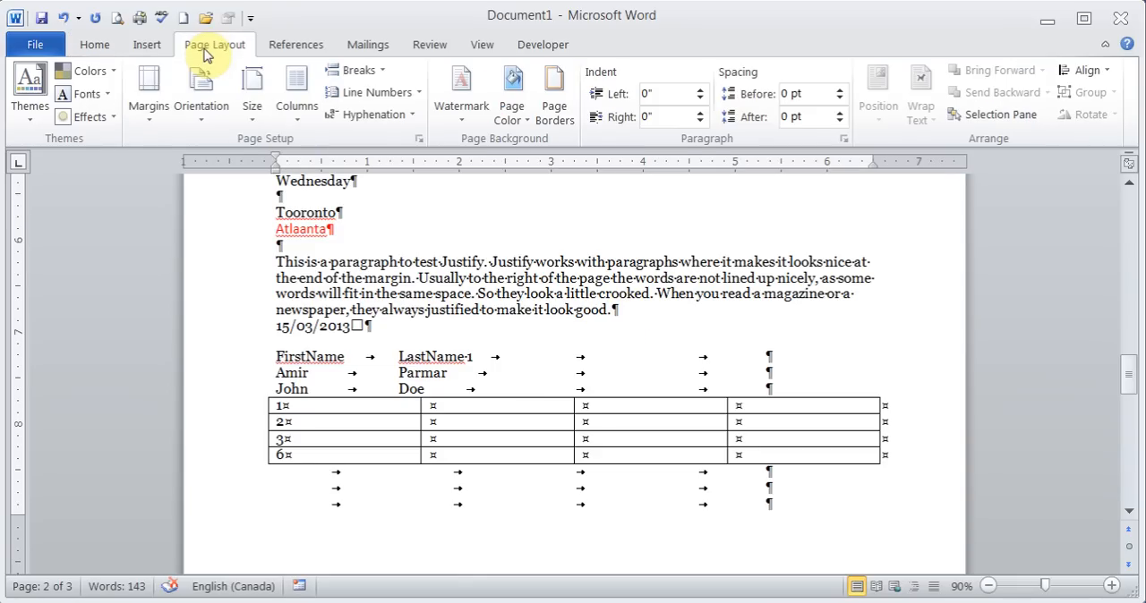
click(377, 74)
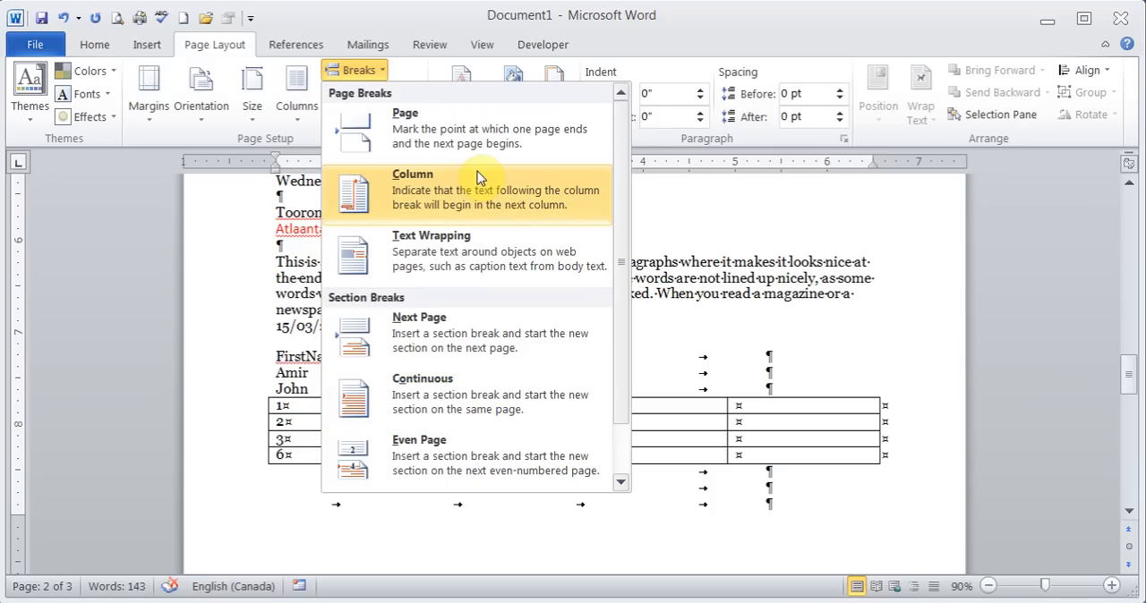
click(466, 325)
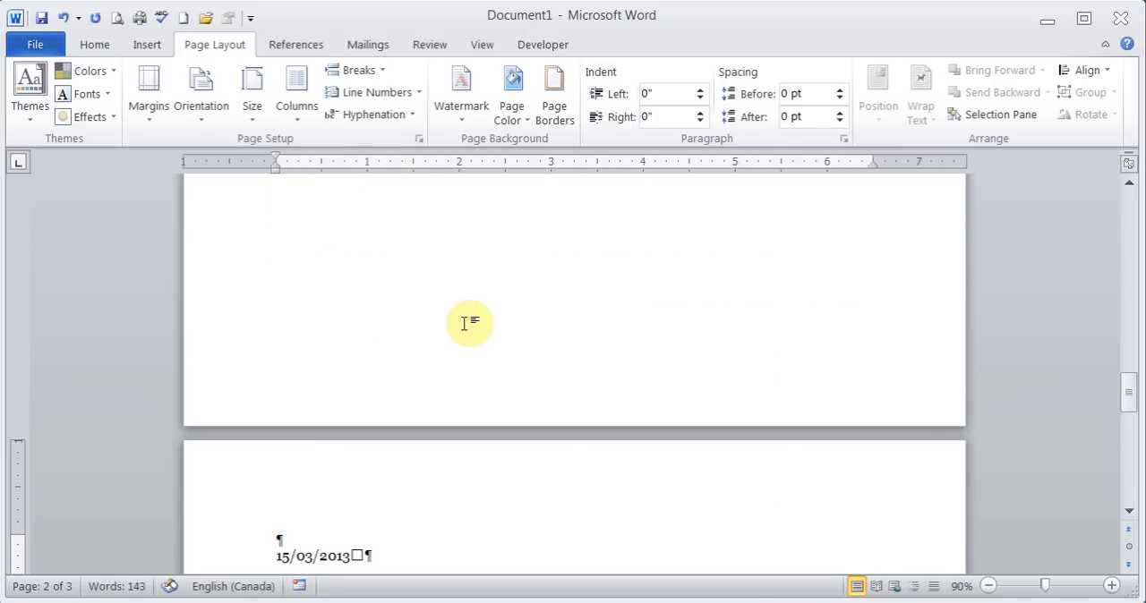
- Set the page orientation to Landscape for only the section containing the date and the table
mouse_move(1123, 404)
mouse_down()
mouse_move(1130, 369)
mouse_move(1132, 404)
mouse_up()
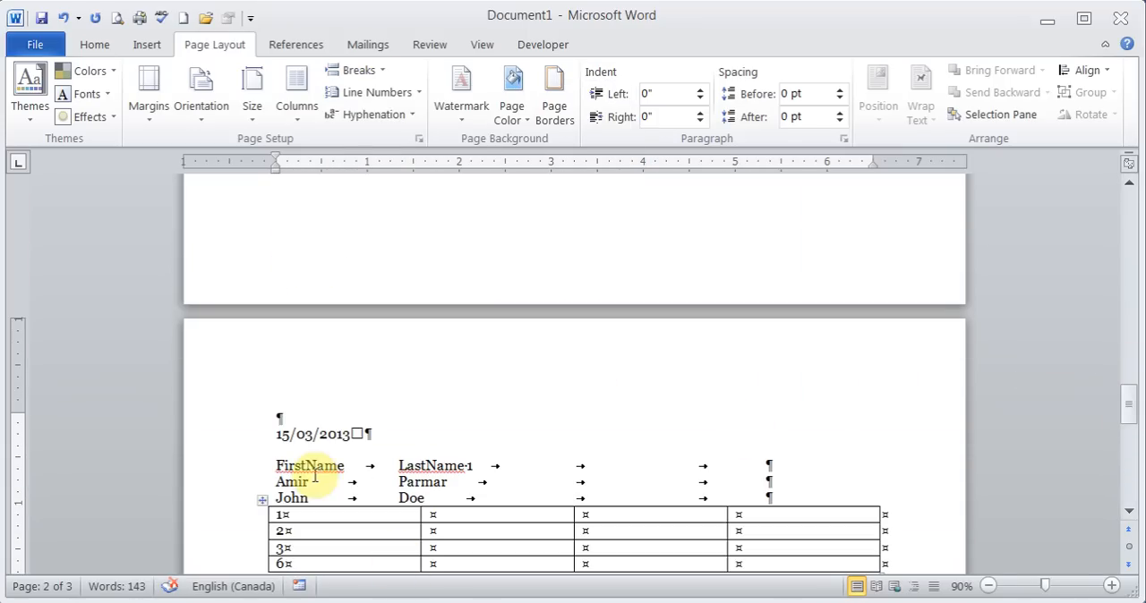
click(291, 442)
click(435, 417)
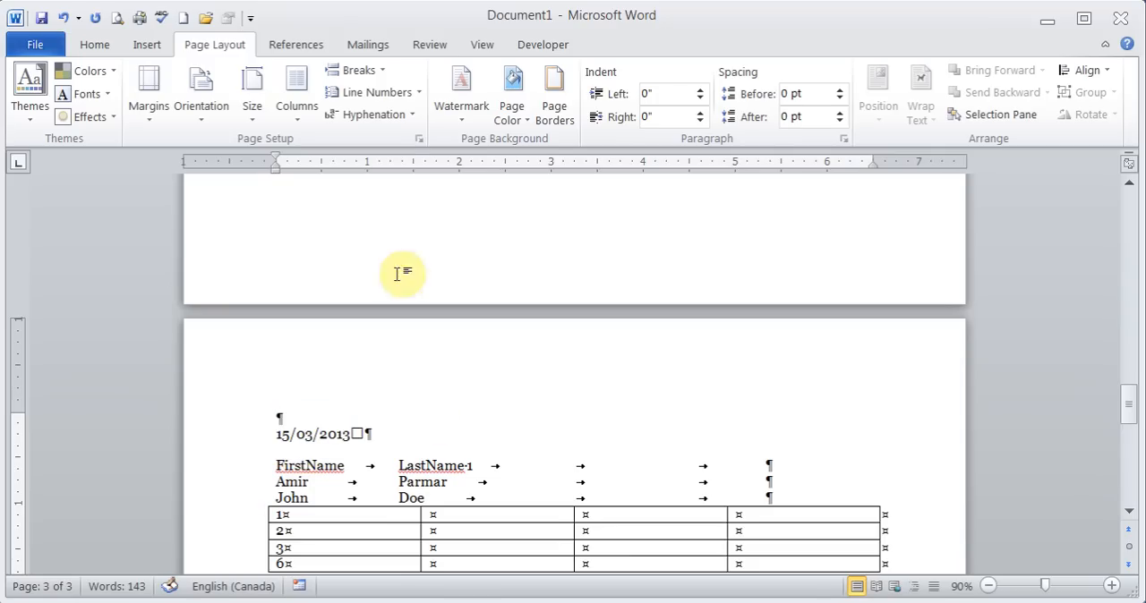
click(418, 139)
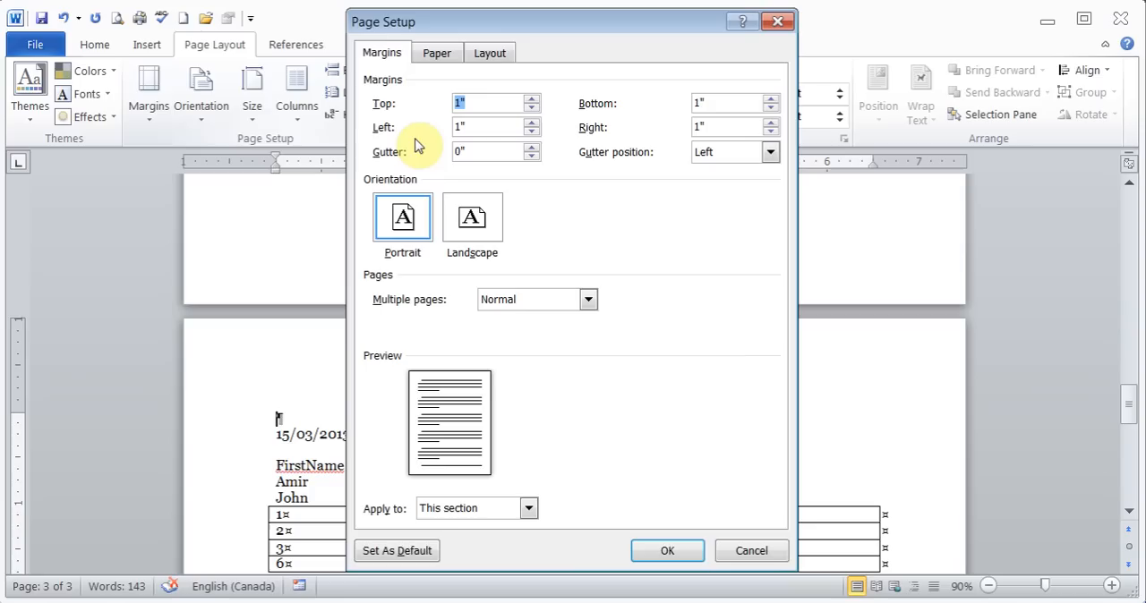
click(484, 224)
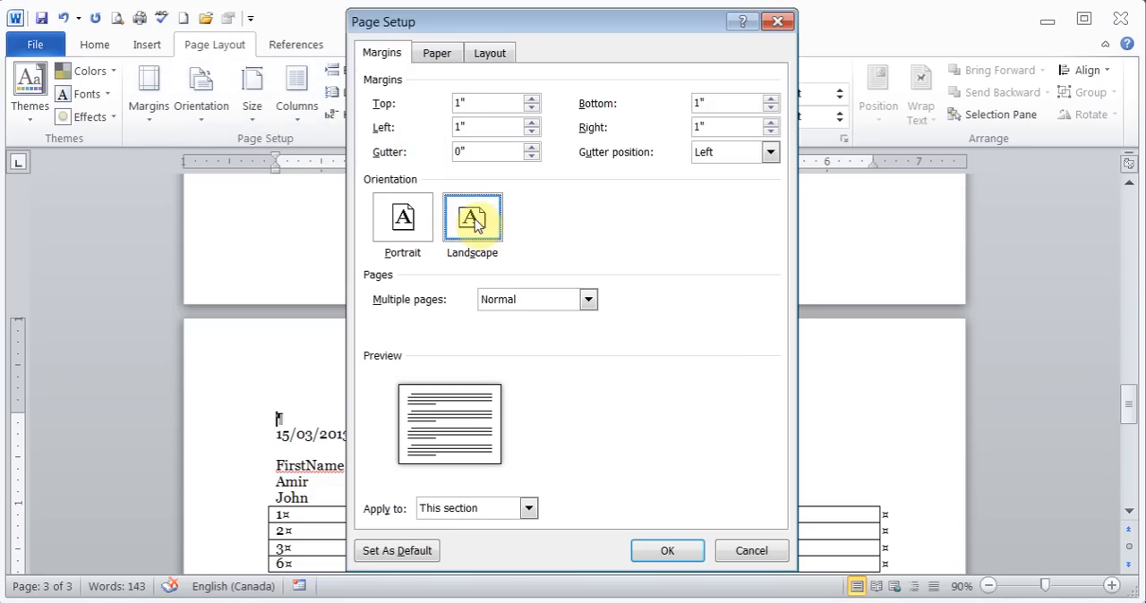
click(530, 511)
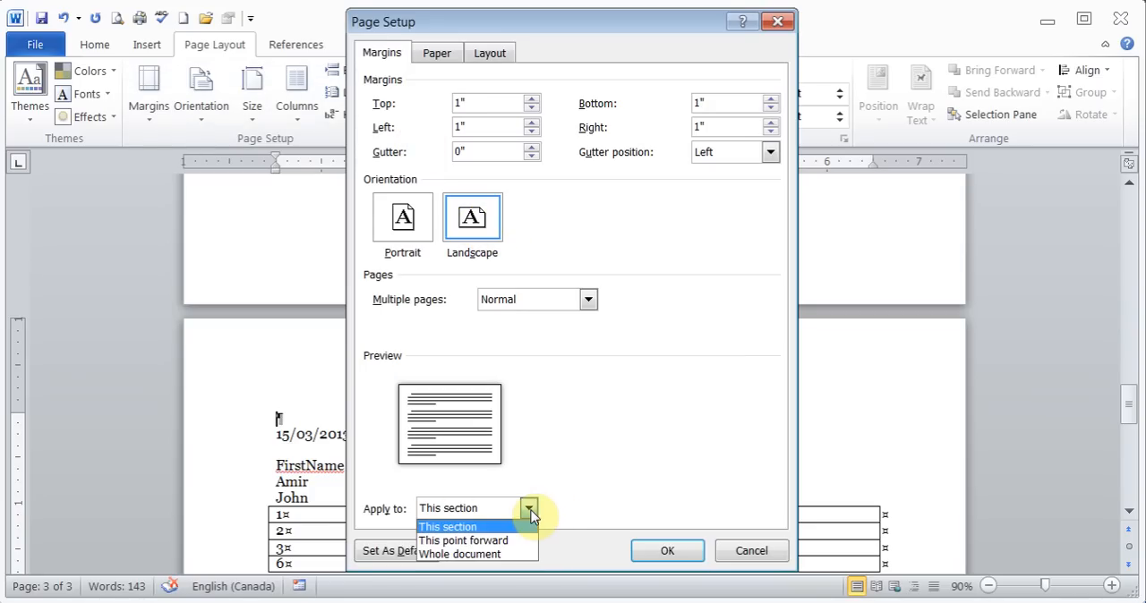
click(530, 510)
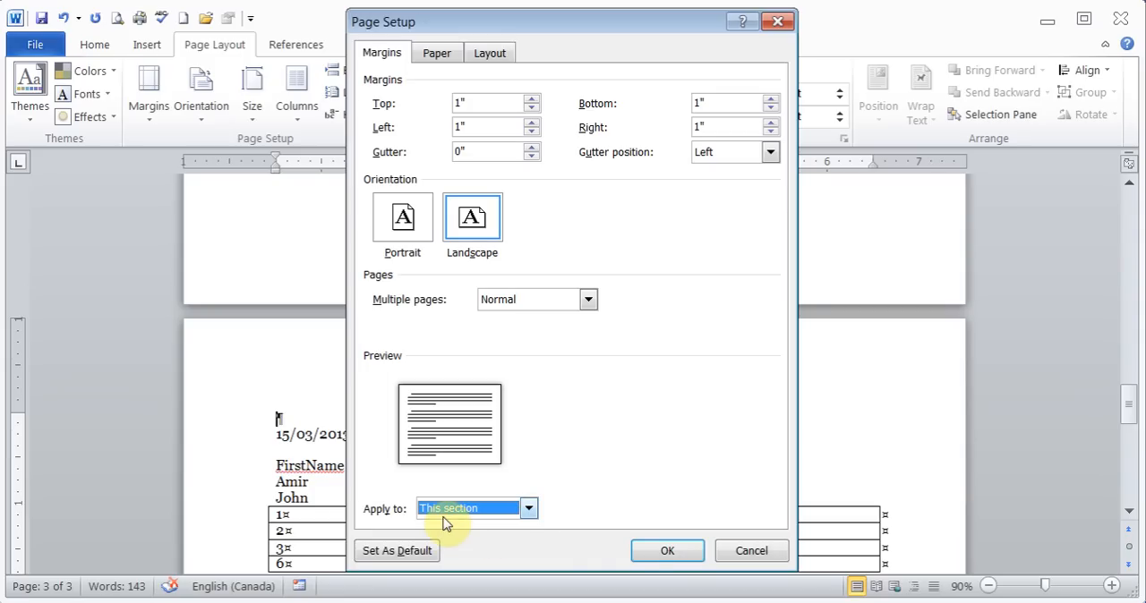
click(667, 551)
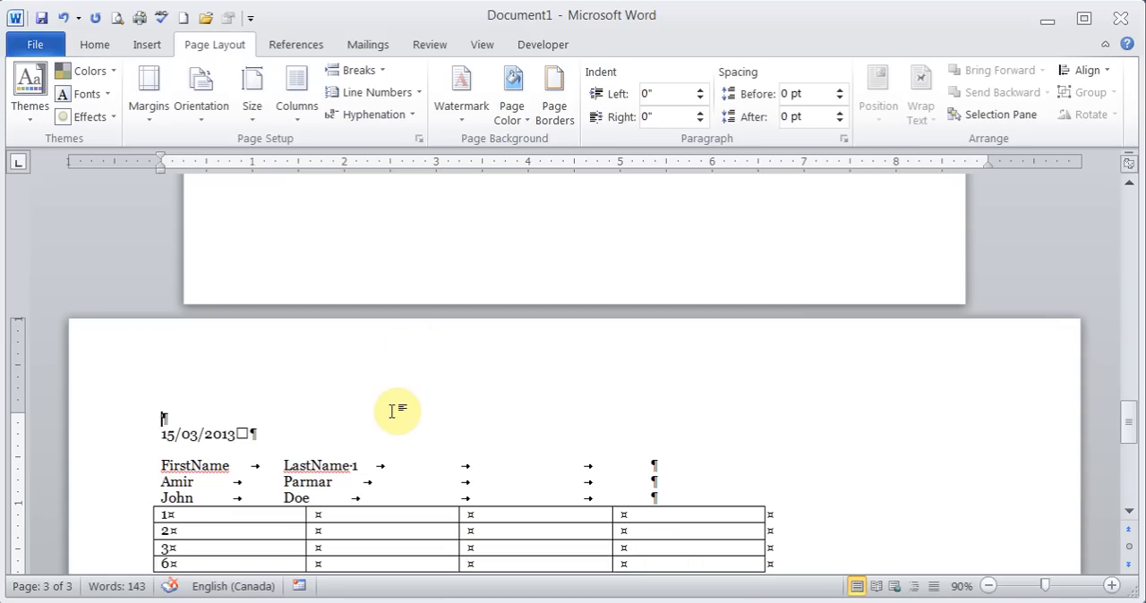
- Check the orientation of all pages side by side in the print preview at 20% zoom, and return to the document
click(117, 19)
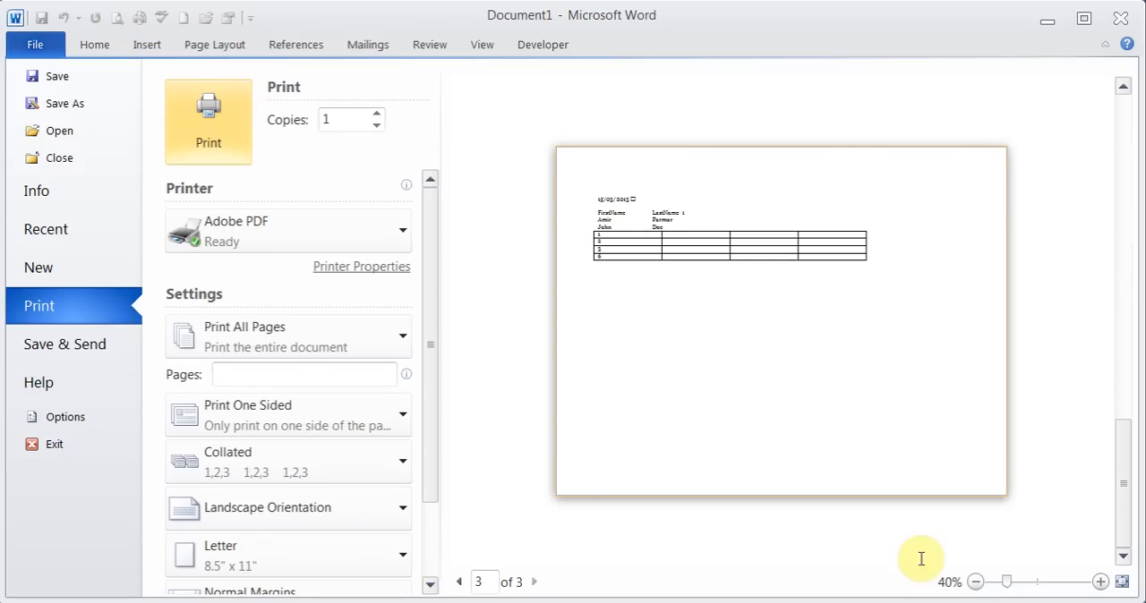
click(976, 582)
click(976, 582)
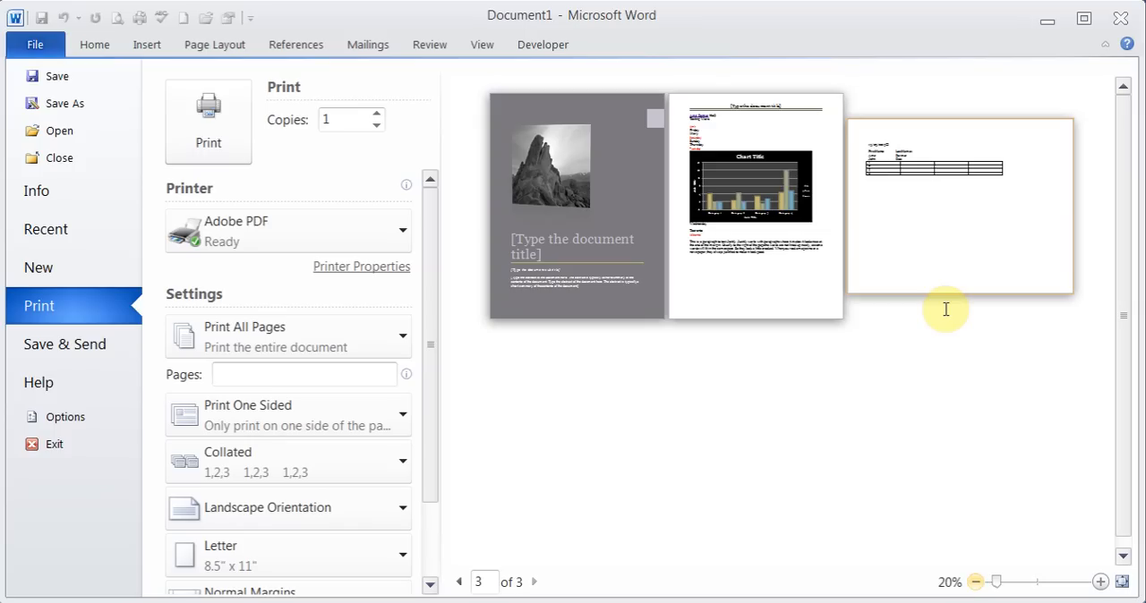
click(94, 45)
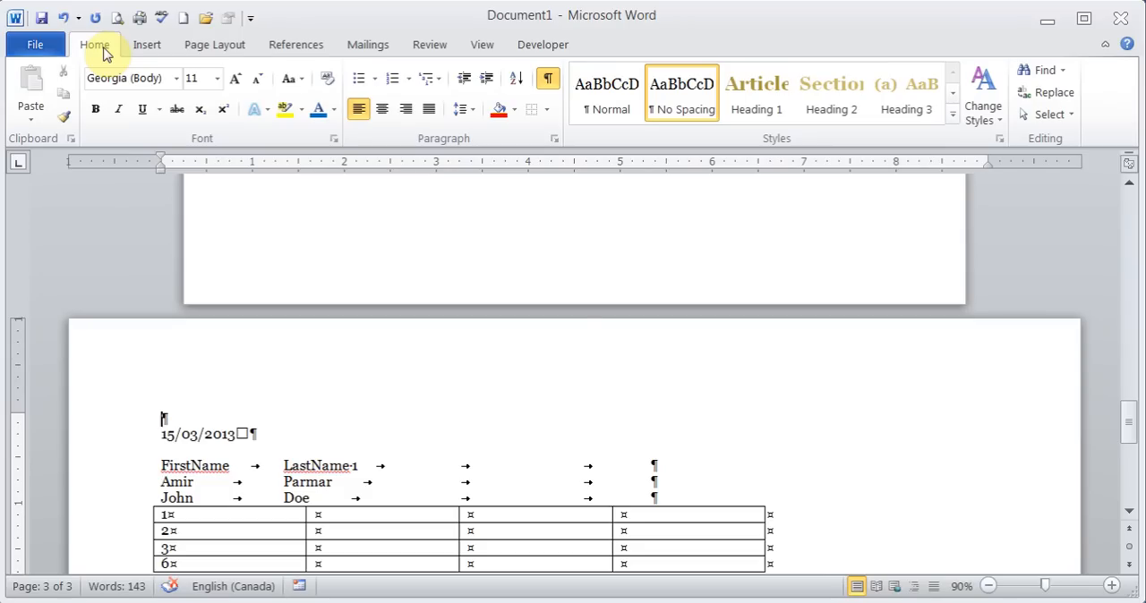
- Hide the formatting marks in the document
drag(1133, 405, 1133, 473)
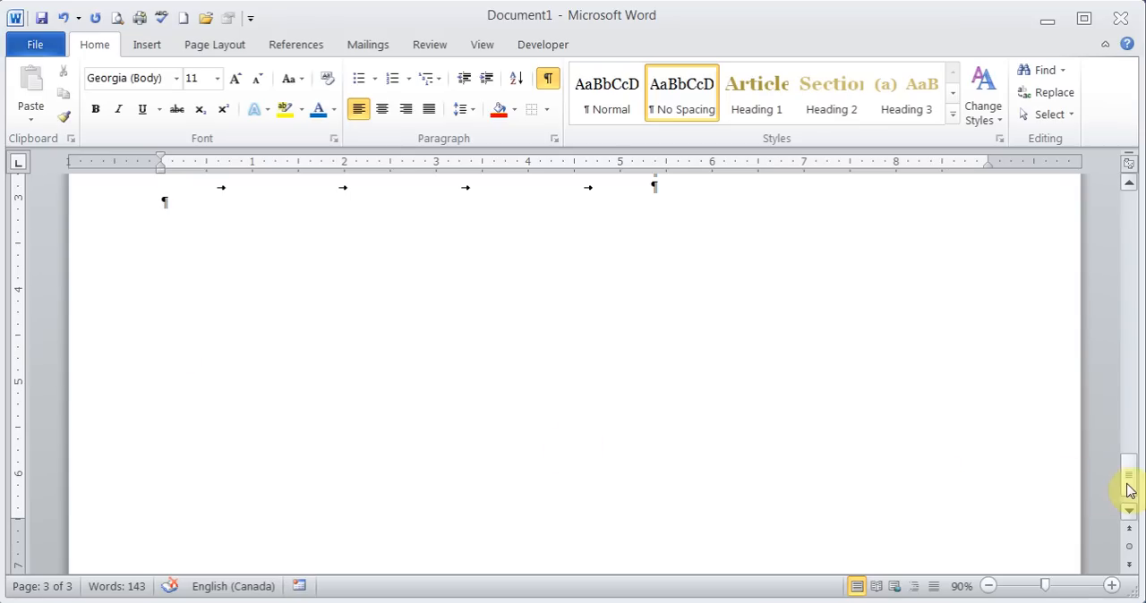
drag(1128, 480, 1108, 370)
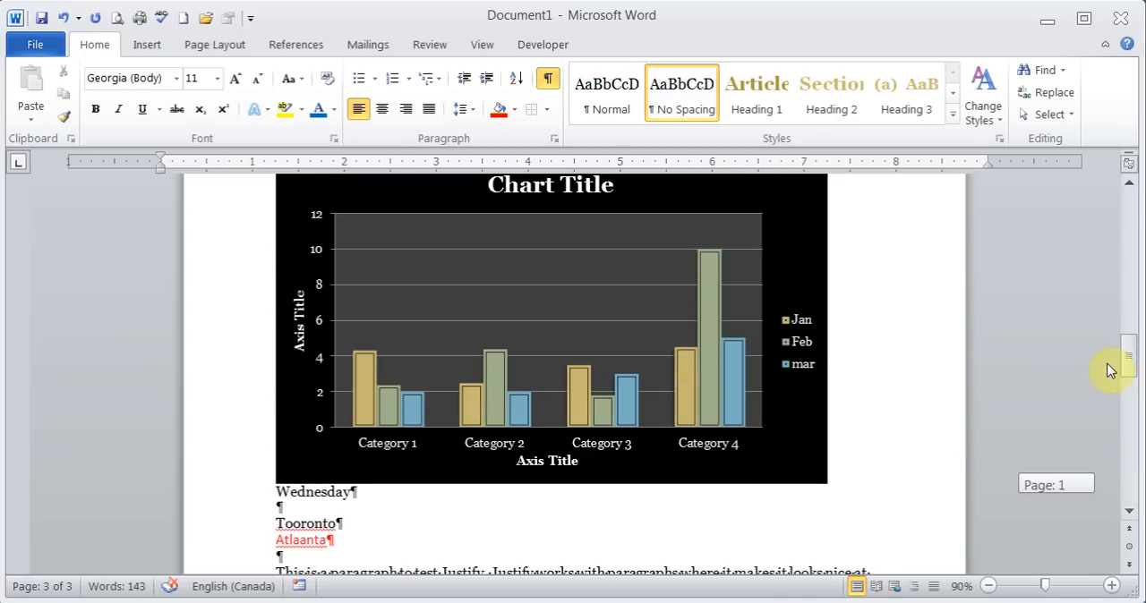
click(548, 80)
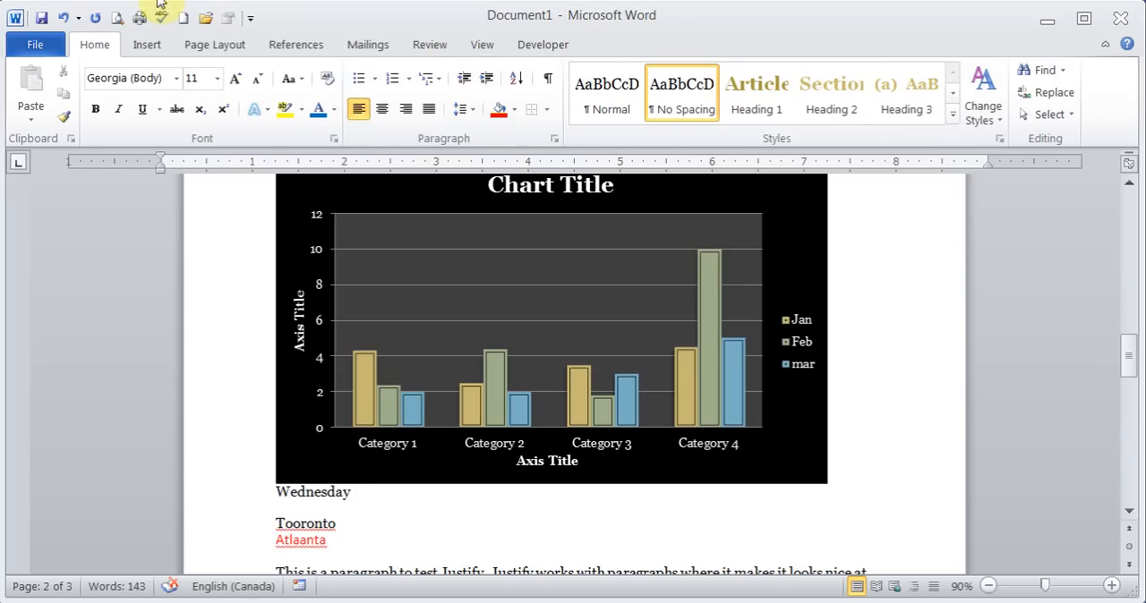
- Lay out the list of names and weekdays above the chart on page 2 in two columns
click(219, 46)
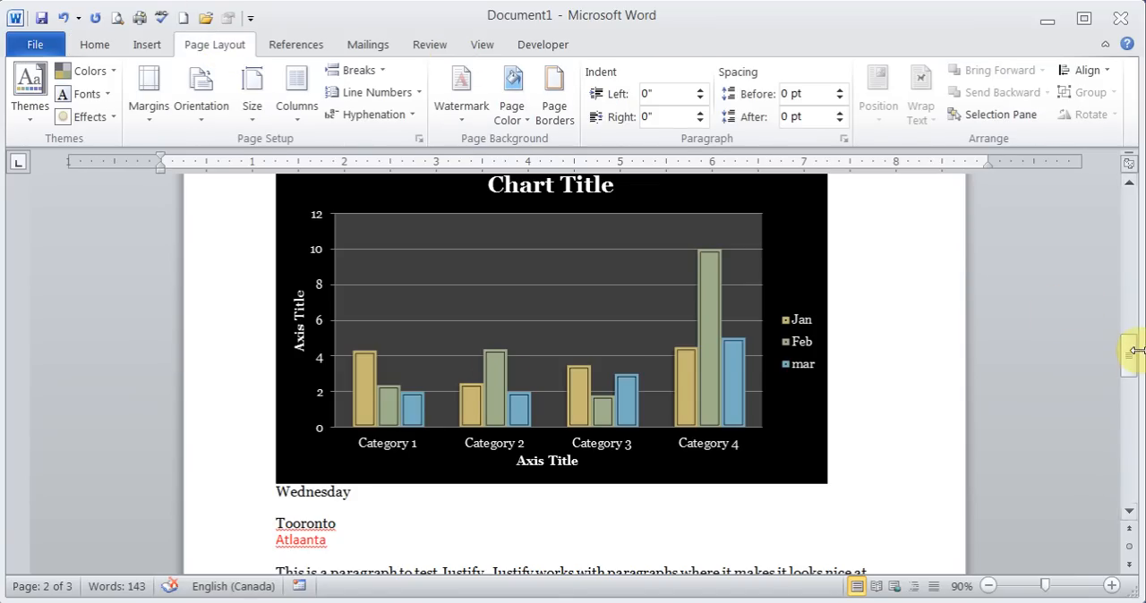
drag(1130, 356, 1131, 357)
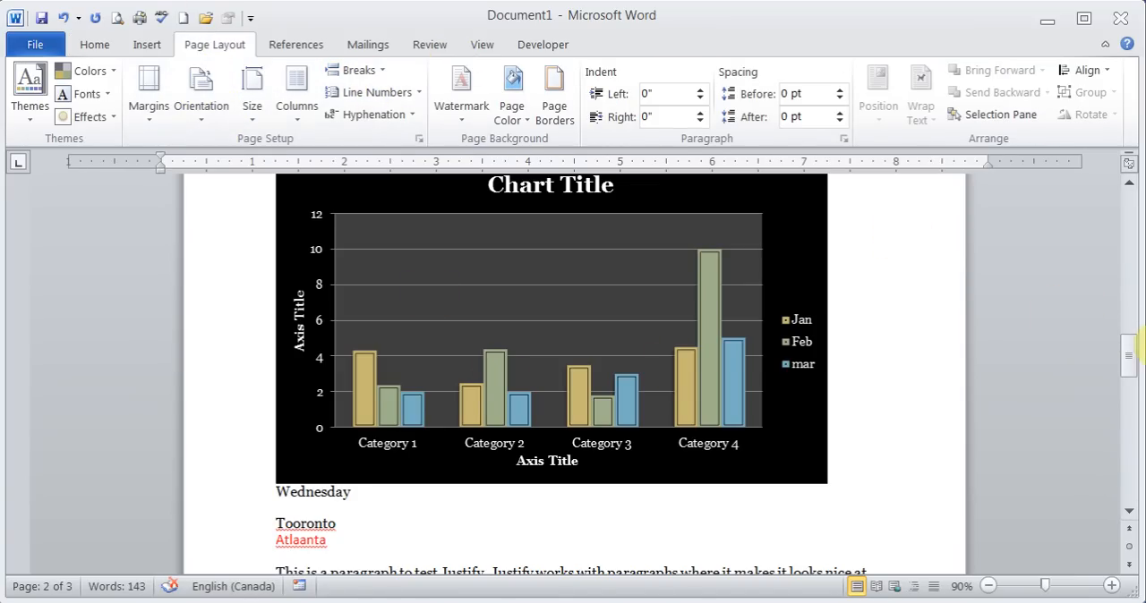
drag(1134, 355, 1130, 315)
drag(275, 391, 341, 493)
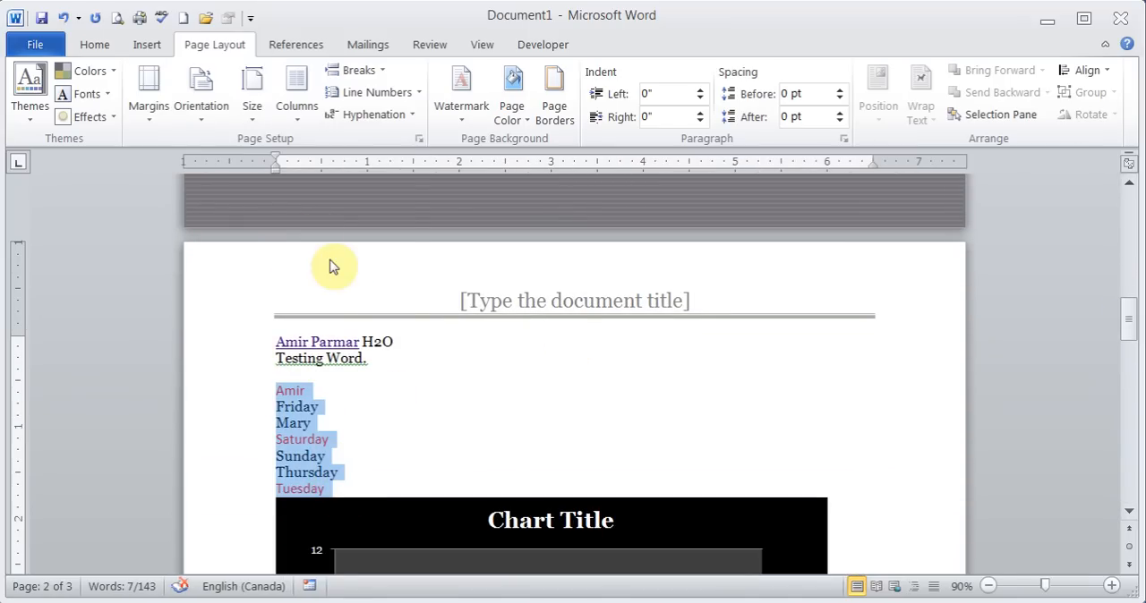
click(297, 124)
click(334, 214)
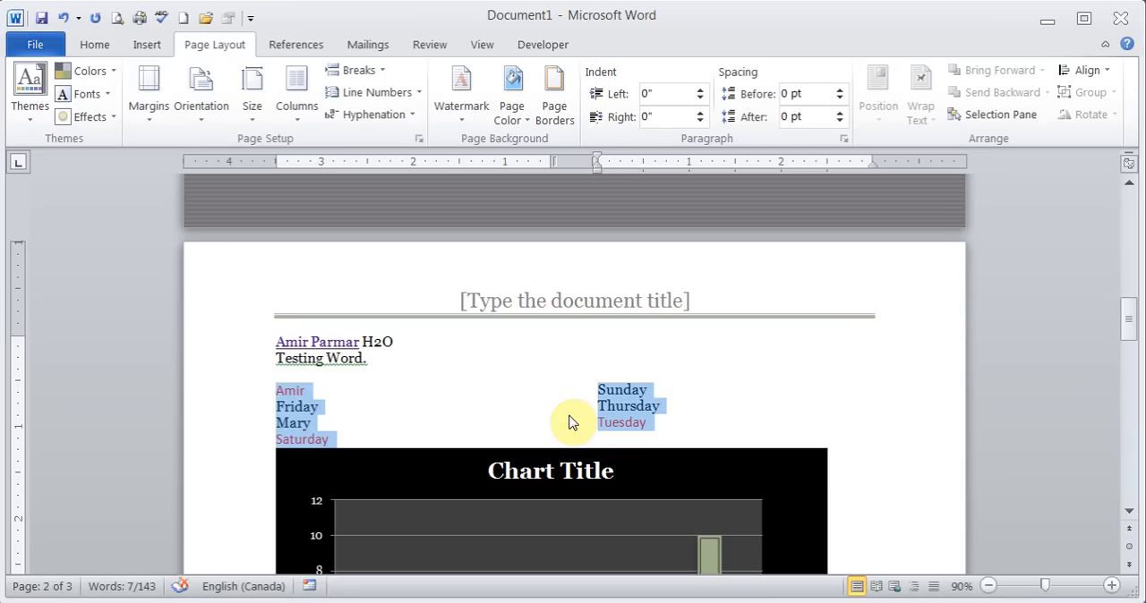
click(394, 345)
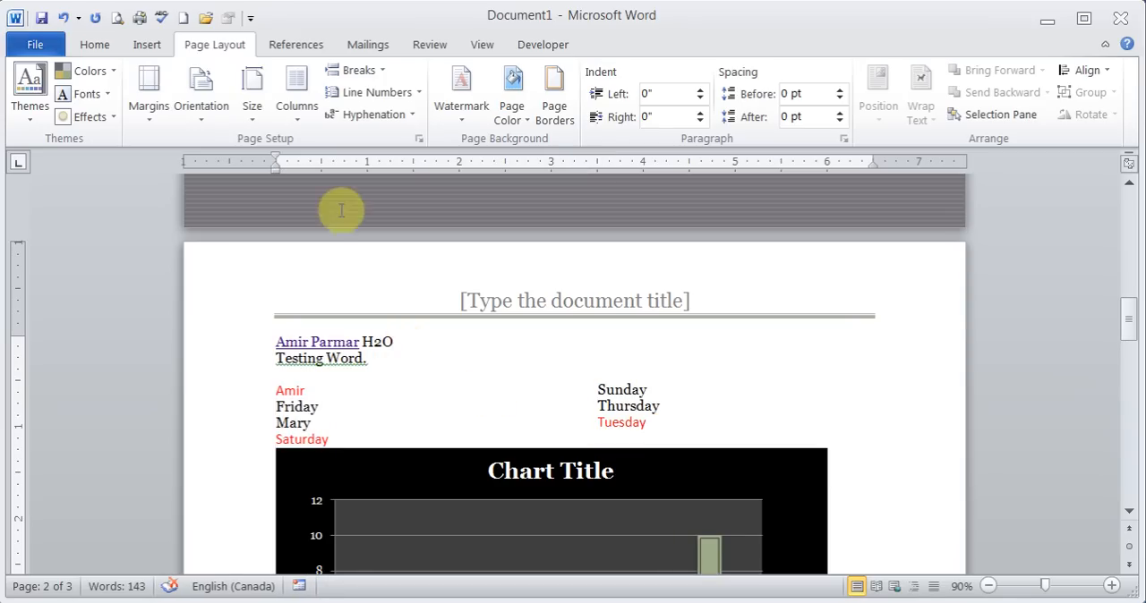
- Examine the custom text and picture watermark options and the page color choices without applying any of them
click(472, 109)
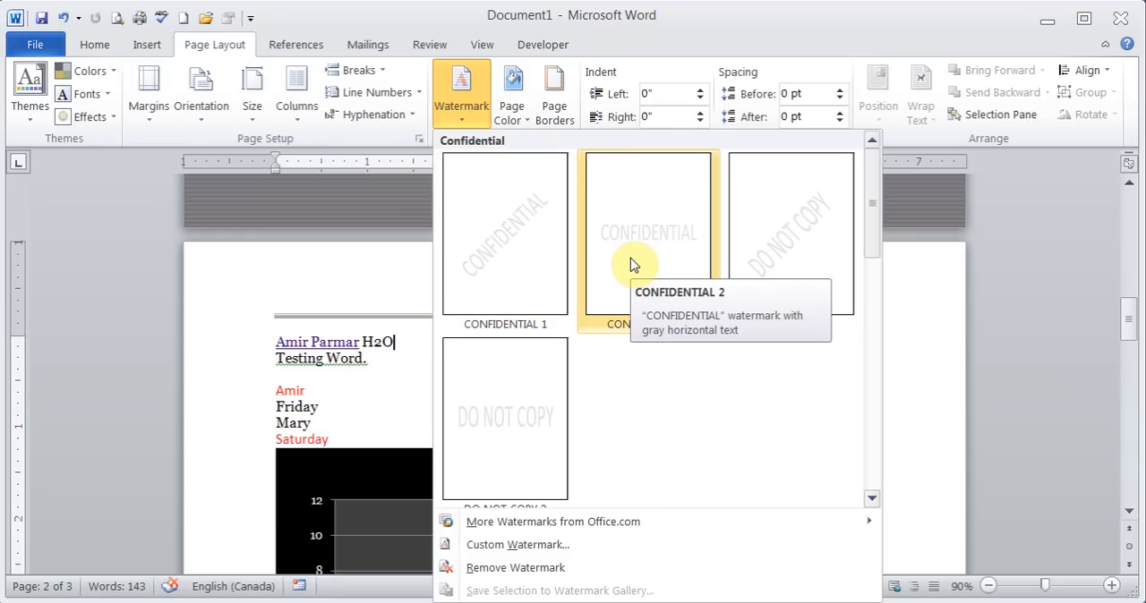
click(526, 544)
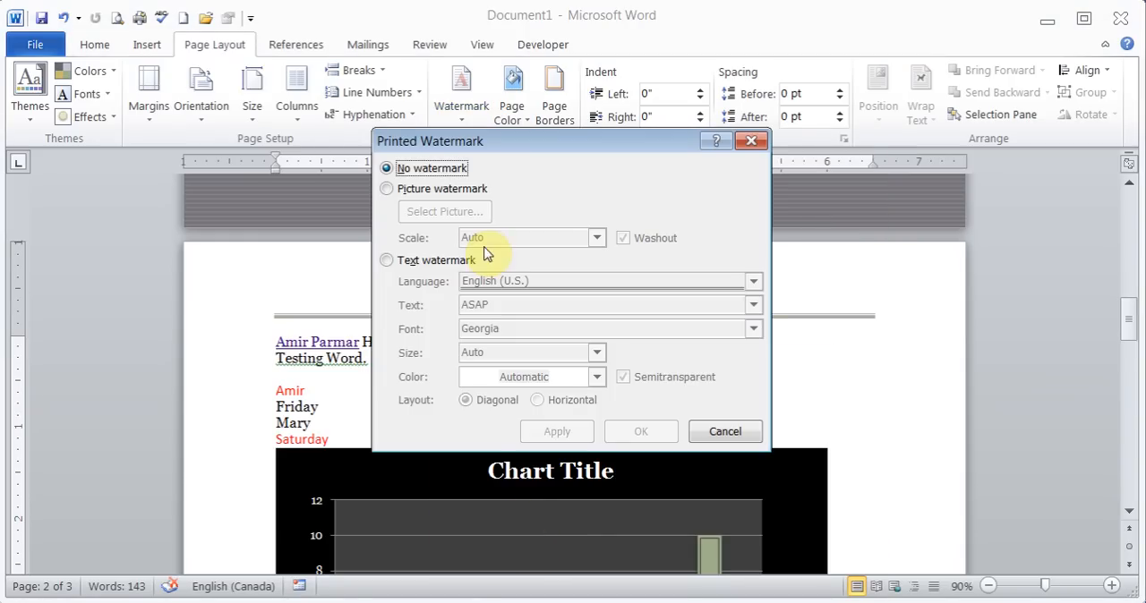
click(386, 261)
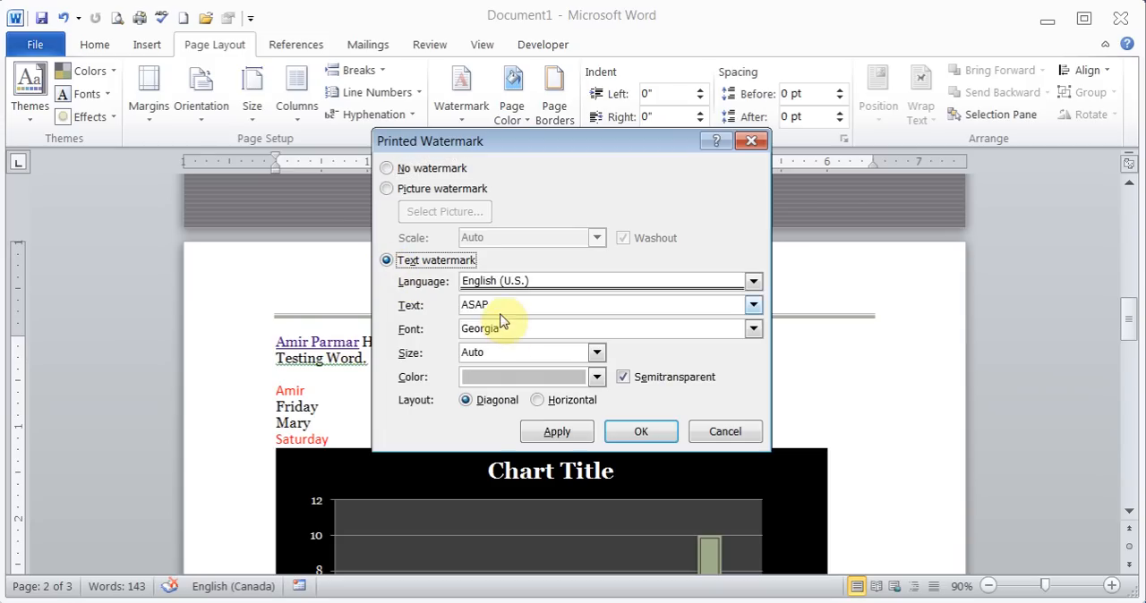
click(433, 307)
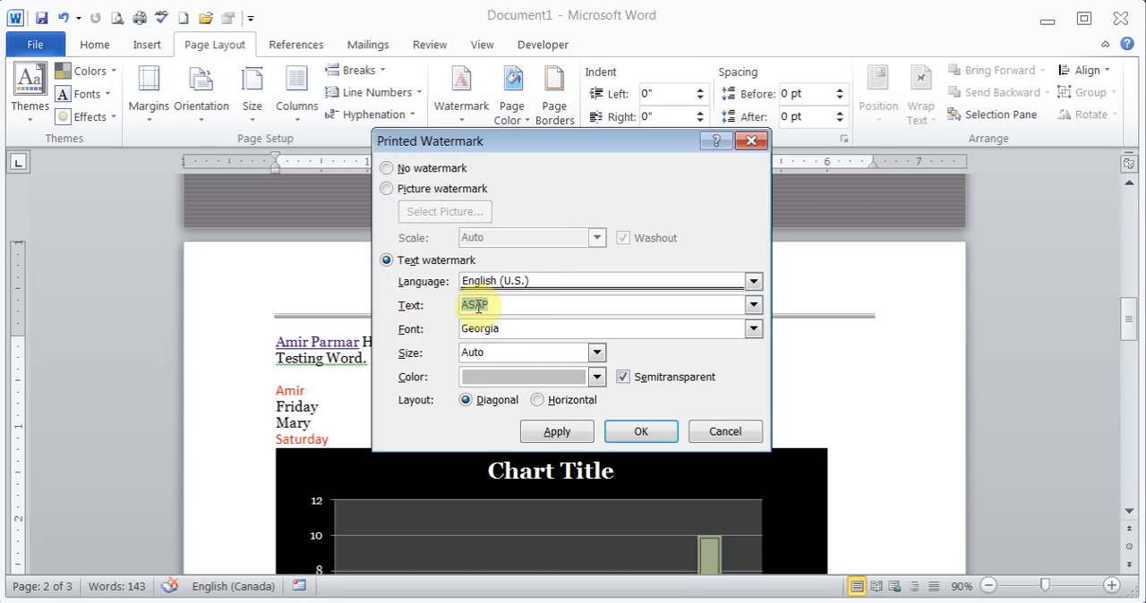
click(387, 190)
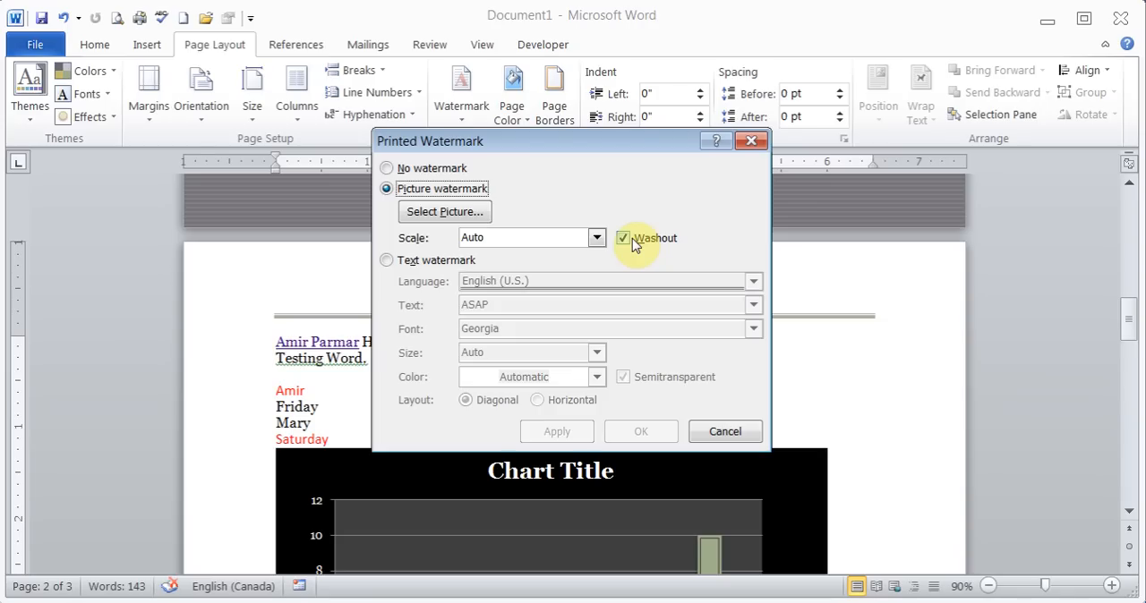
click(732, 432)
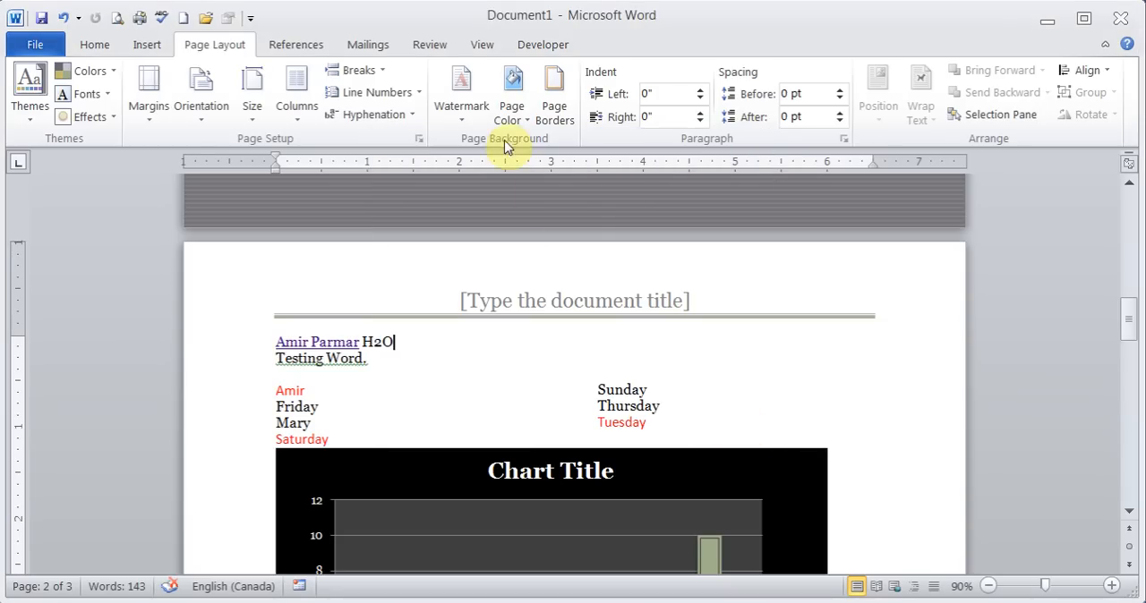
click(512, 94)
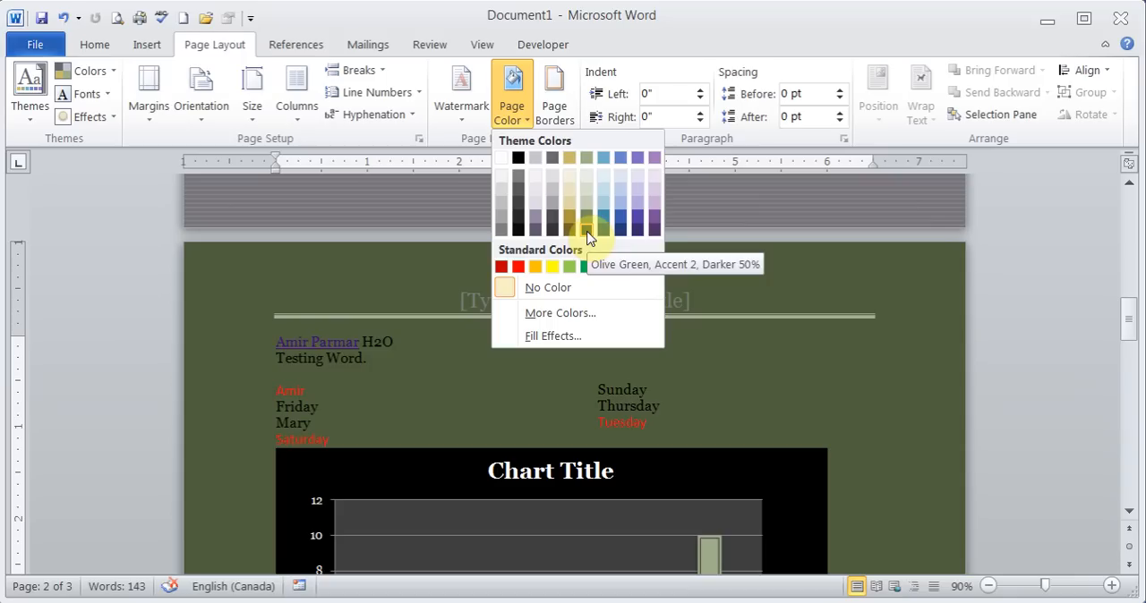
- Add a box page border with a dash-dot-dot line style and 3 pt width to the whole document
click(559, 90)
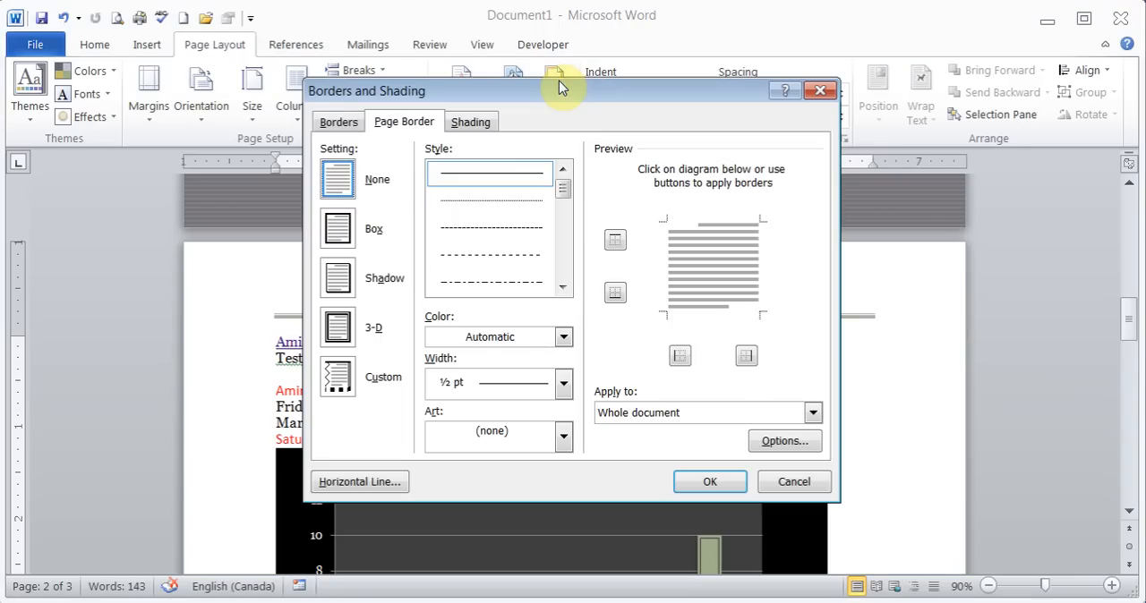
click(338, 228)
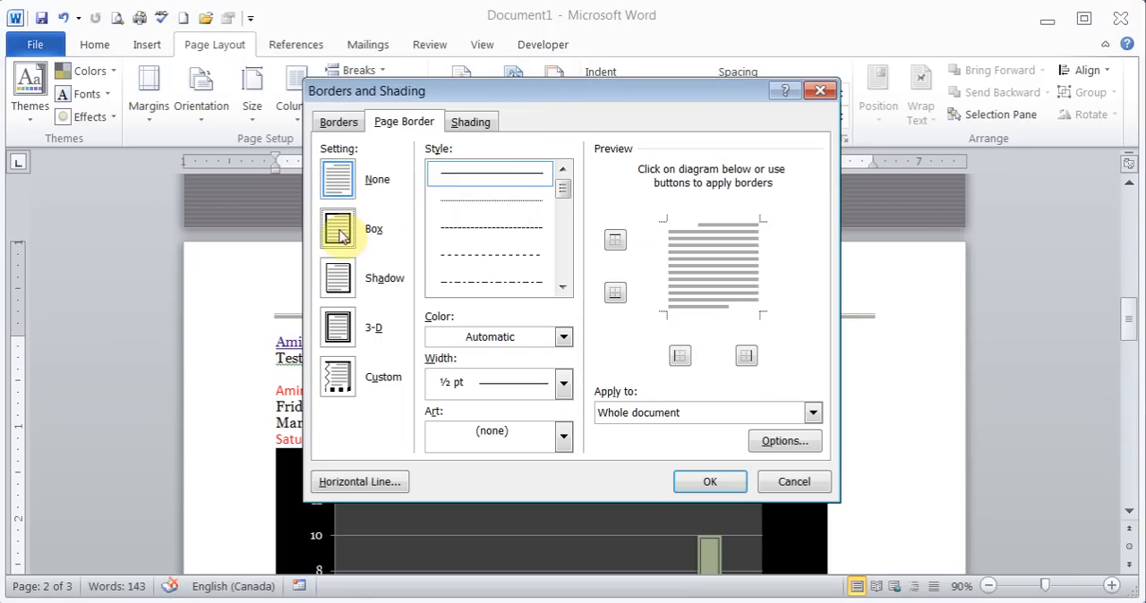
click(562, 287)
click(564, 290)
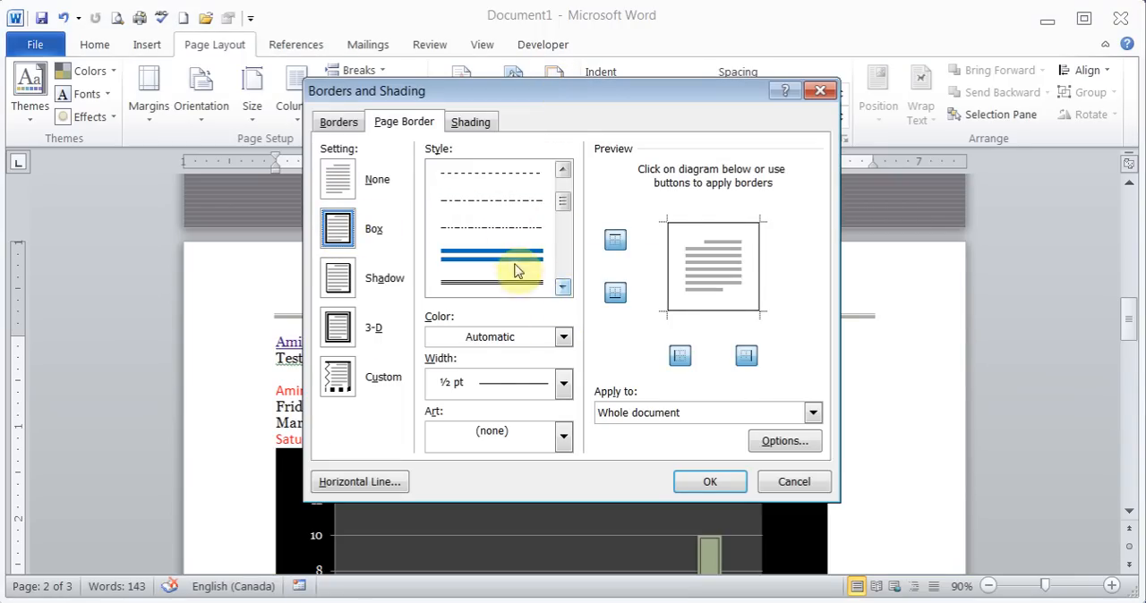
click(504, 231)
click(564, 383)
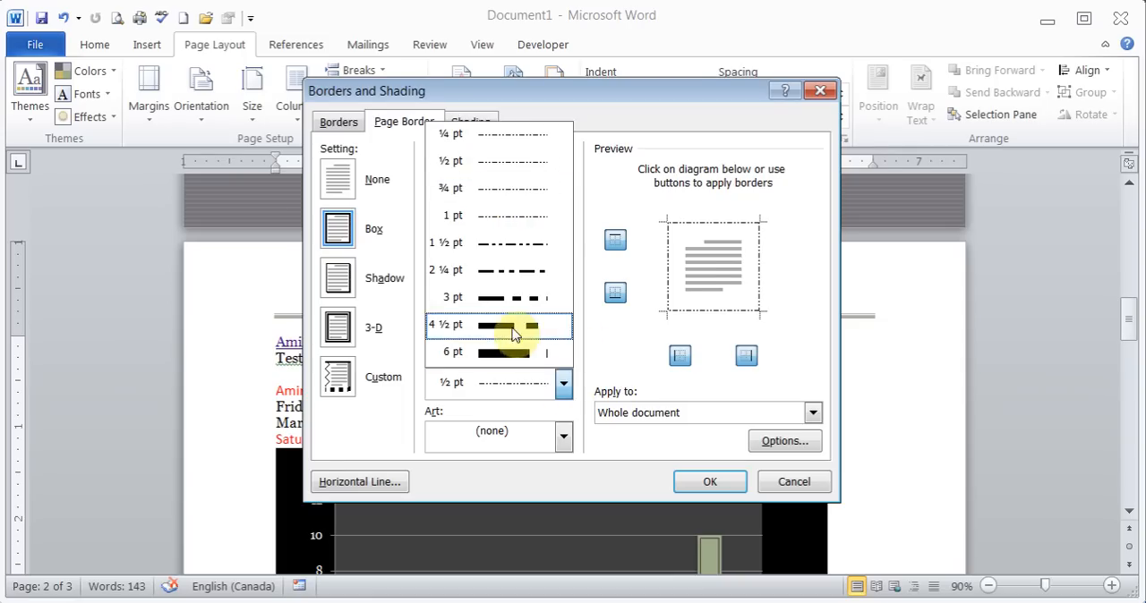
click(508, 301)
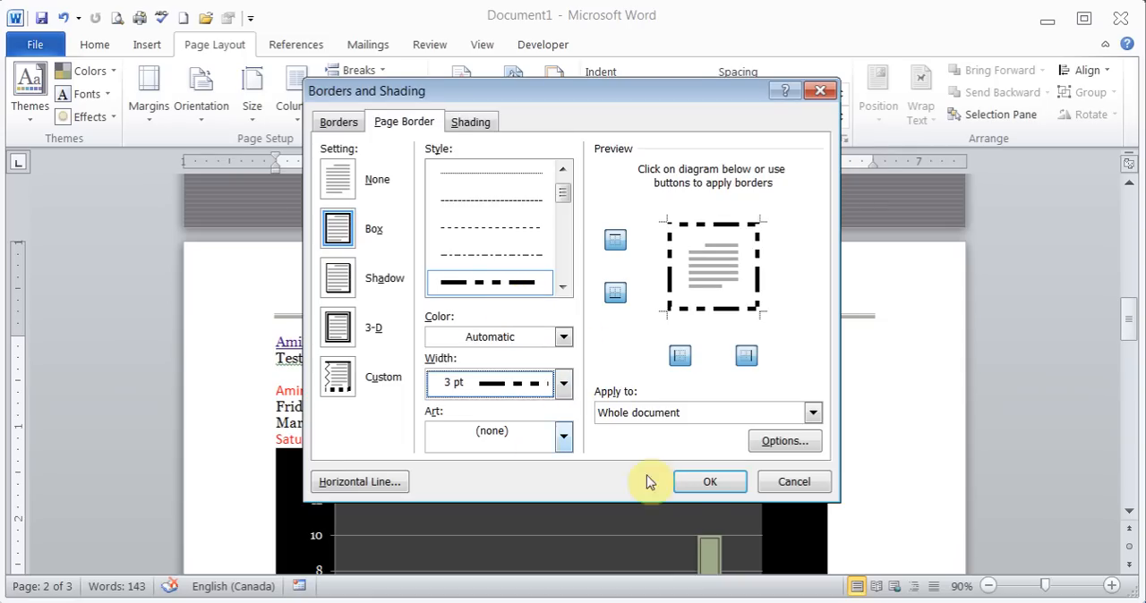
click(683, 482)
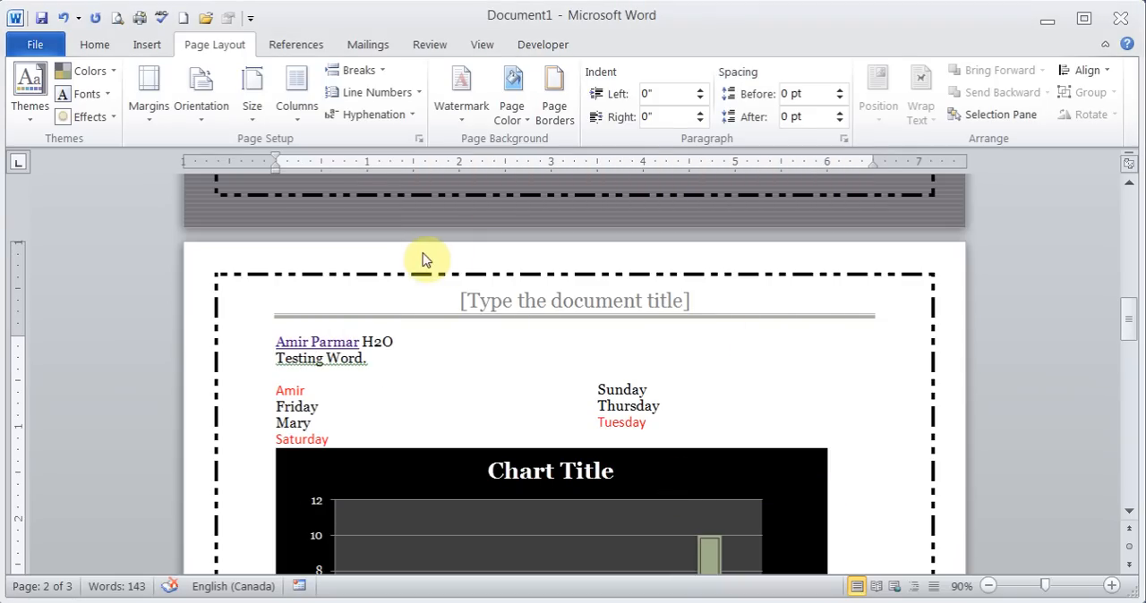
- Replace the dashed page border with the red apple art border on the whole document
click(555, 100)
click(336, 177)
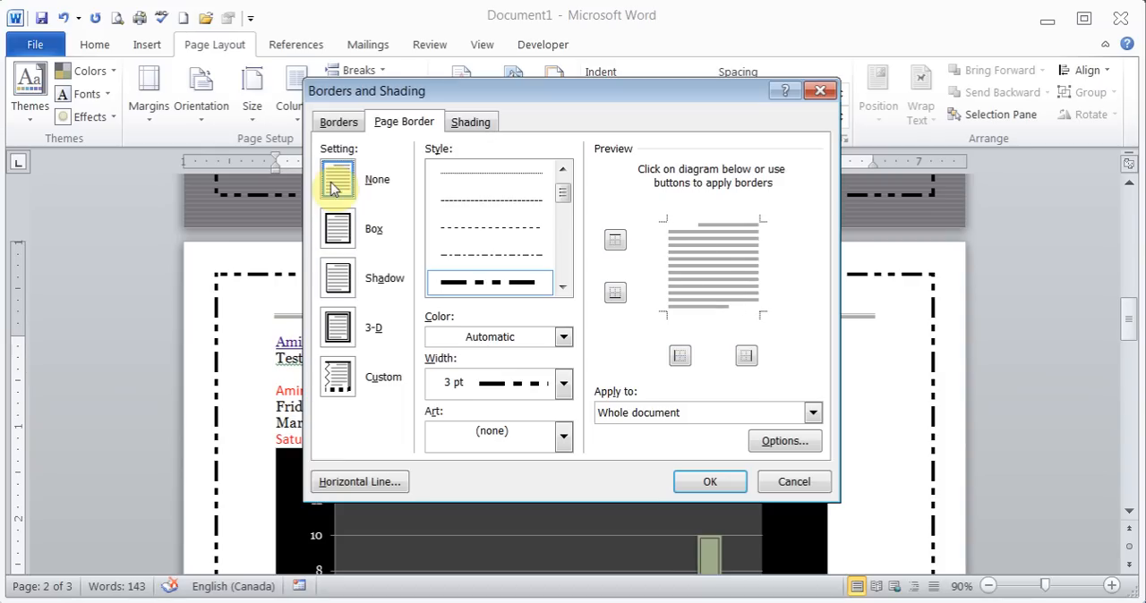
click(563, 437)
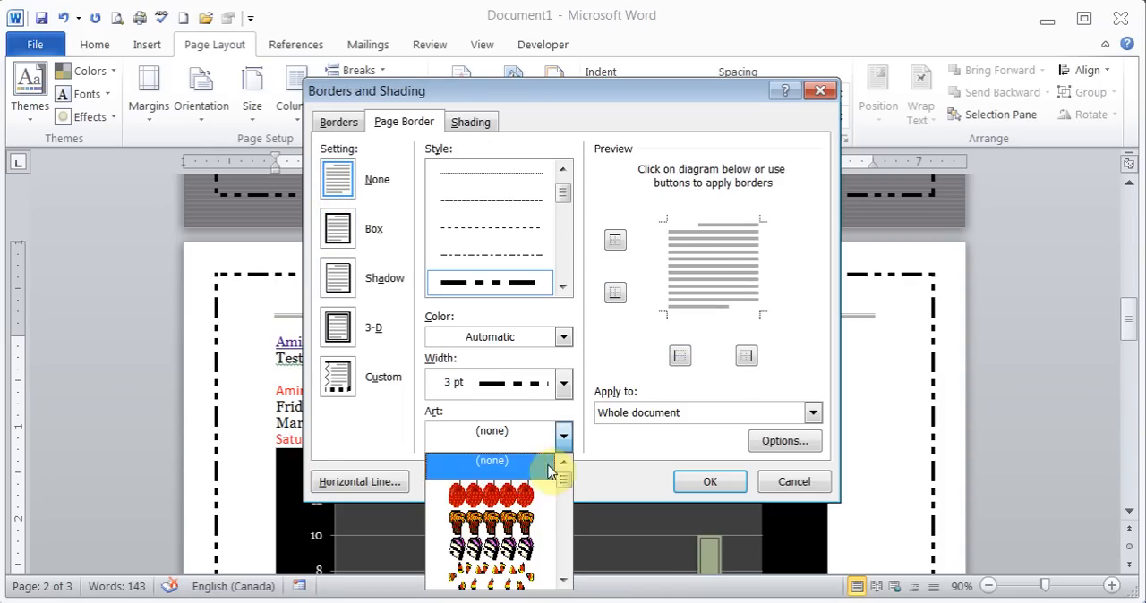
click(530, 506)
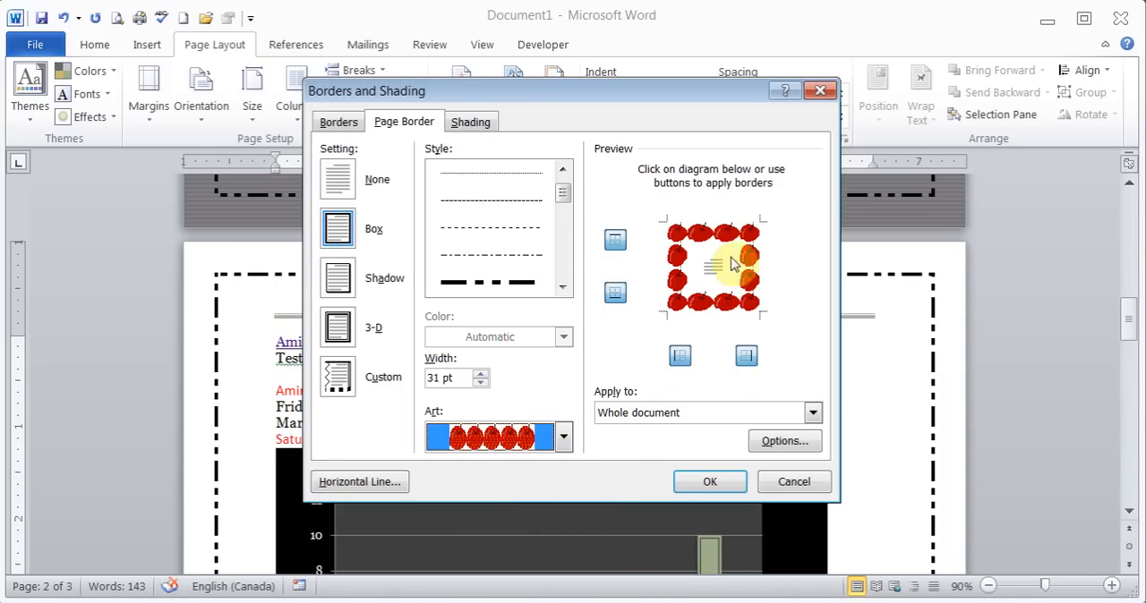
click(710, 484)
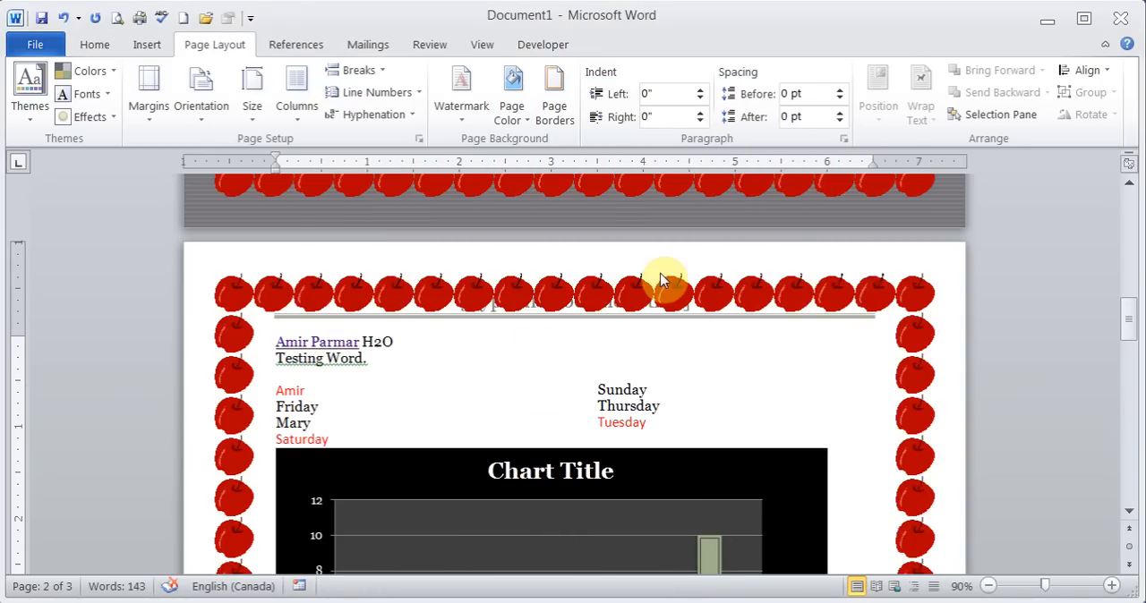
- Check which parts of the document a page border setting can be applied to, and leave the border settings without saving changes
click(556, 99)
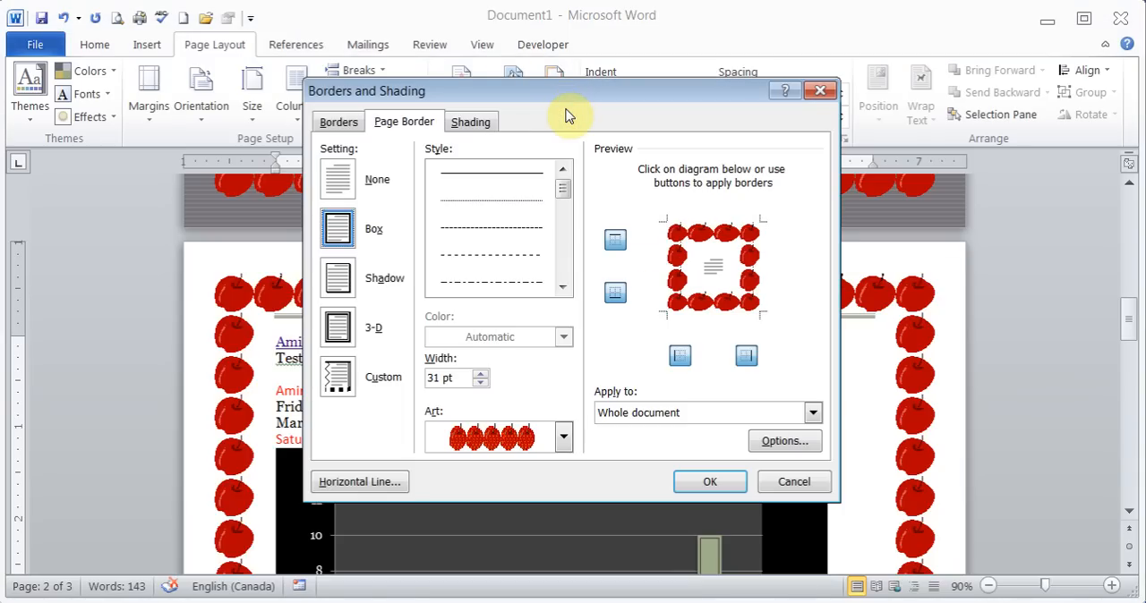
click(340, 176)
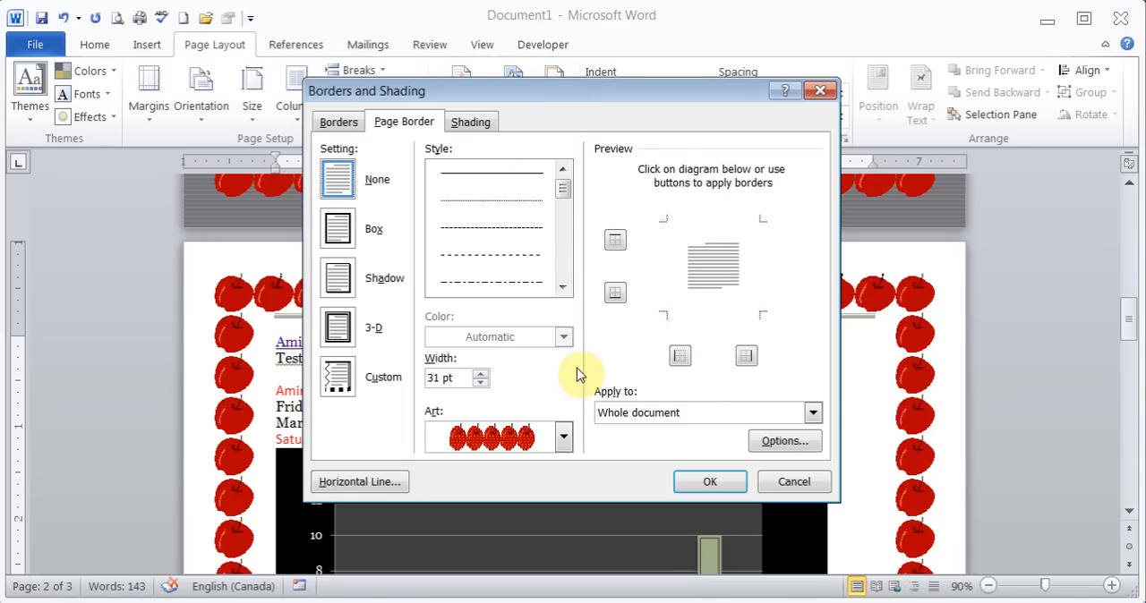
click(812, 413)
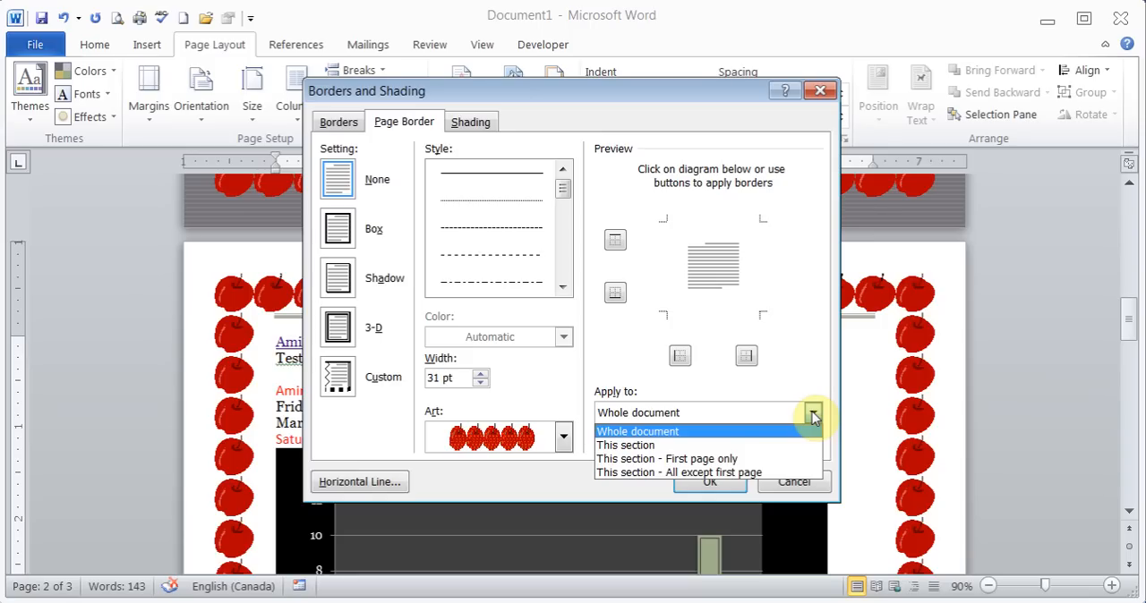
click(812, 413)
click(795, 482)
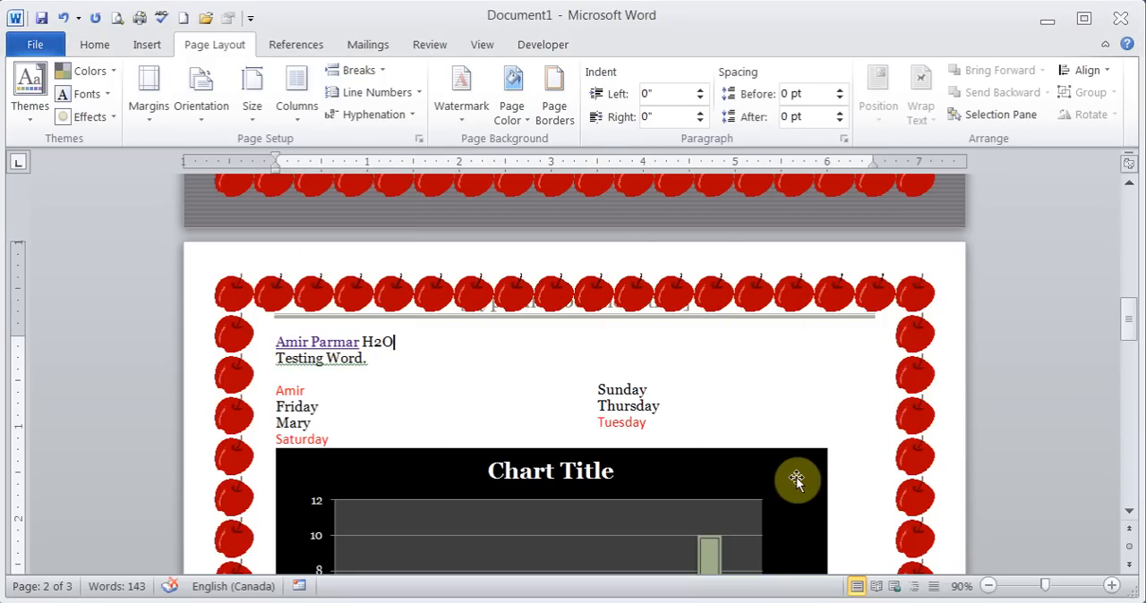
- Remove the apple page border from the whole document by choosing the None setting
click(548, 99)
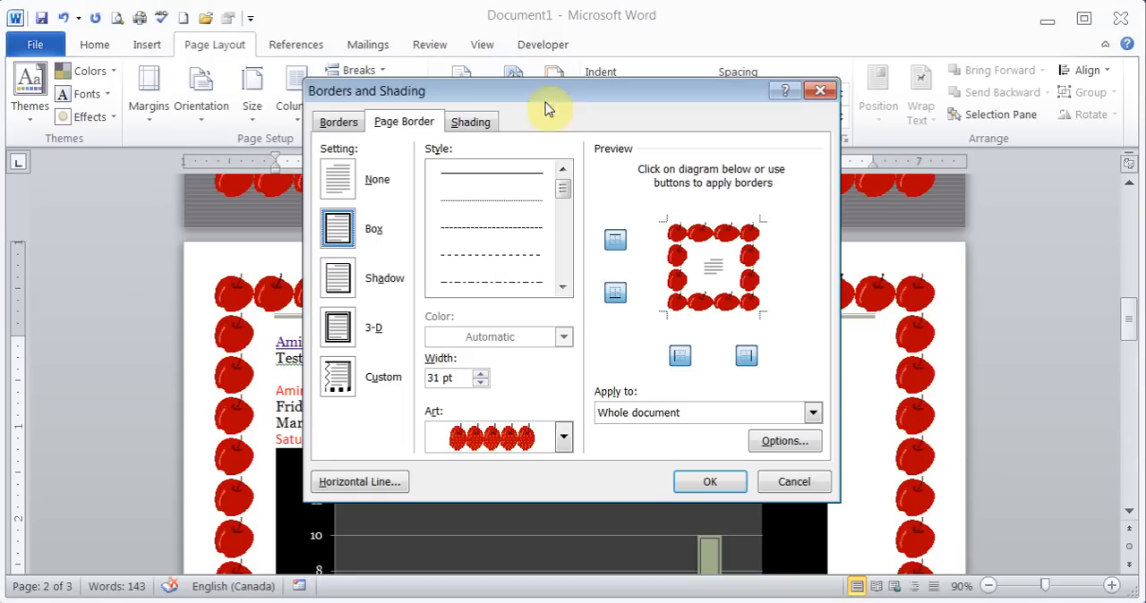
click(350, 184)
click(710, 481)
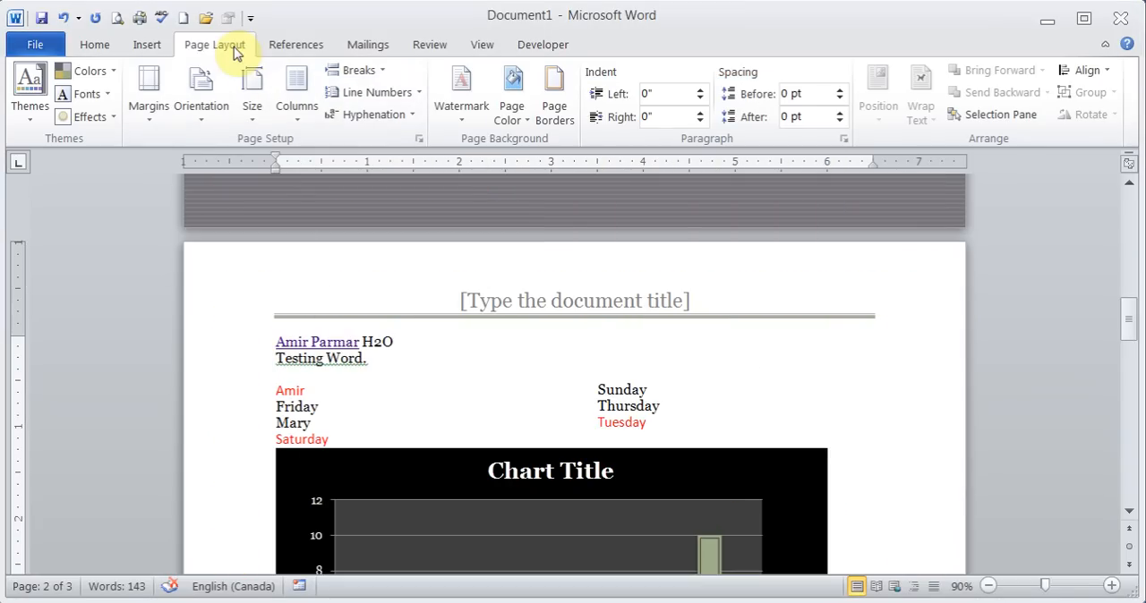
- Bring up the commands for table of contents, footnotes, citations and captions
click(296, 46)
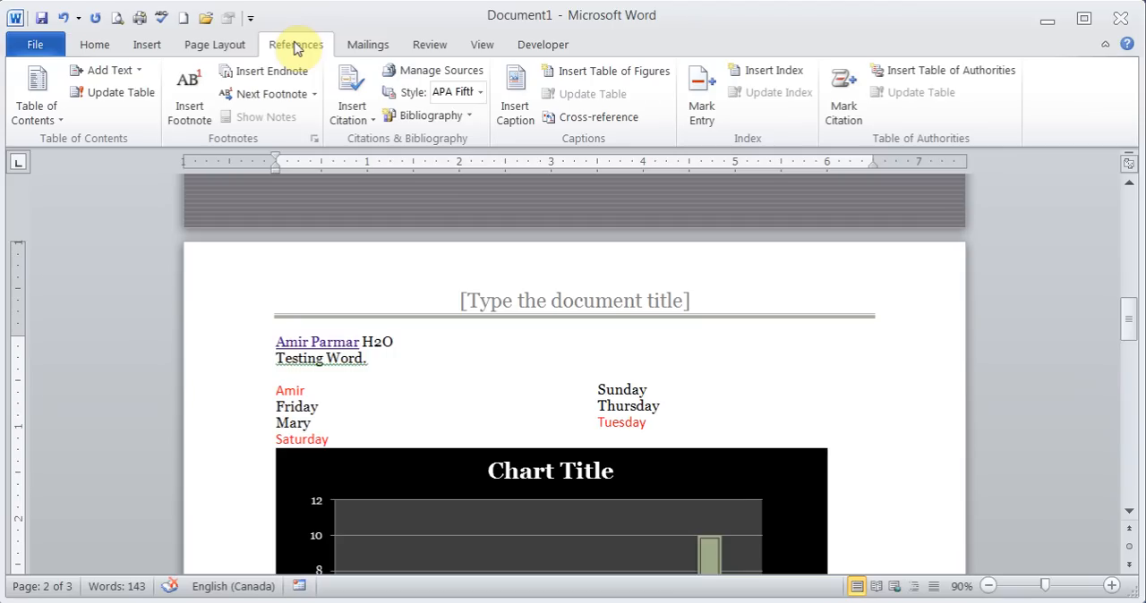
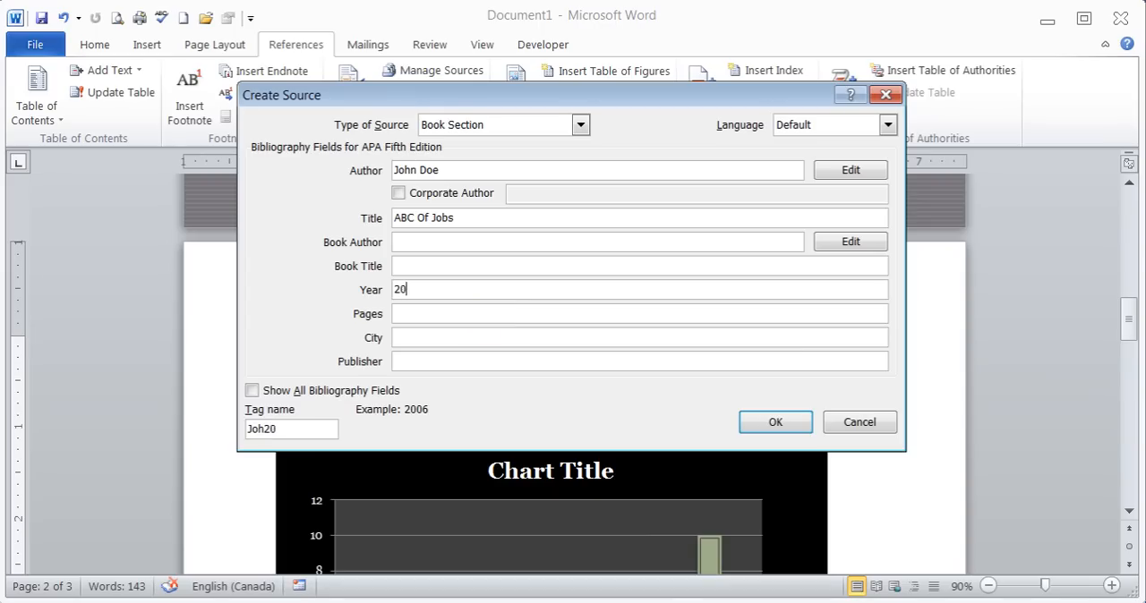
- Complete the book section source with year 2006 and publisher BN, and insert its citation into the text
key(Tab)
key(Tab)
key(Tab)
text(BN)
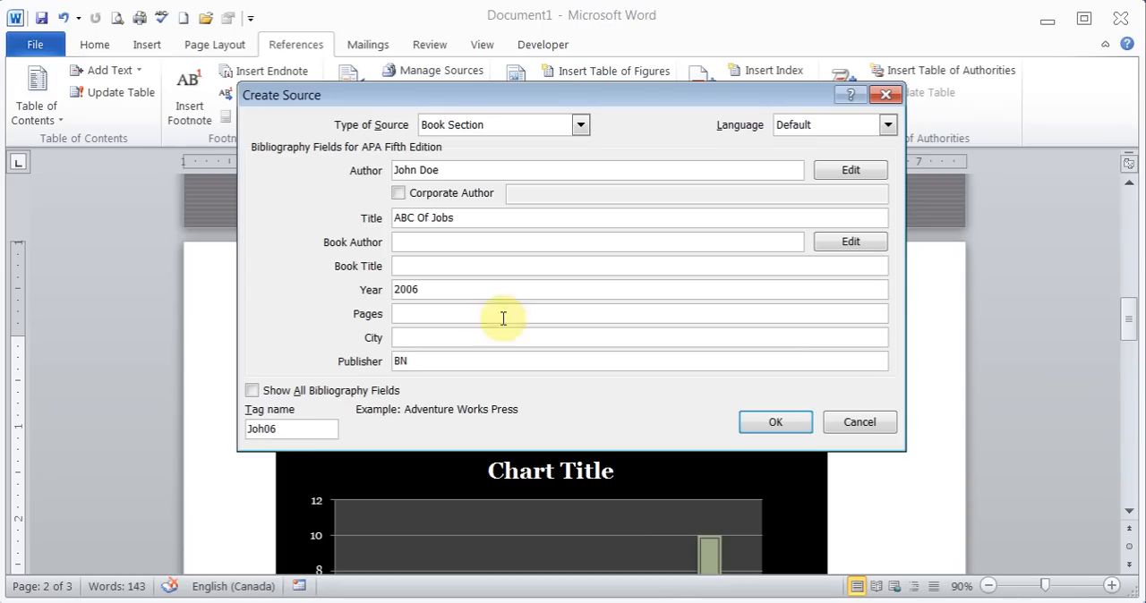
click(775, 422)
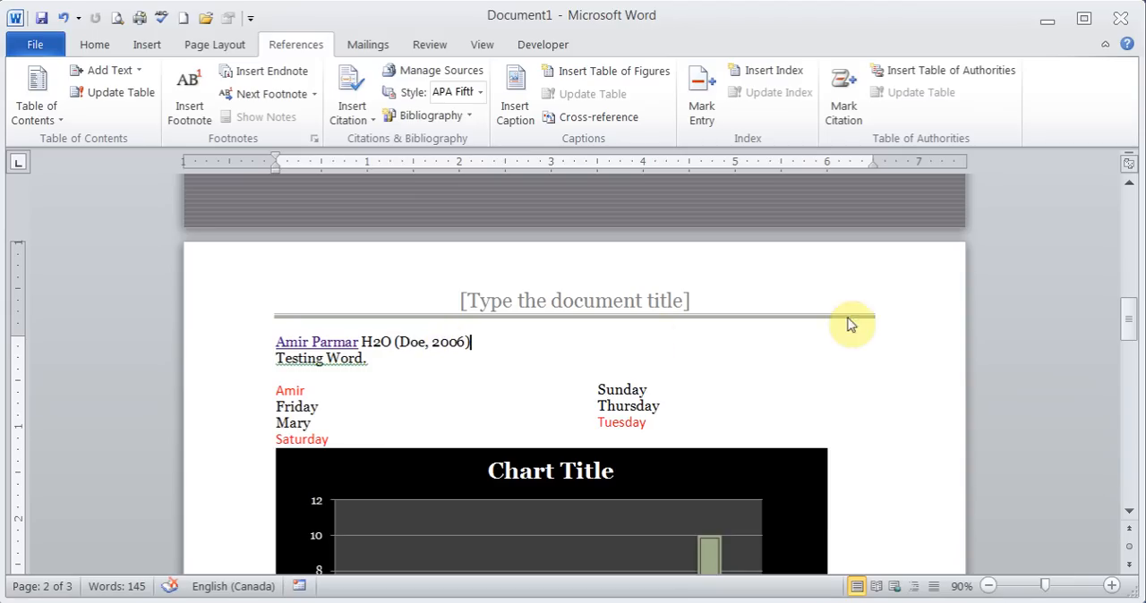
- Insert a Works Cited list below the table on the last page and select its block to check the update option
drag(1131, 320, 1133, 466)
click(602, 381)
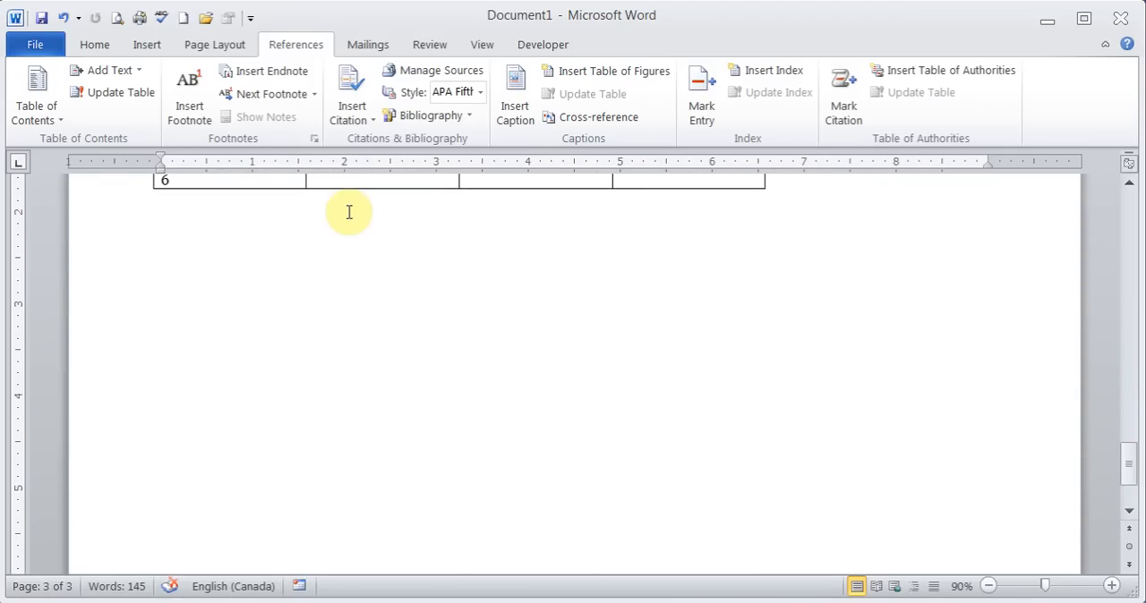
click(468, 122)
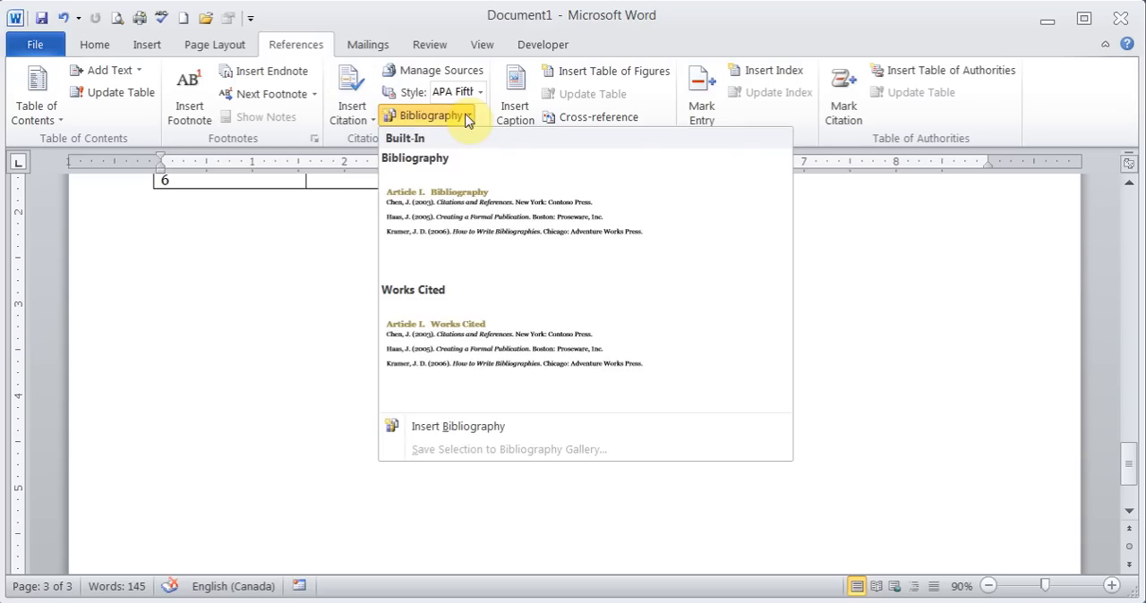
click(471, 333)
click(256, 367)
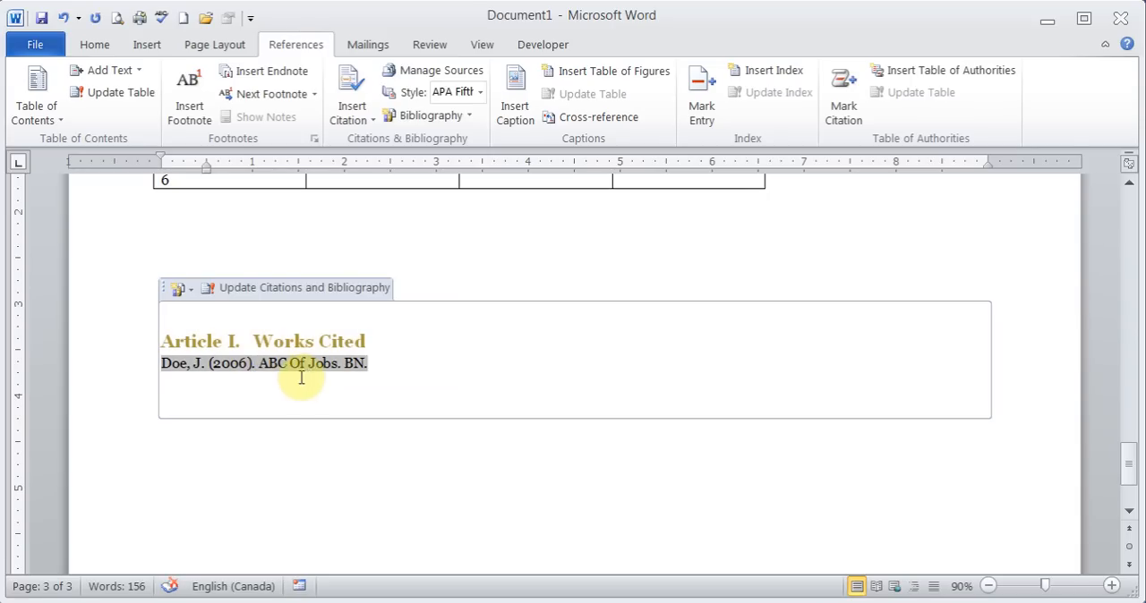
click(288, 446)
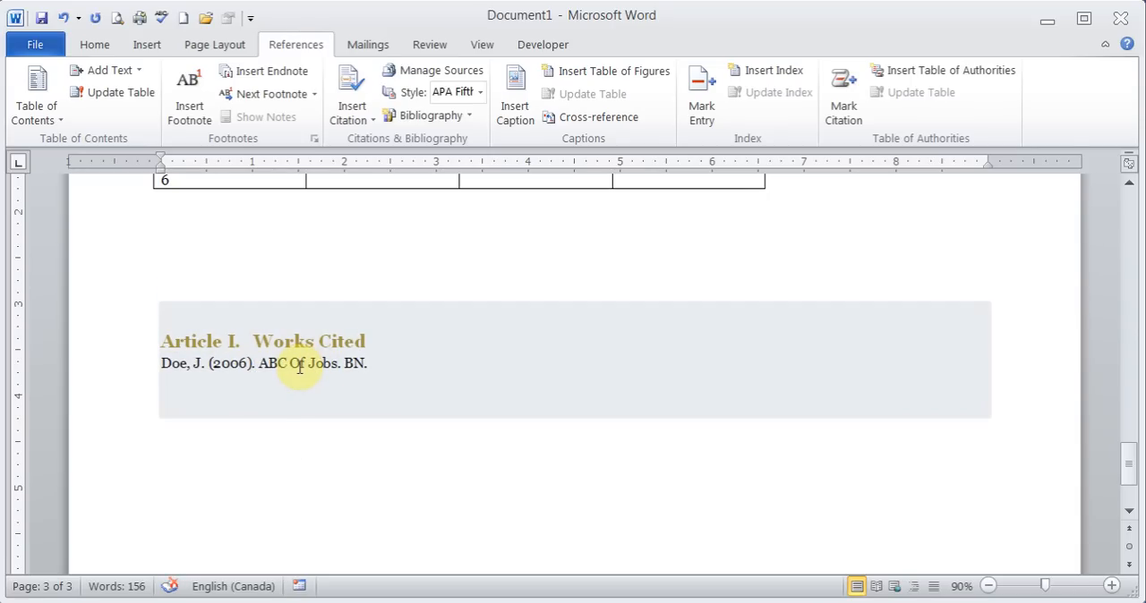
click(427, 335)
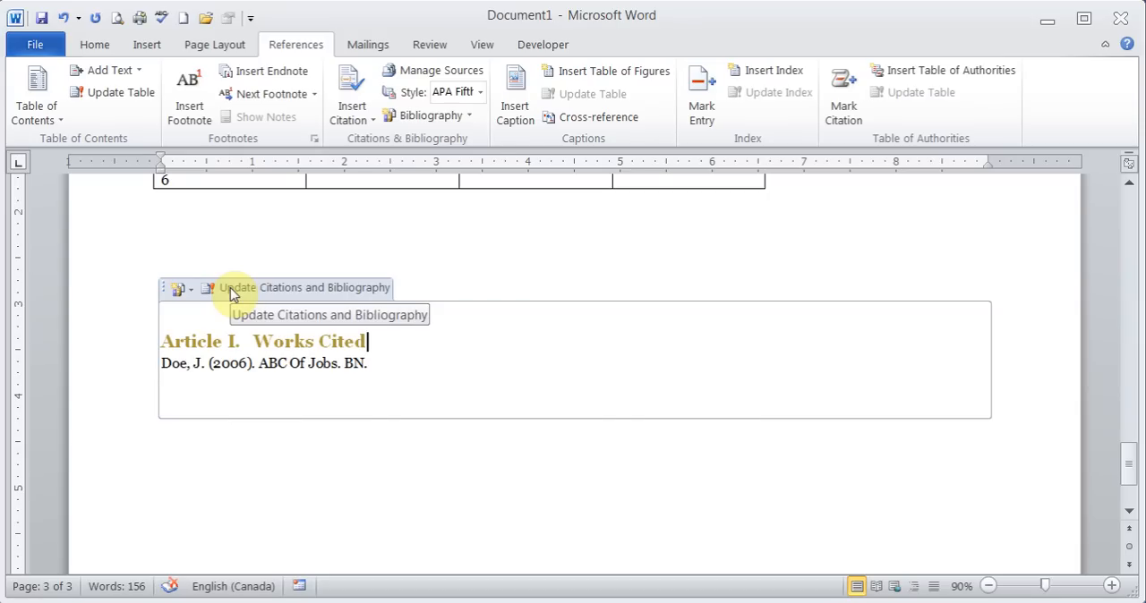
click(336, 449)
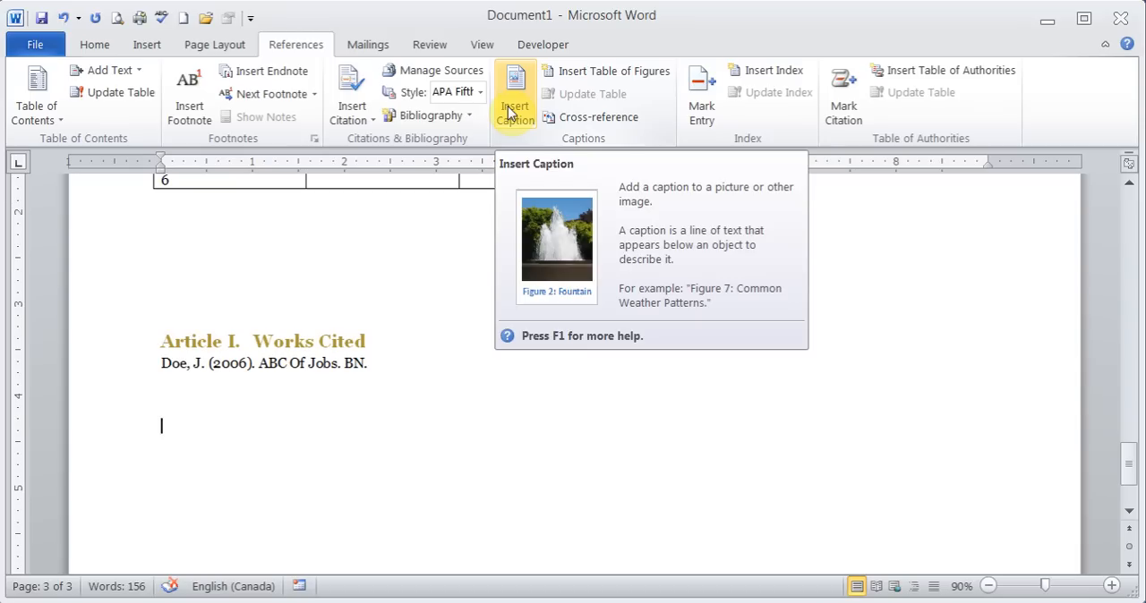
- Review the envelope address fields and the envelope size and font options, leaving them without changes
click(380, 45)
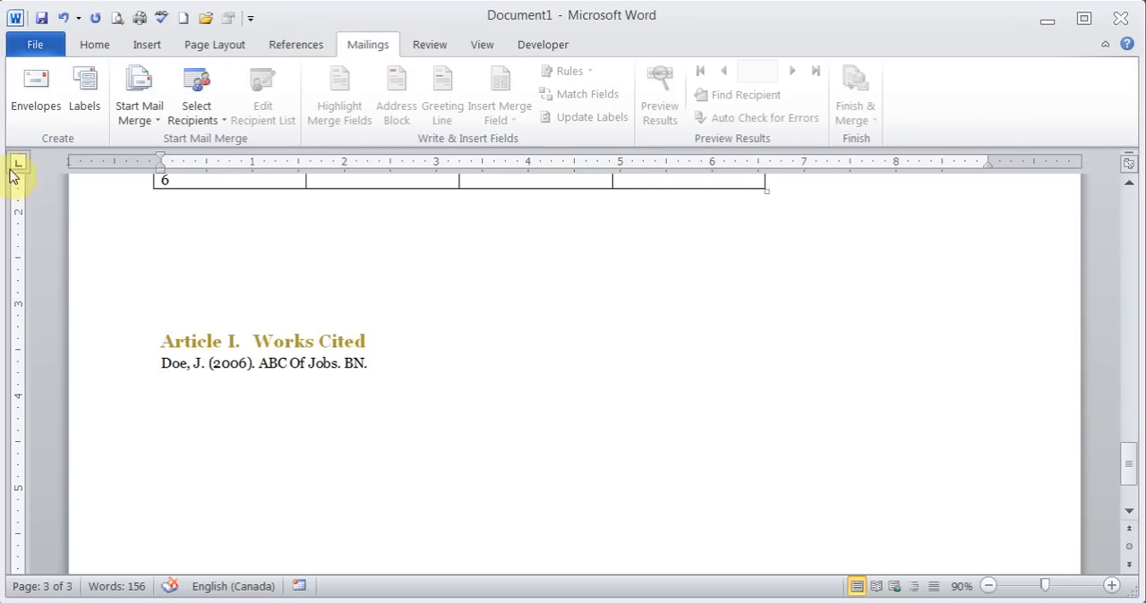
click(40, 104)
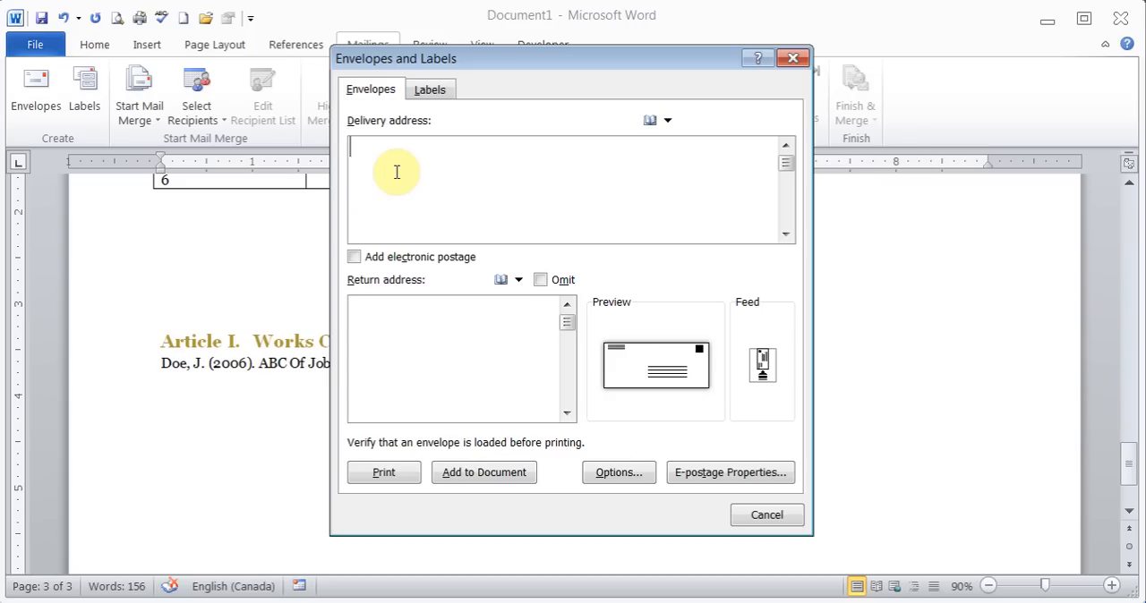
click(624, 481)
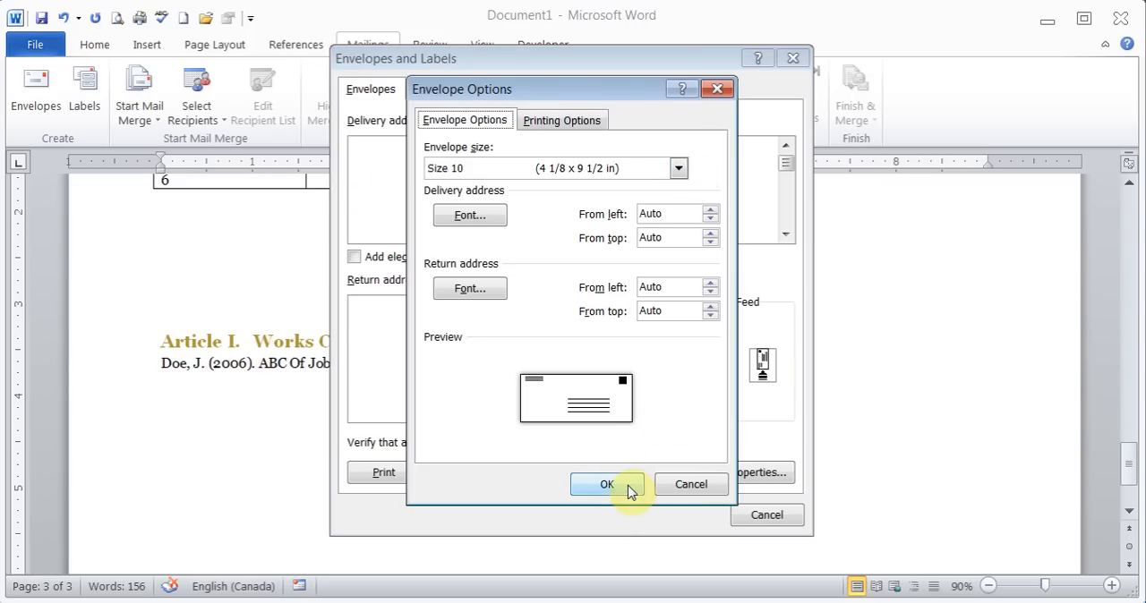
click(683, 489)
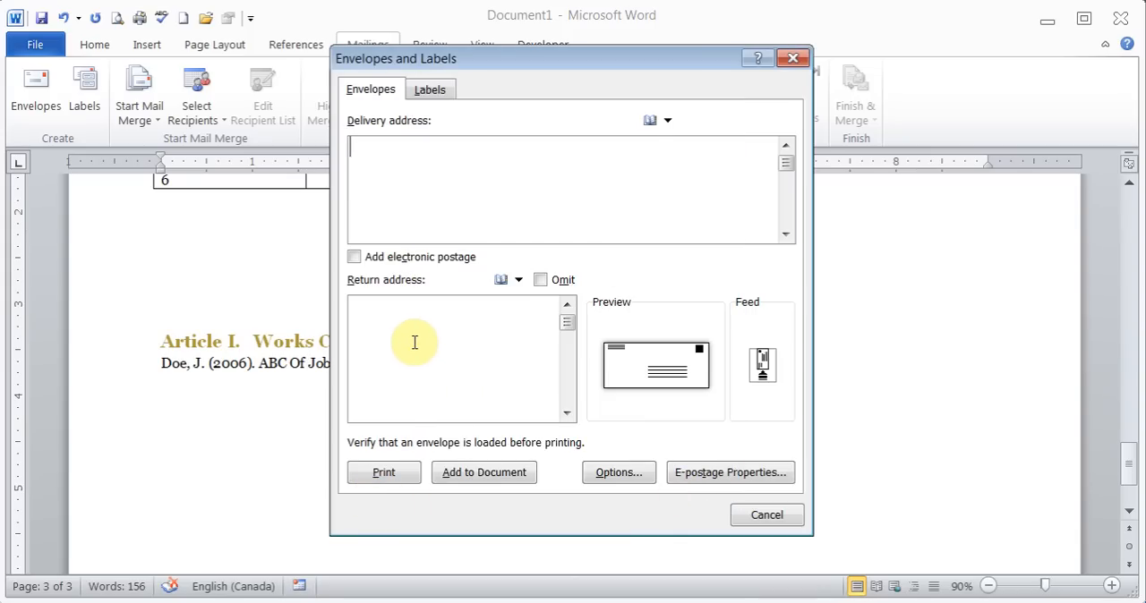
click(775, 519)
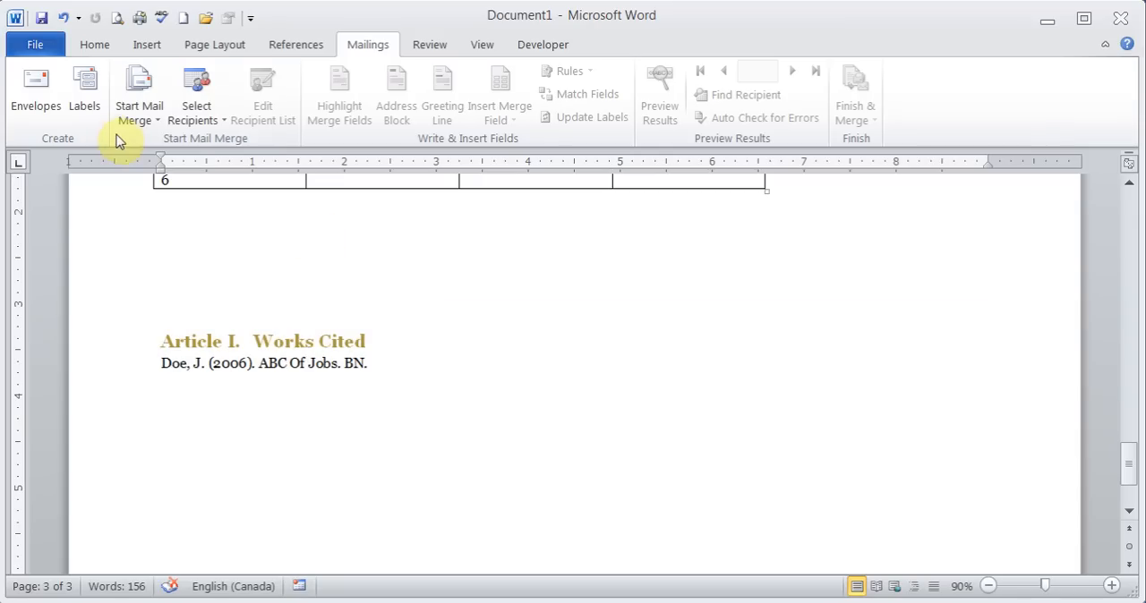
- Set the label type to Office Depot product 915-922 Business Cards – Inkjet – White
click(94, 85)
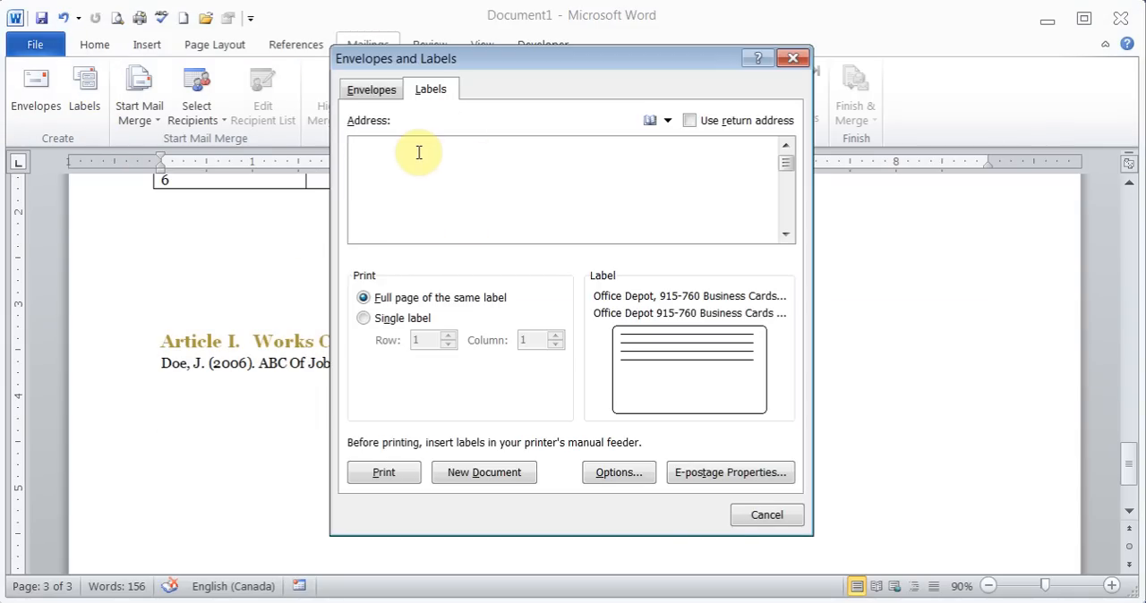
click(607, 479)
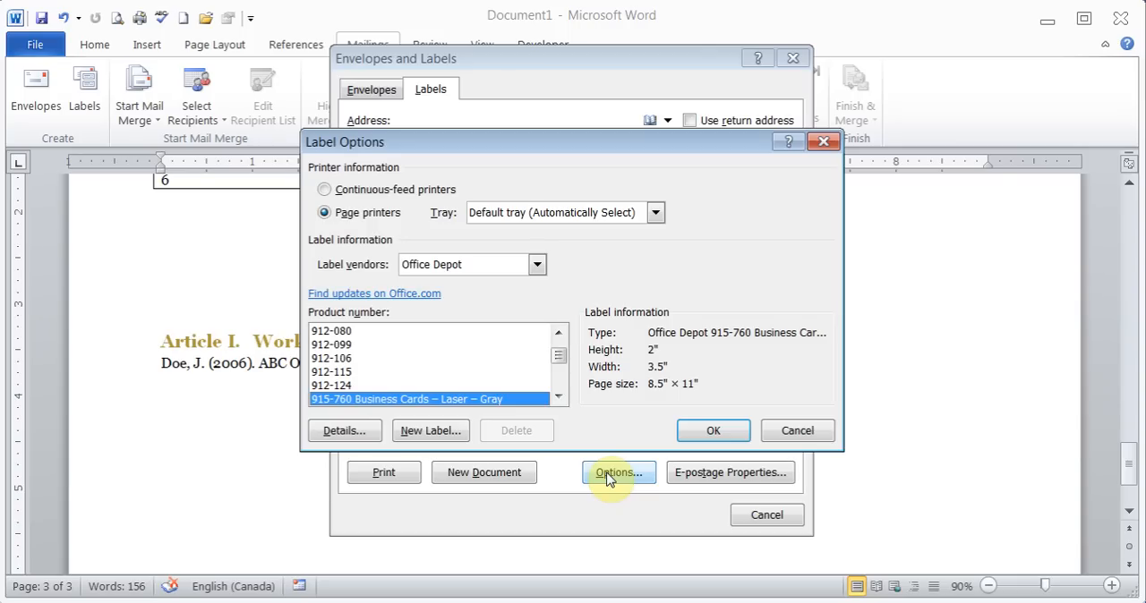
click(558, 399)
click(559, 399)
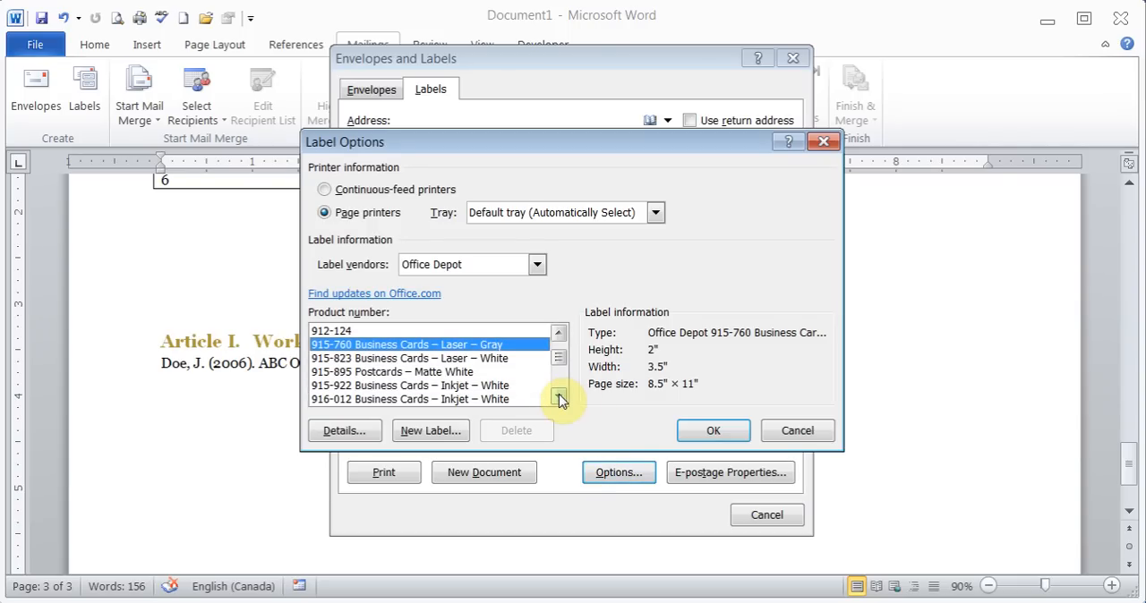
click(558, 400)
click(559, 399)
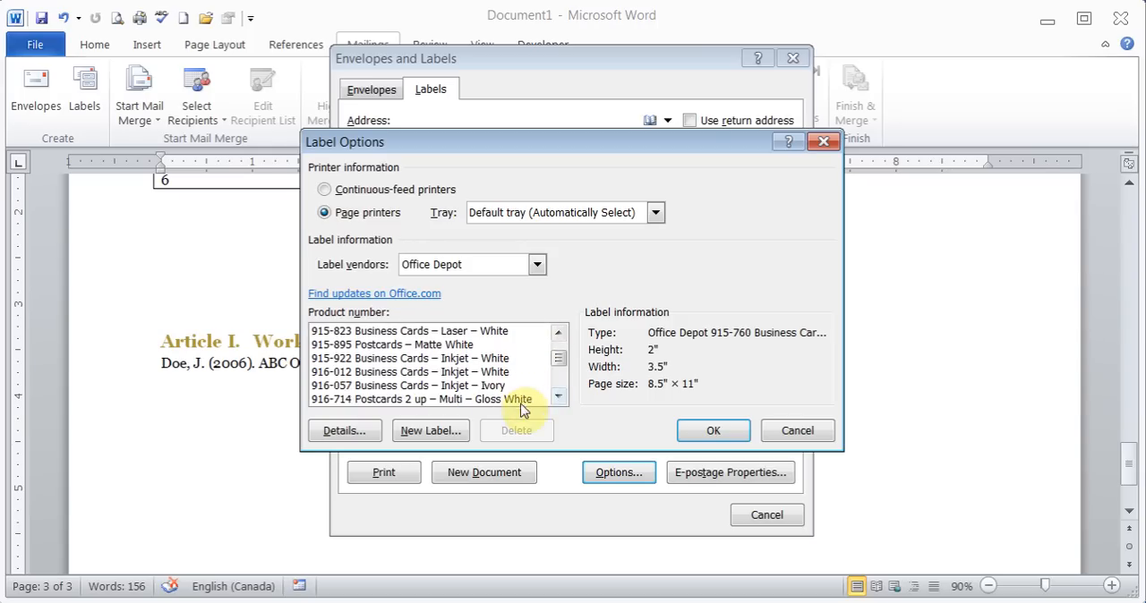
click(483, 359)
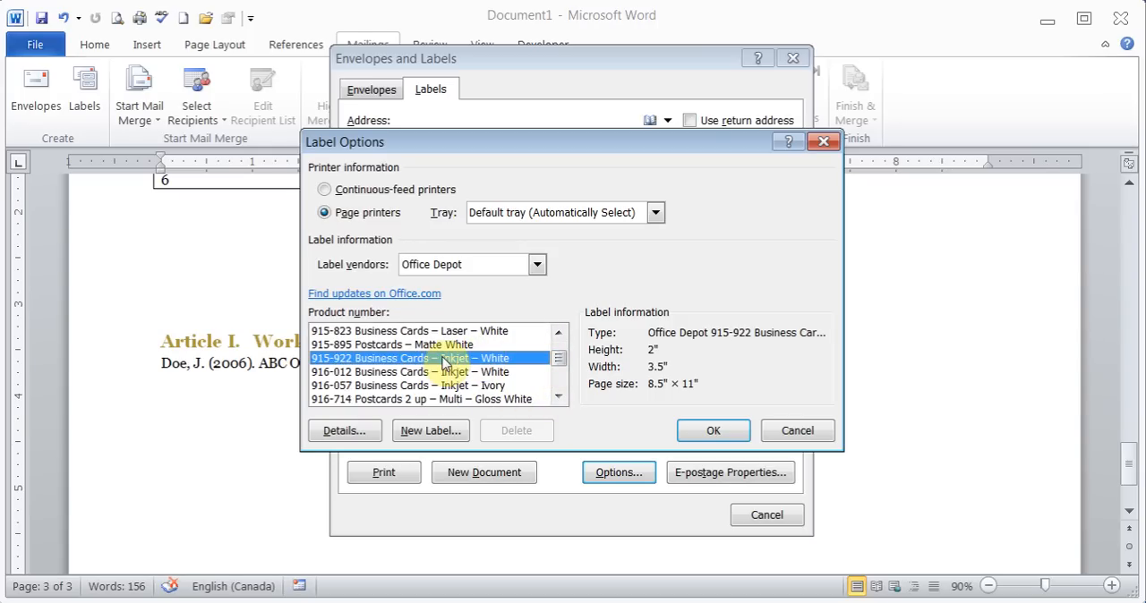
click(710, 430)
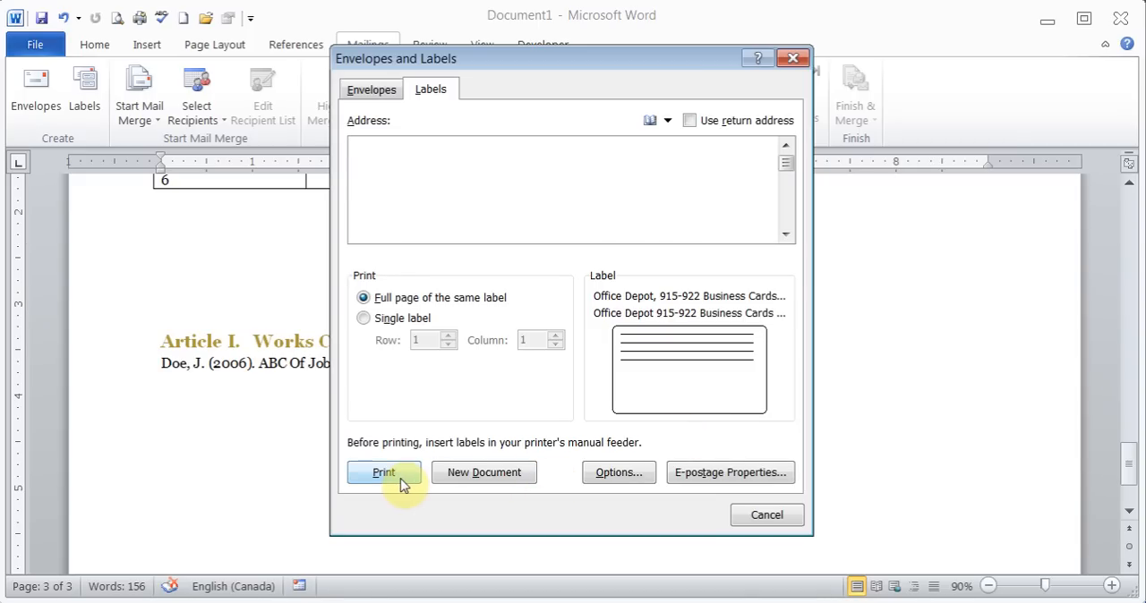
- Generate a new document of blank labels, look over its layout, and close it without saving
click(501, 475)
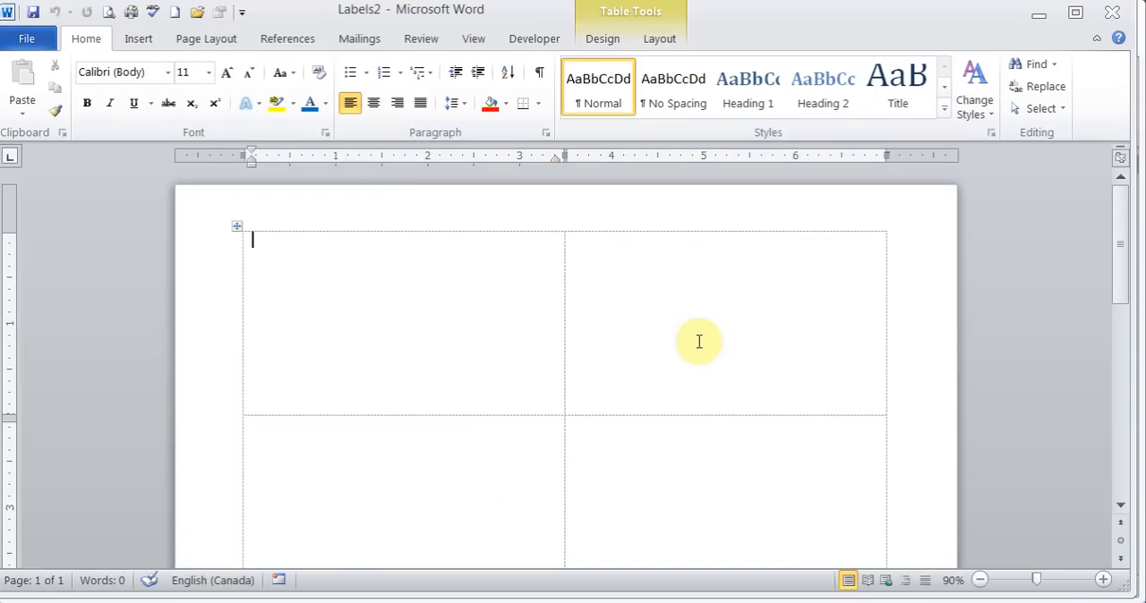
drag(1121, 242, 1105, 220)
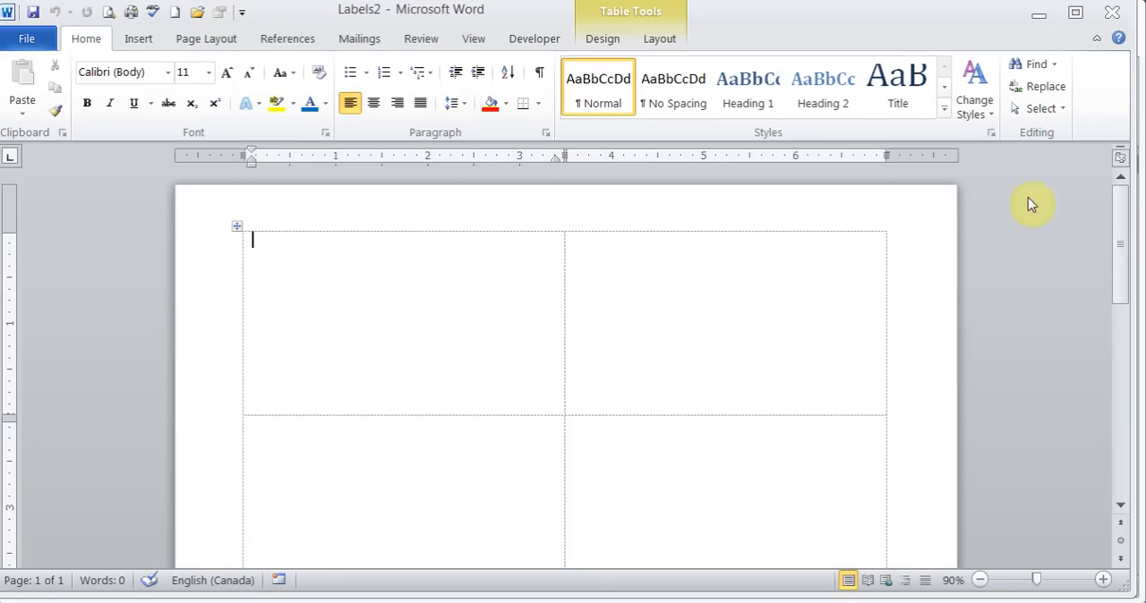
click(1110, 14)
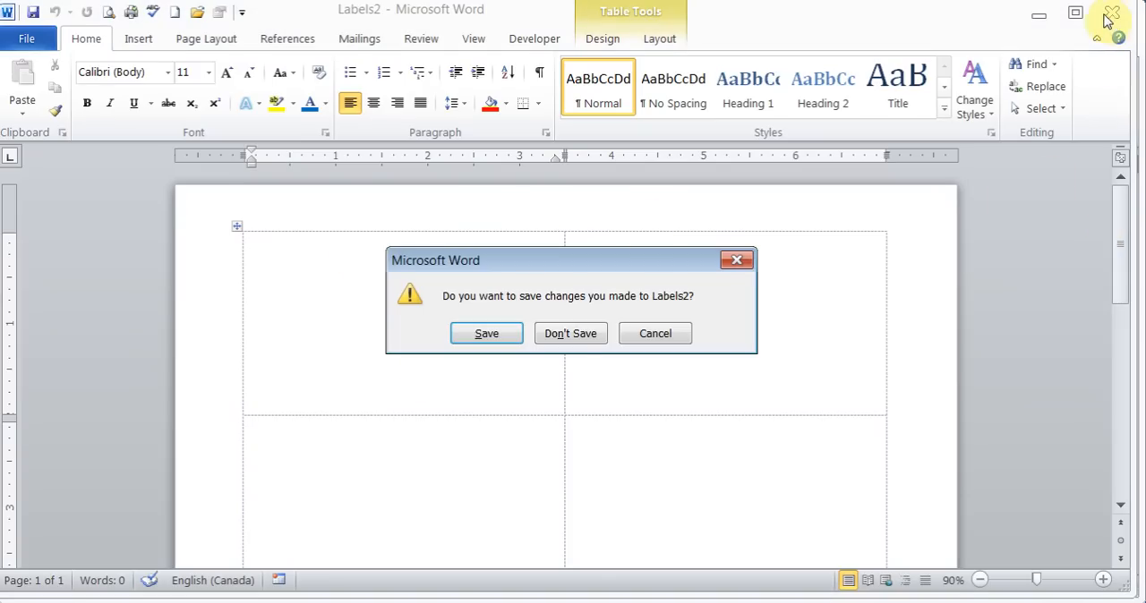
click(562, 333)
click(205, 460)
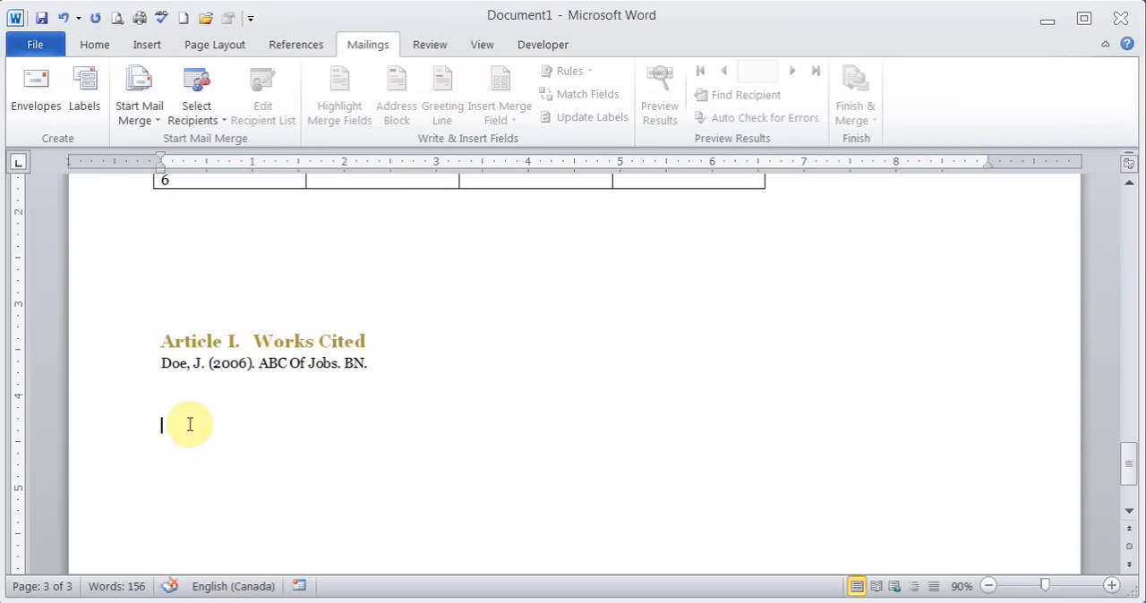
- Enter the recipient's full name, street address and city on separate lines as the label address
click(84, 90)
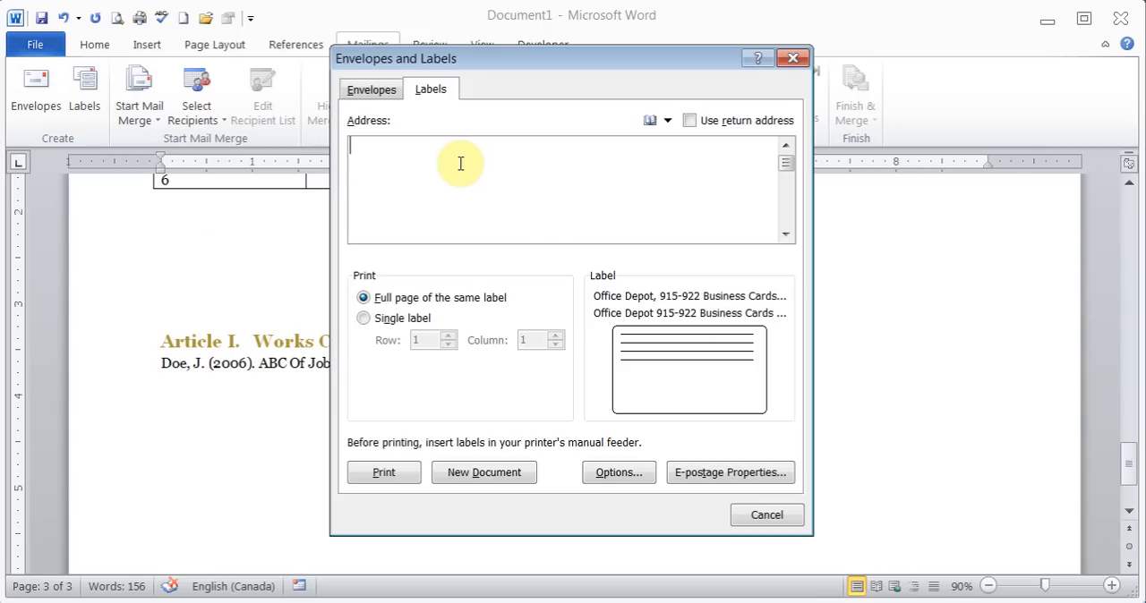
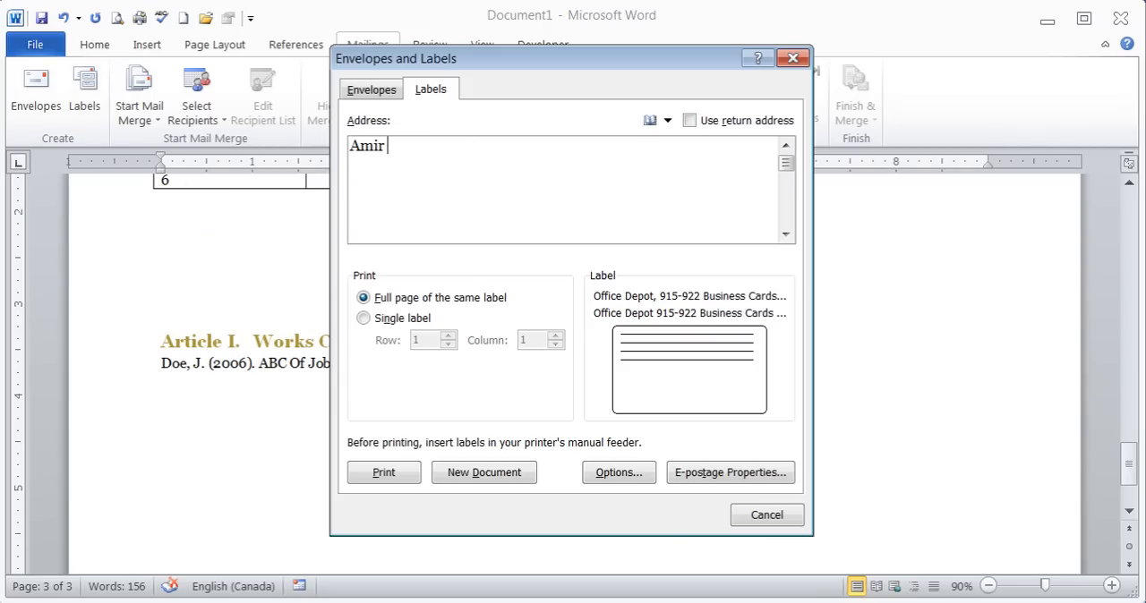
key(Return)
key(Return)
text(Toronto)
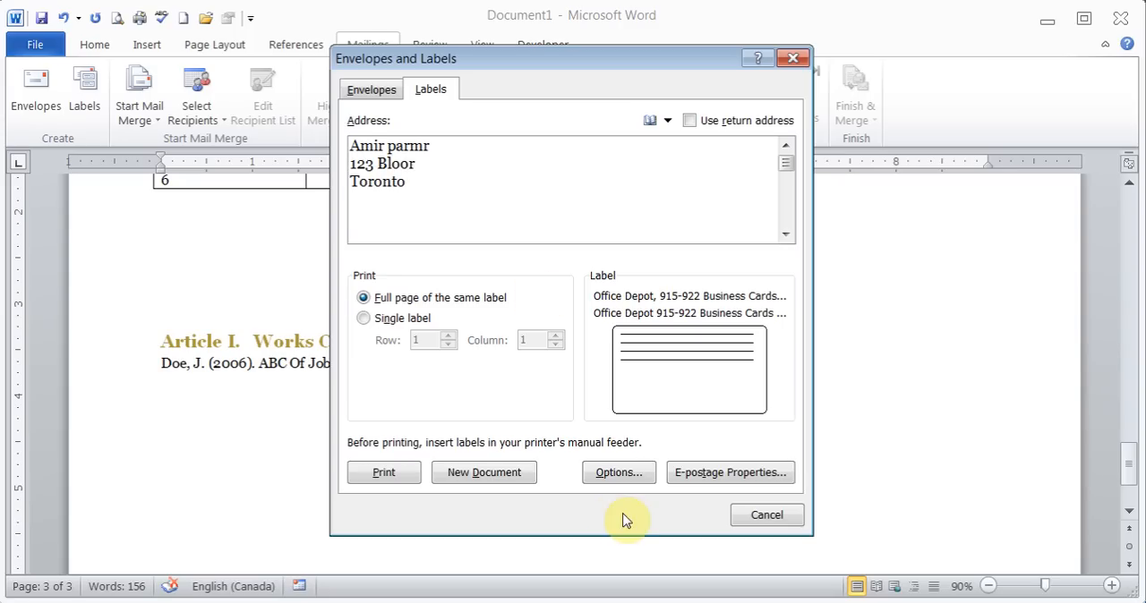
- Generate a full page of the addressed label as a new document and close it without saving
click(525, 474)
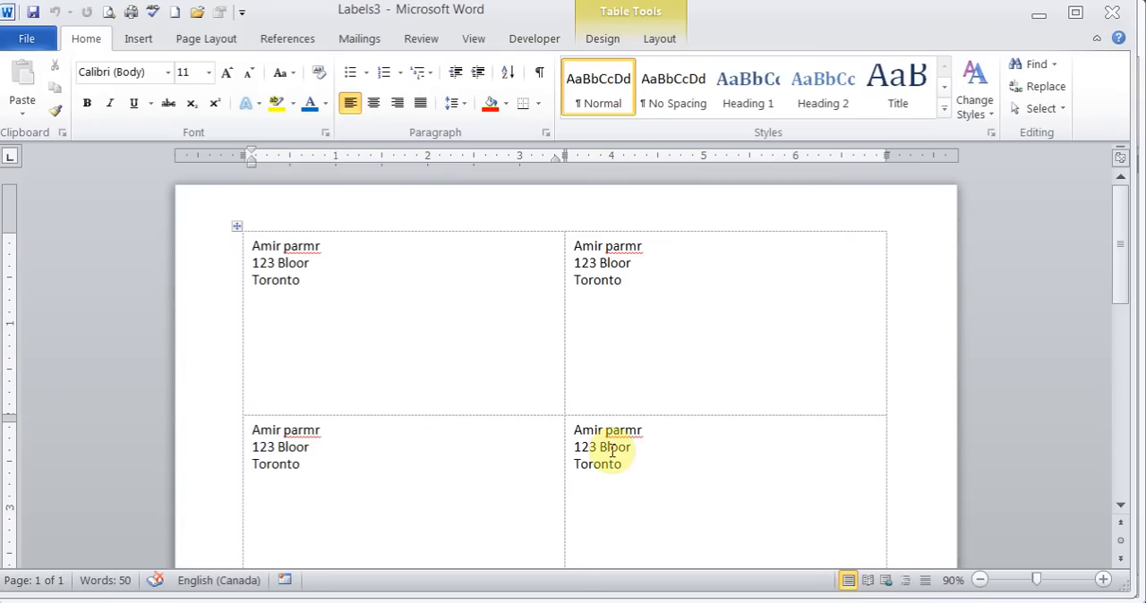
click(1113, 15)
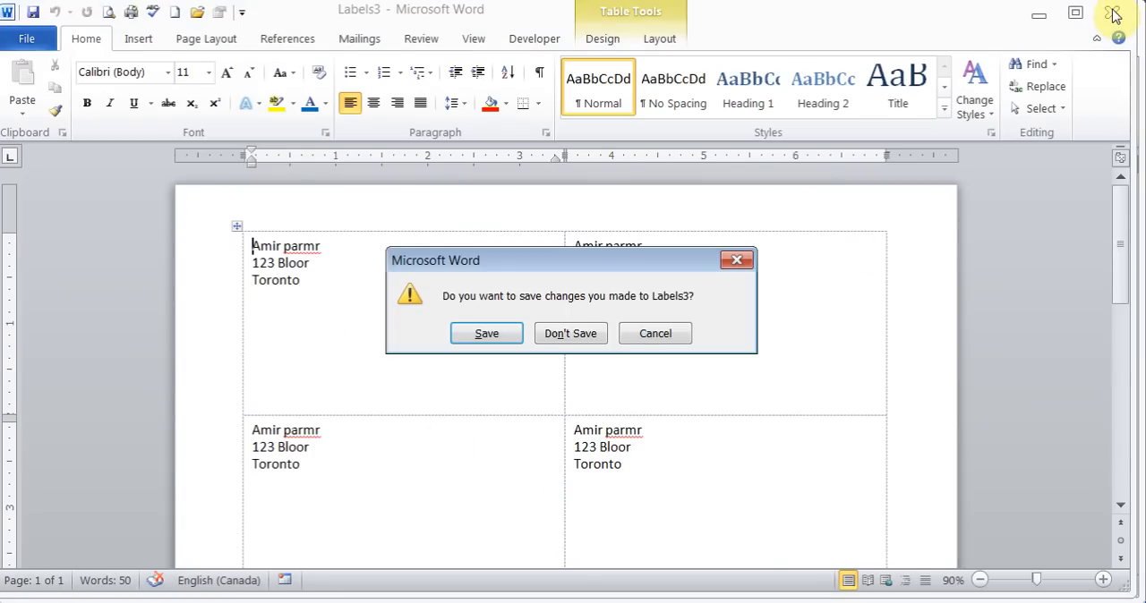
click(583, 333)
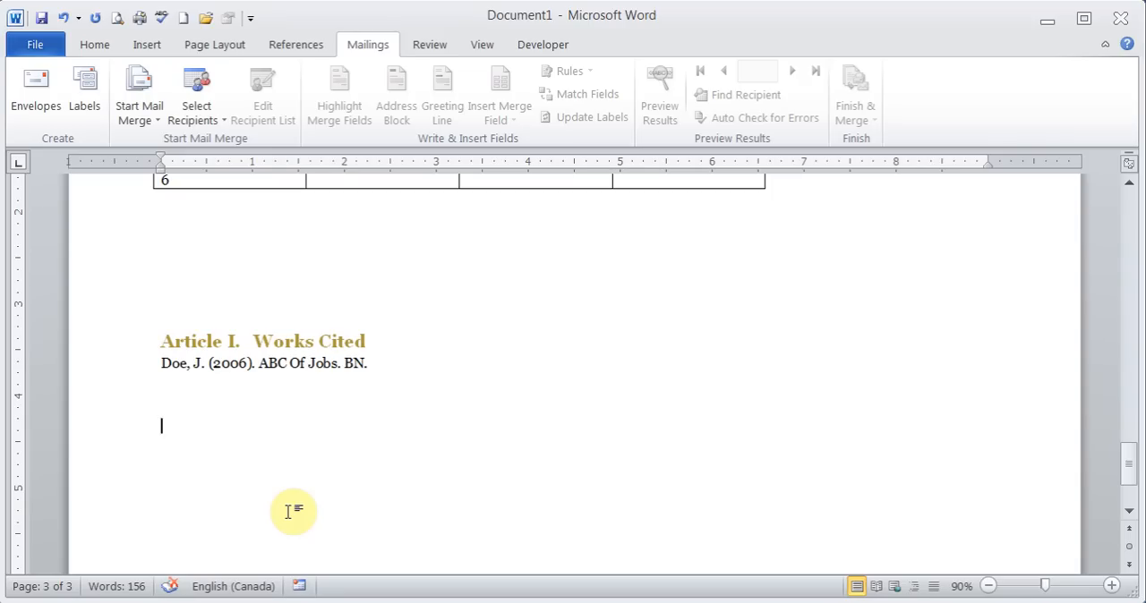
click(144, 119)
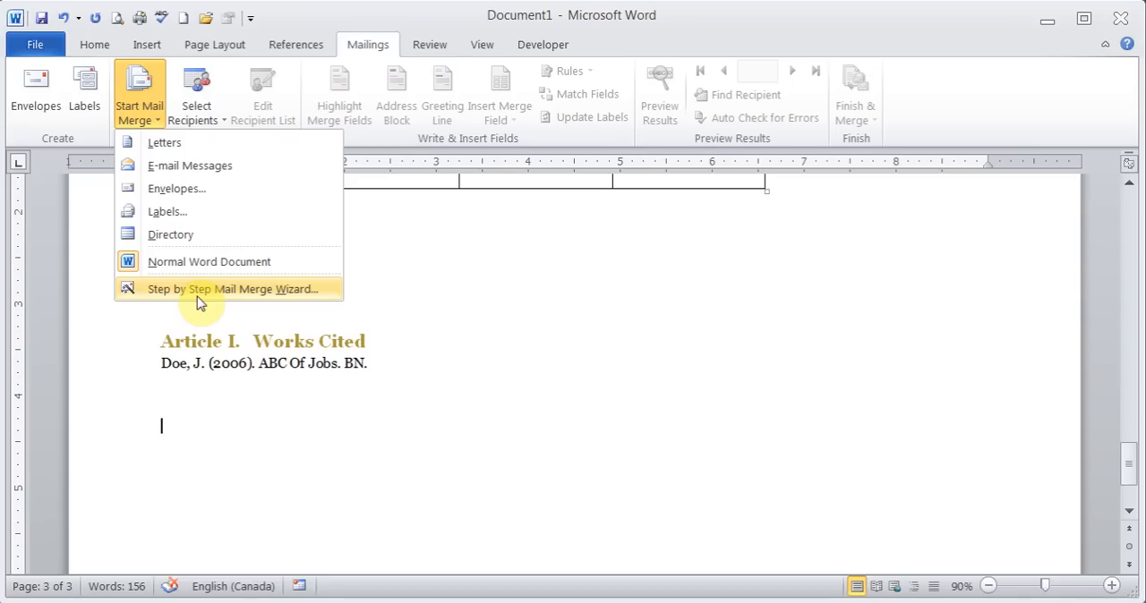
click(188, 422)
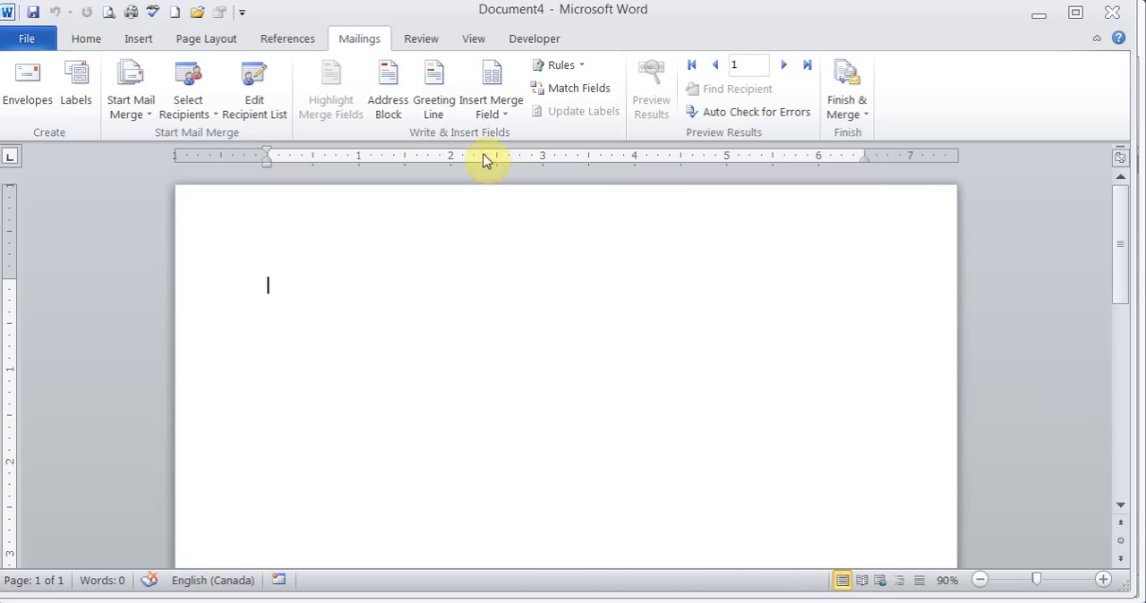
- Insert the First_Name and Last_Name merge fields side by side on the first line, separated by a space, and start a new line
click(505, 115)
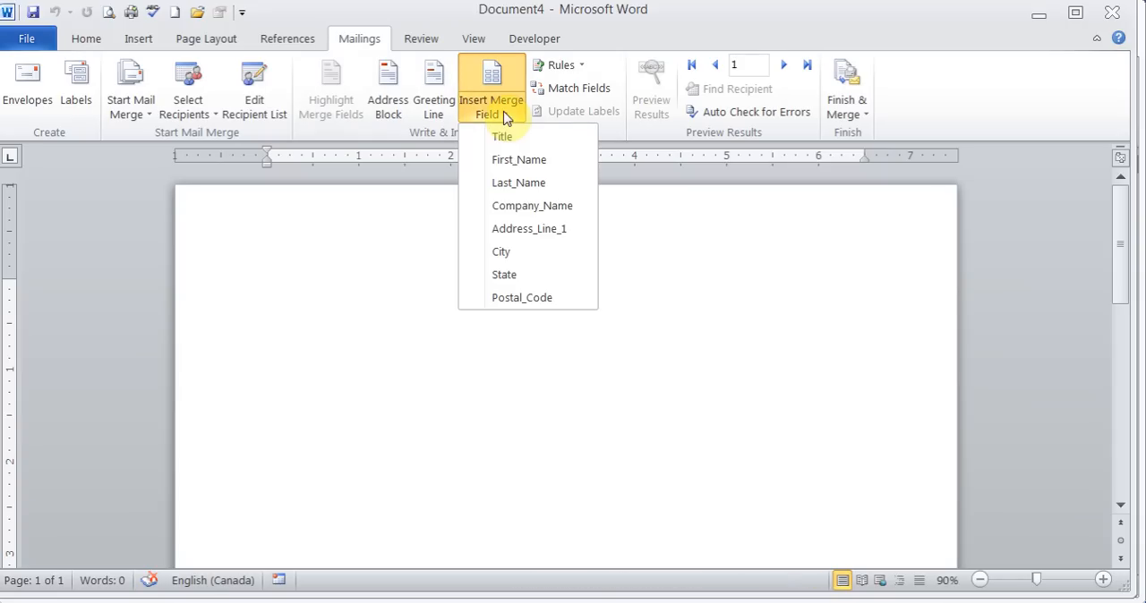
click(509, 161)
click(506, 114)
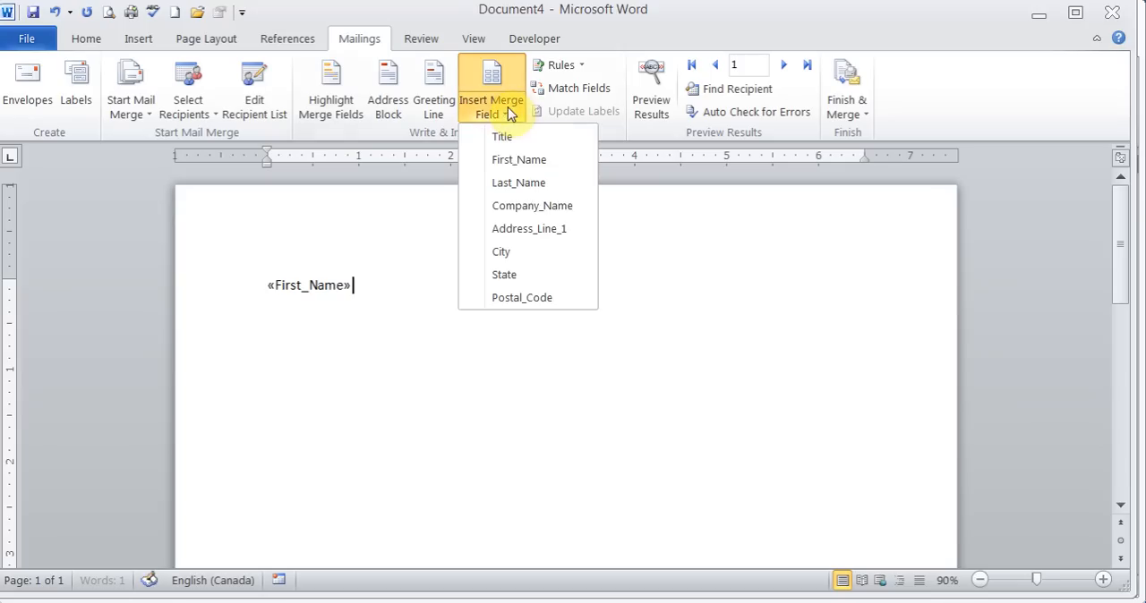
click(522, 187)
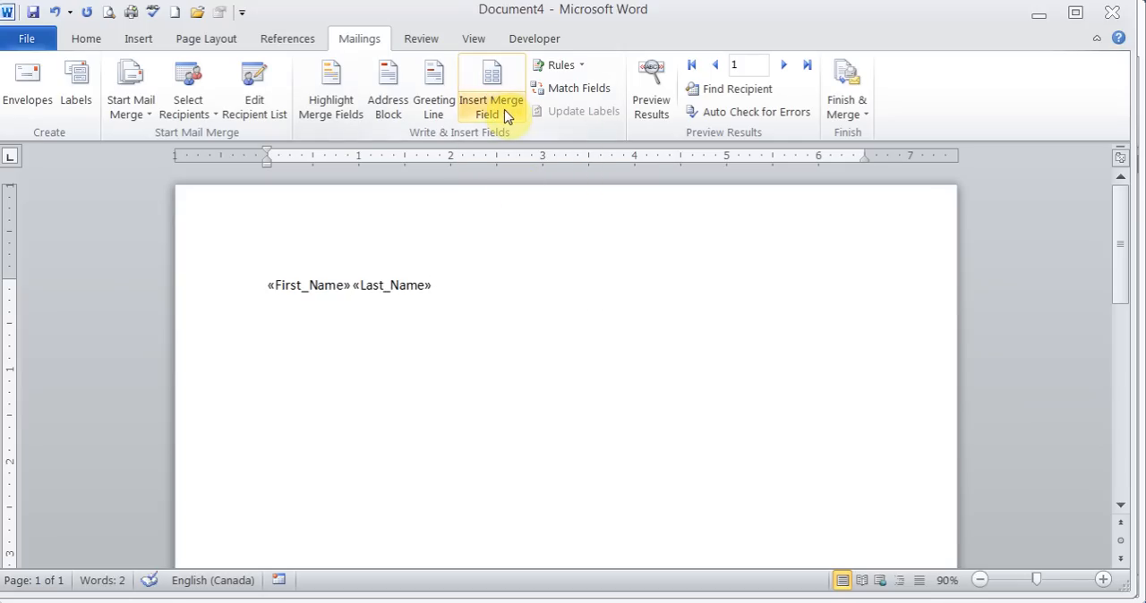
key(Return)
- Insert the Company_Name and Address_Line_1 merge fields on separate lines below the name fields
click(508, 114)
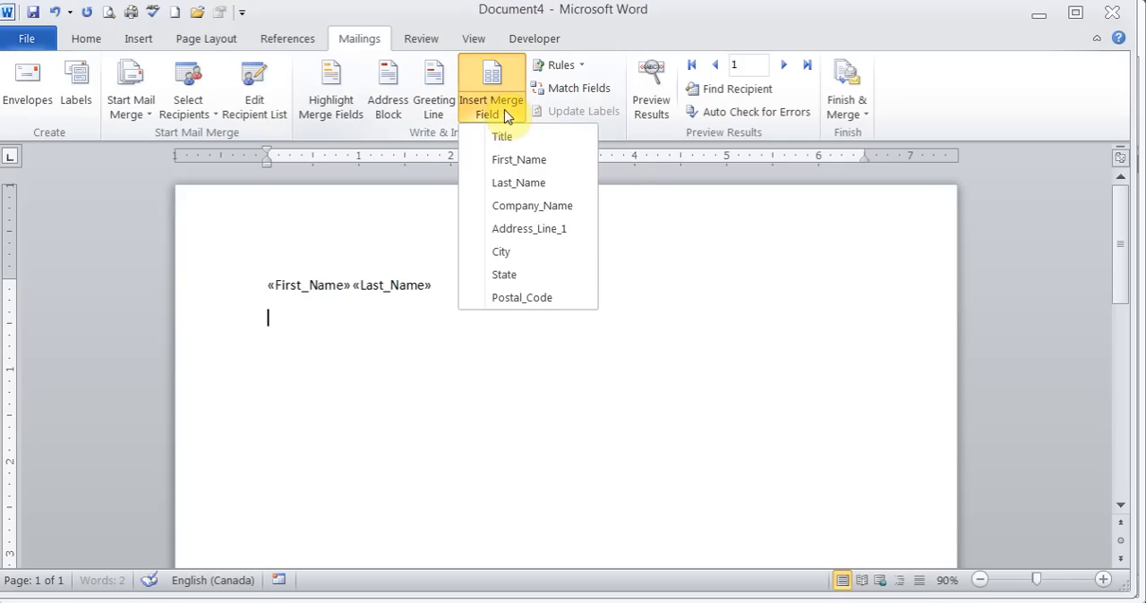
click(512, 206)
key(Return)
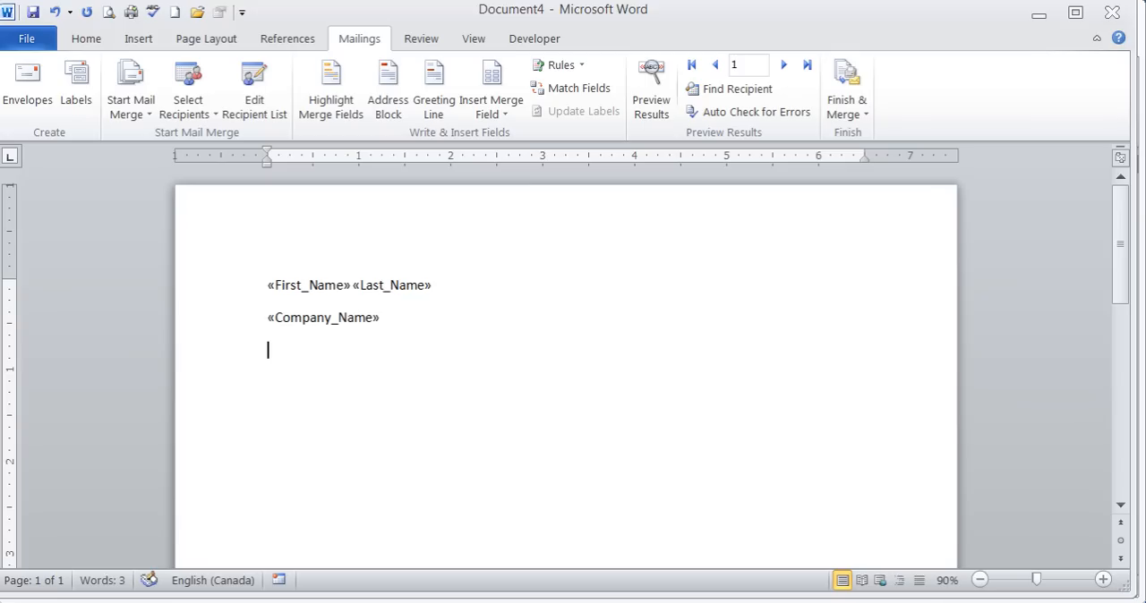
click(511, 117)
click(530, 230)
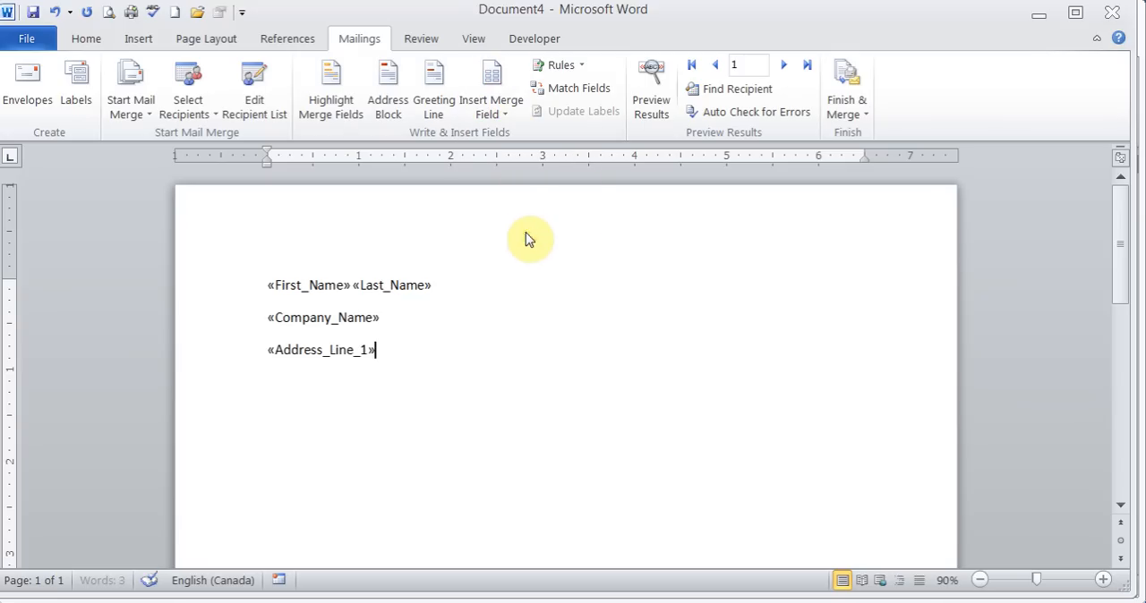
key(Return)
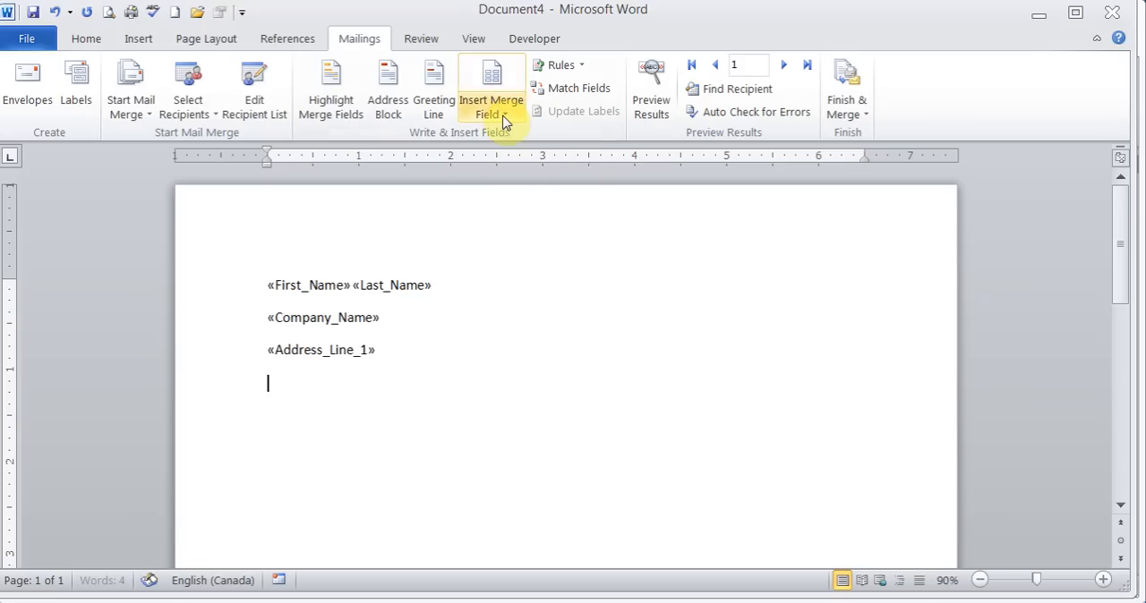
click(504, 114)
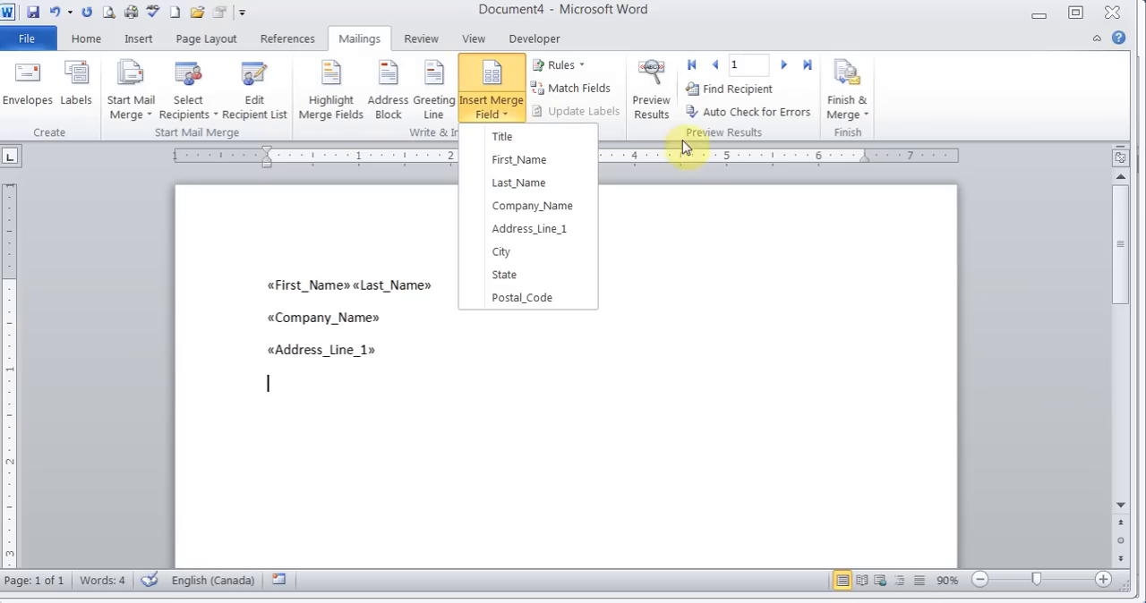
click(650, 273)
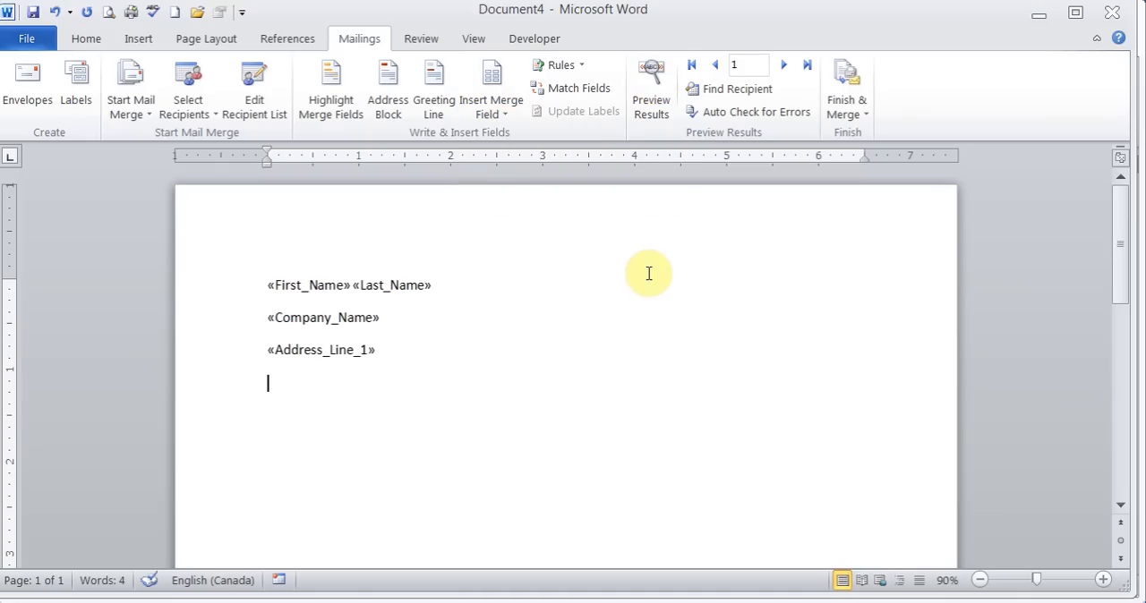
- Preview the merge results for the first record, switch back to the field codes, and delete all the inserted merge fields
click(663, 79)
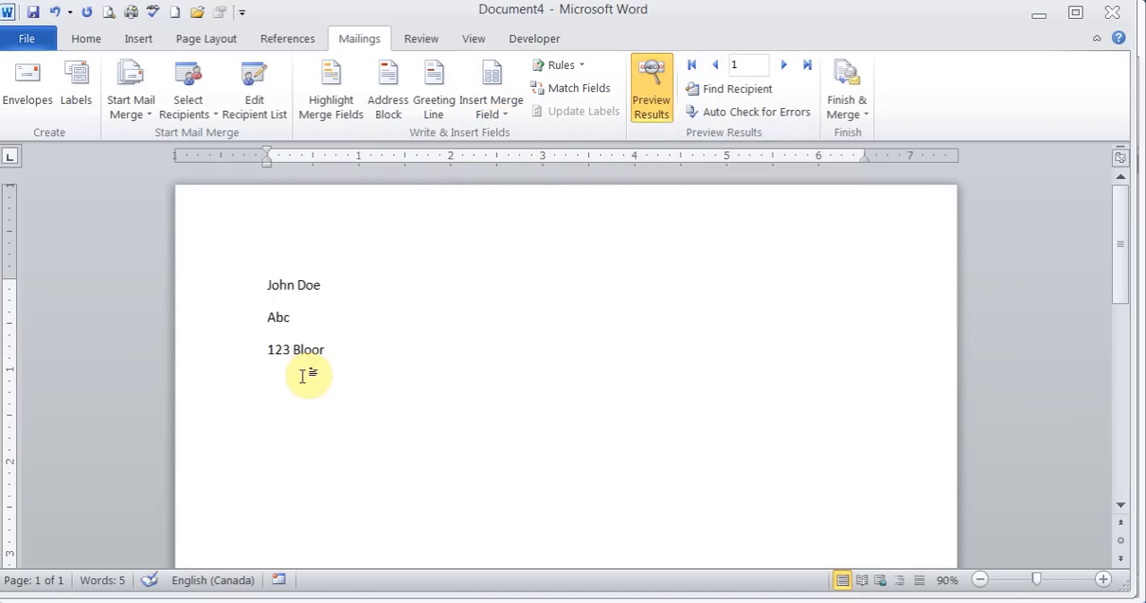
click(660, 102)
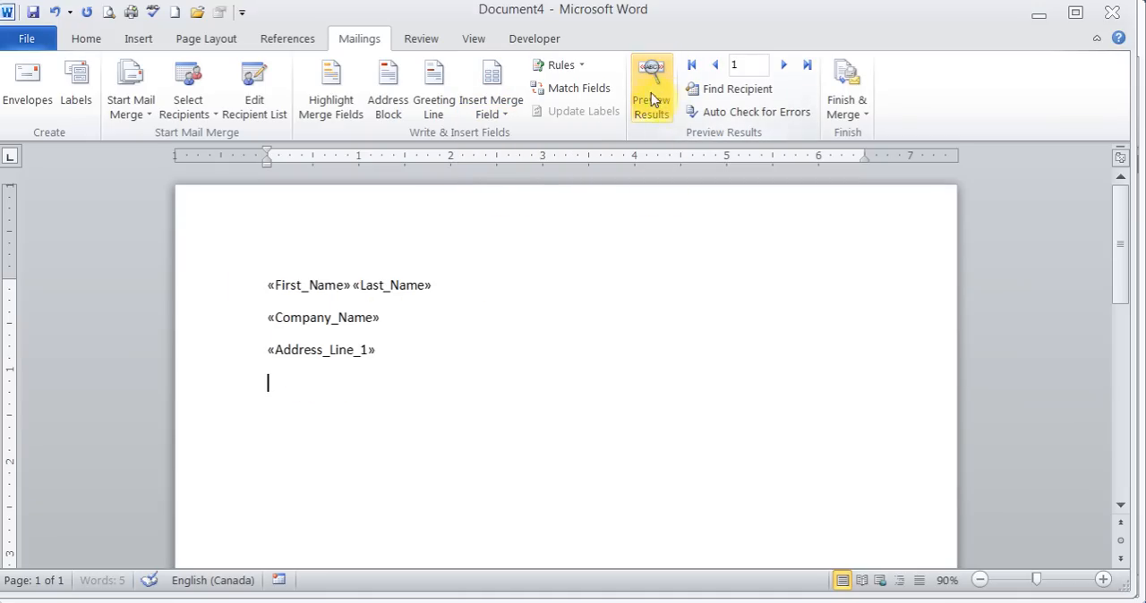
triple_click(349, 343)
drag(349, 343, 276, 296)
key(Delete)
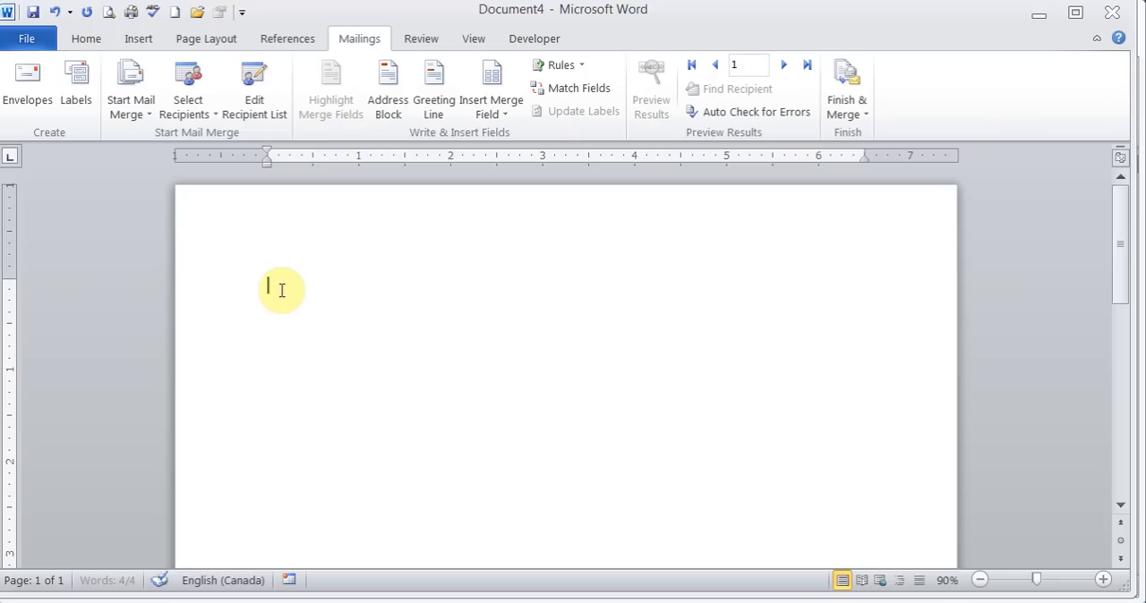
- Insert an address block with the default name format, company name and postal address, and preview it for the first recipient
click(389, 97)
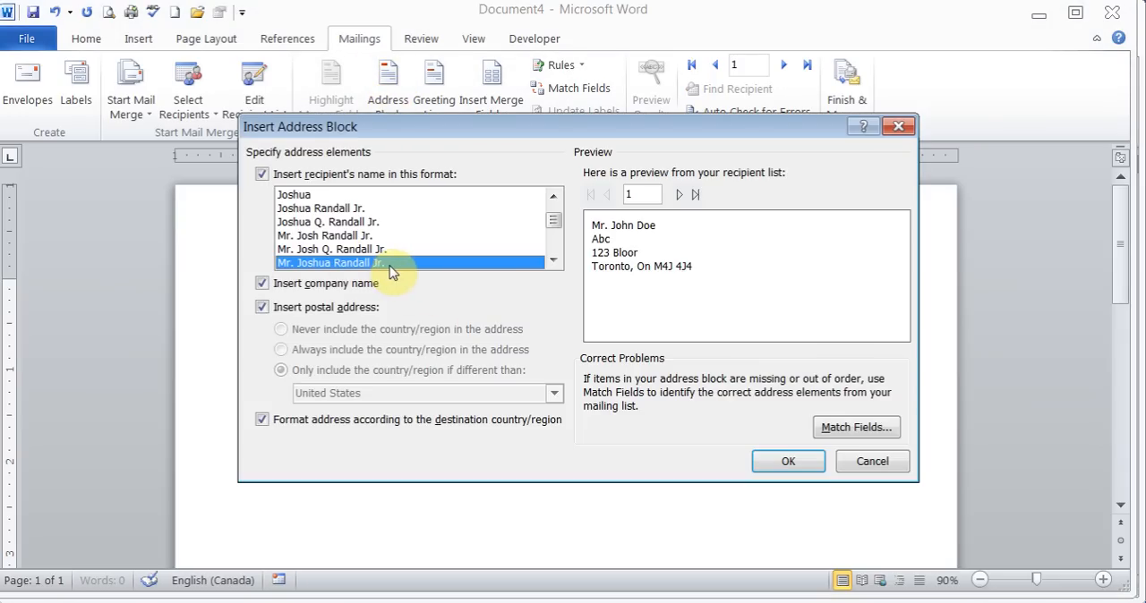
click(778, 461)
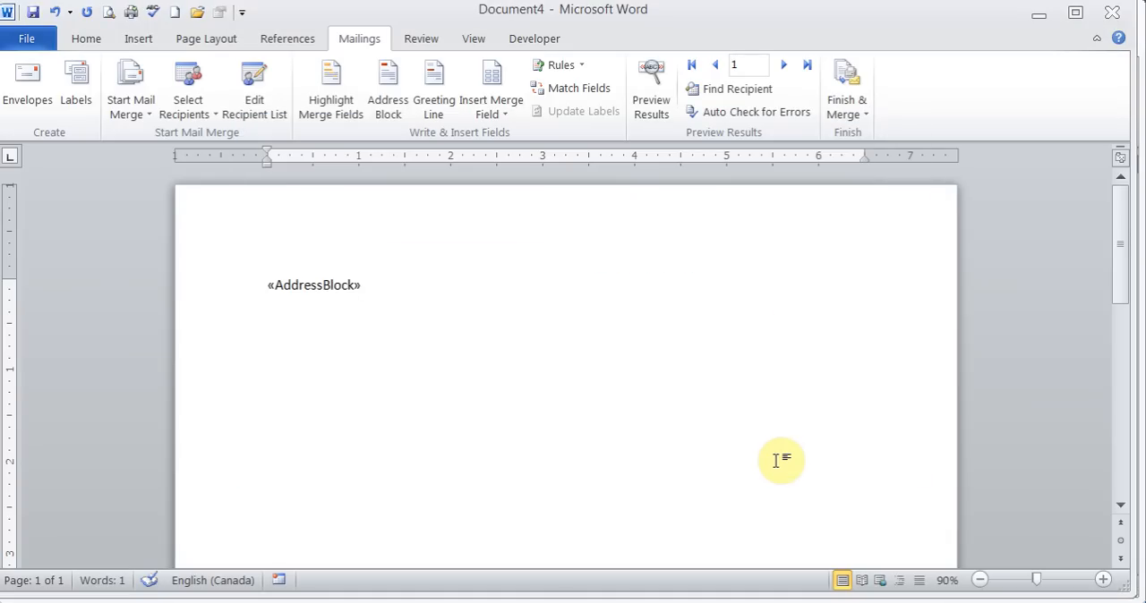
click(652, 89)
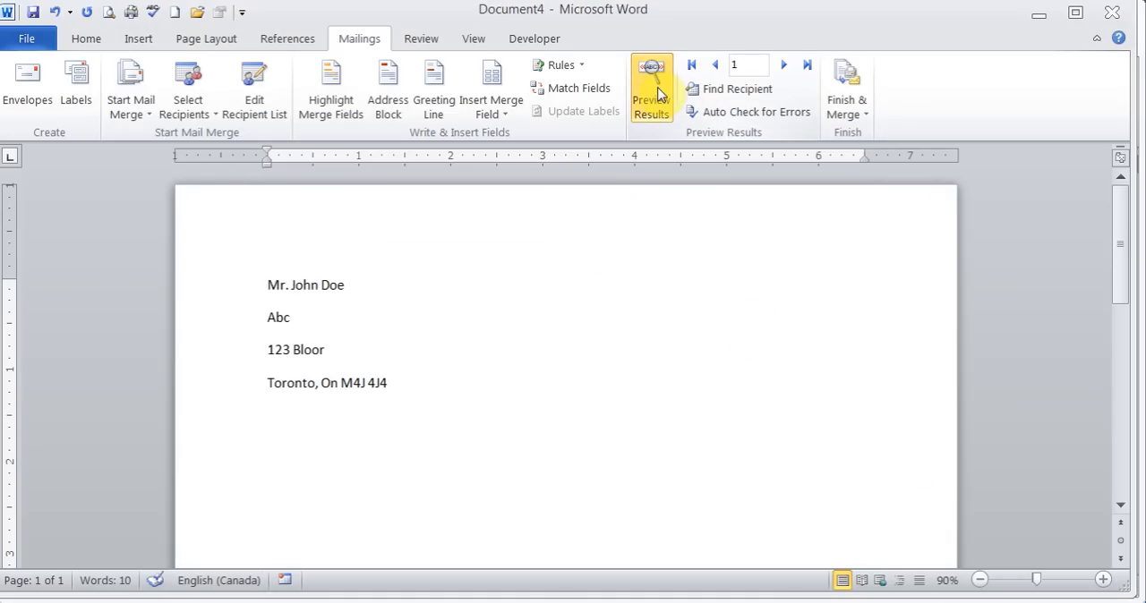
click(658, 93)
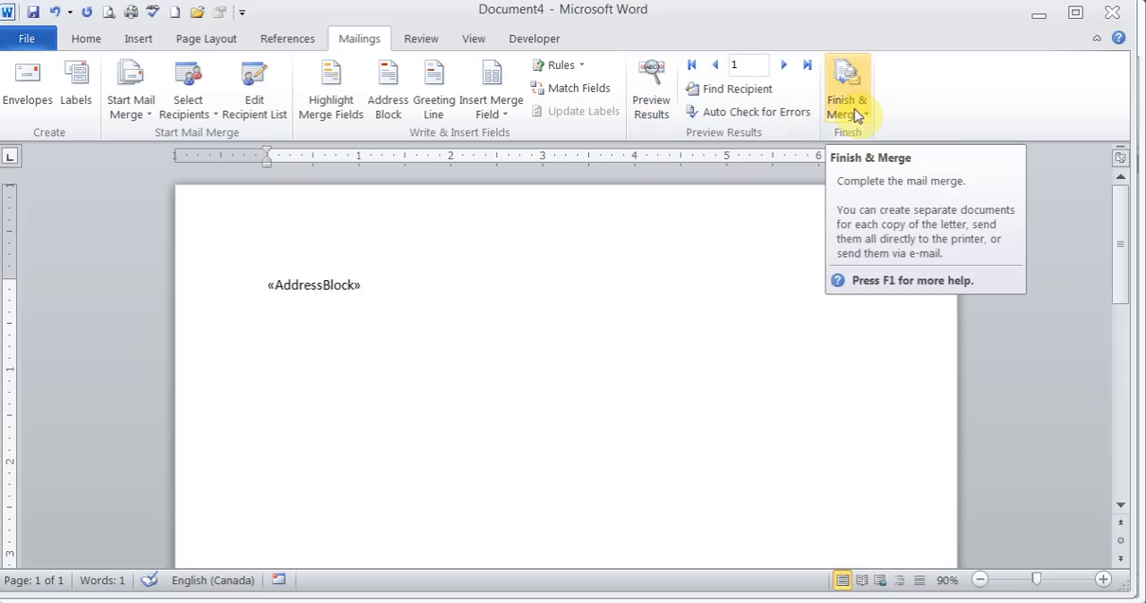
- Minimize the merge document to return to Document1 and place the cursor before the first body line on page 2
click(1038, 15)
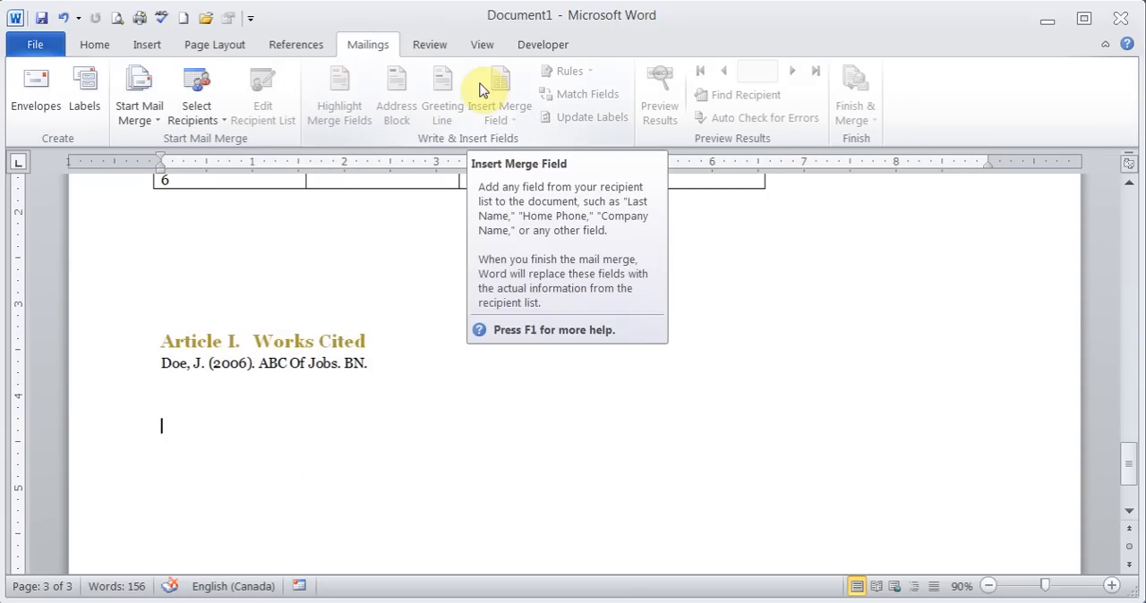
click(438, 48)
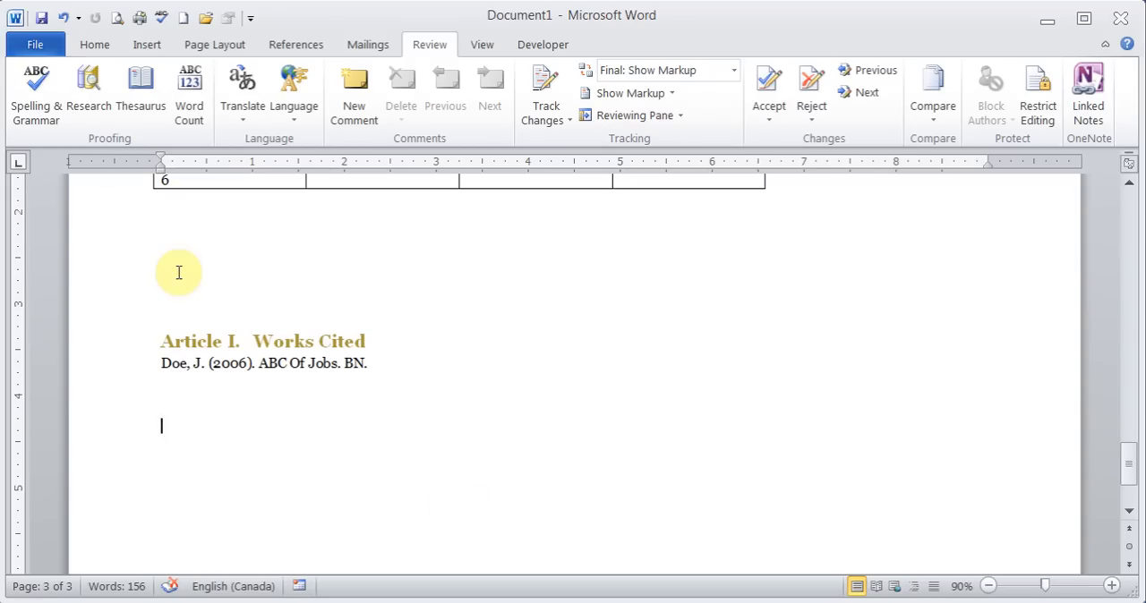
drag(1121, 470, 1118, 328)
click(276, 397)
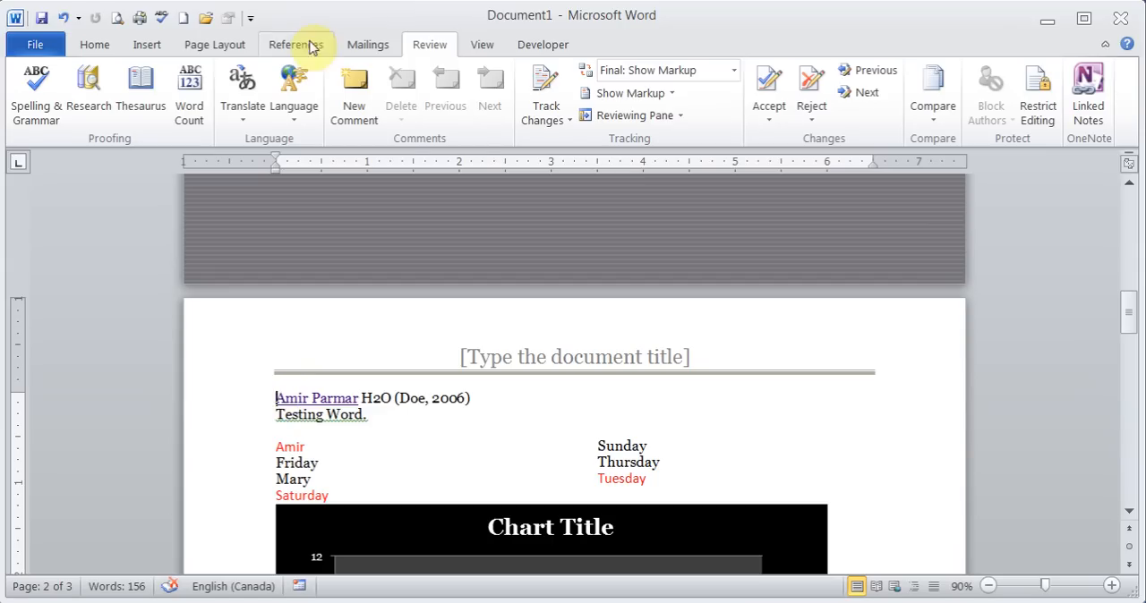
- Run a spelling and grammar check, ignoring the "Testing Word." fragment once and correcting the misspelled cities to Toronto and Atlanta
click(37, 85)
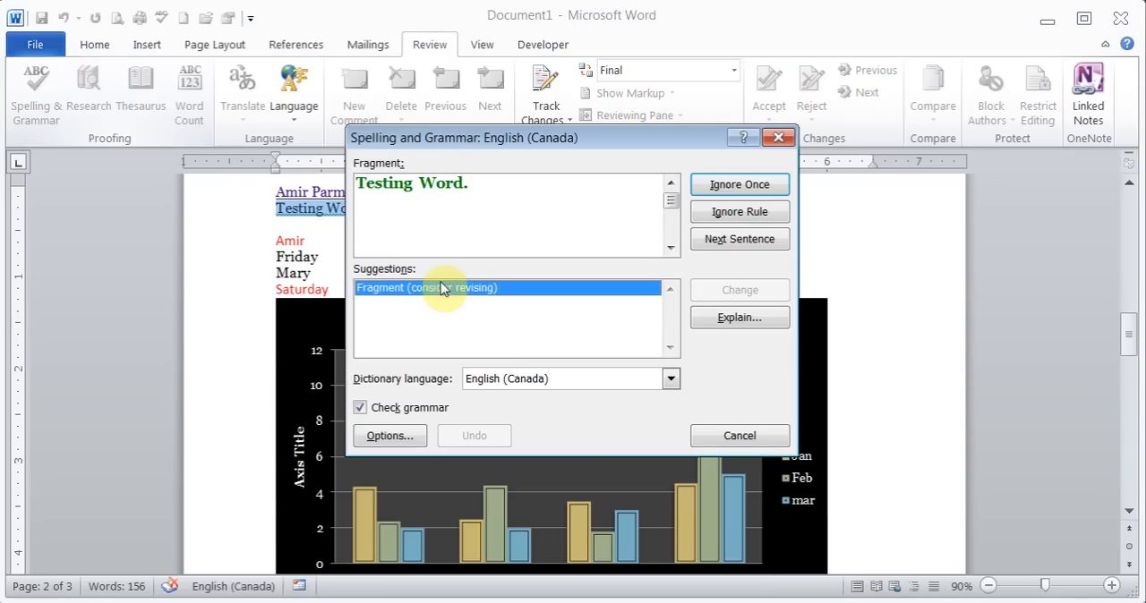
click(740, 187)
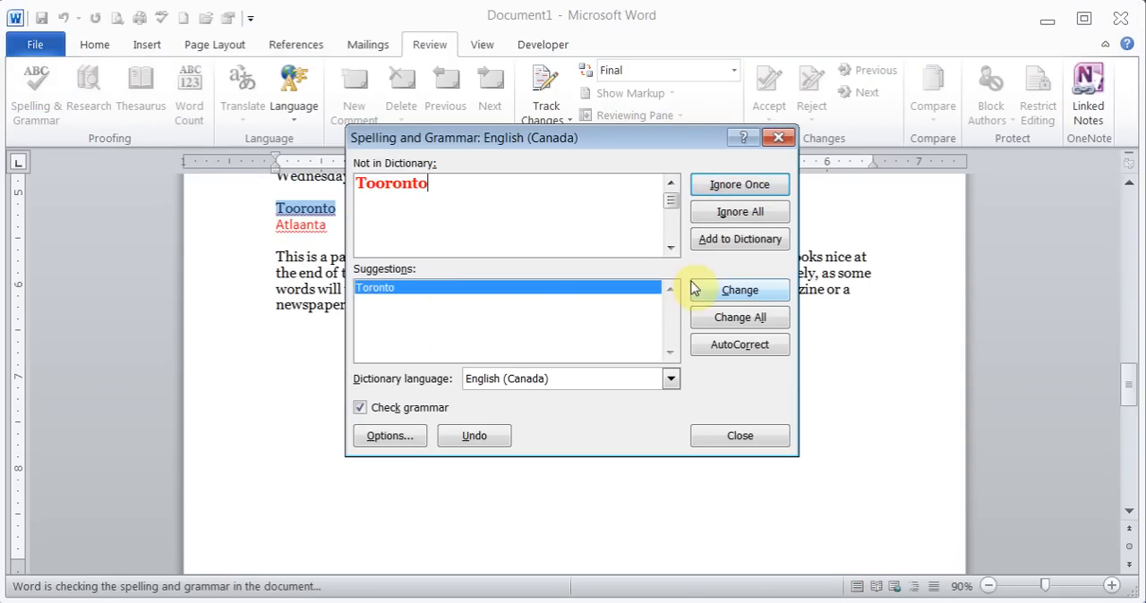
click(725, 301)
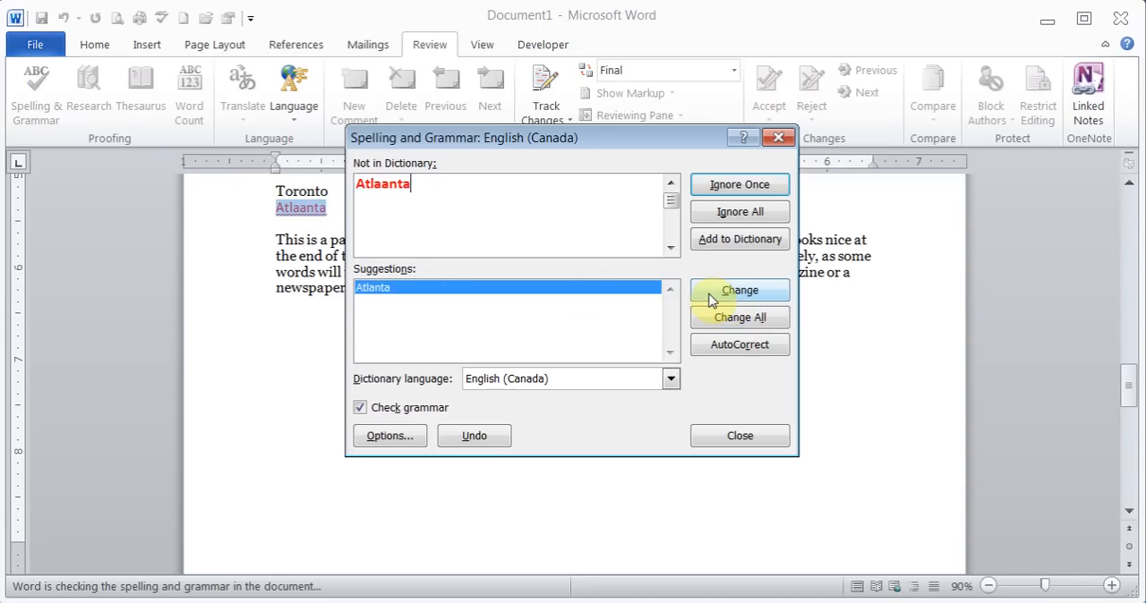
click(712, 297)
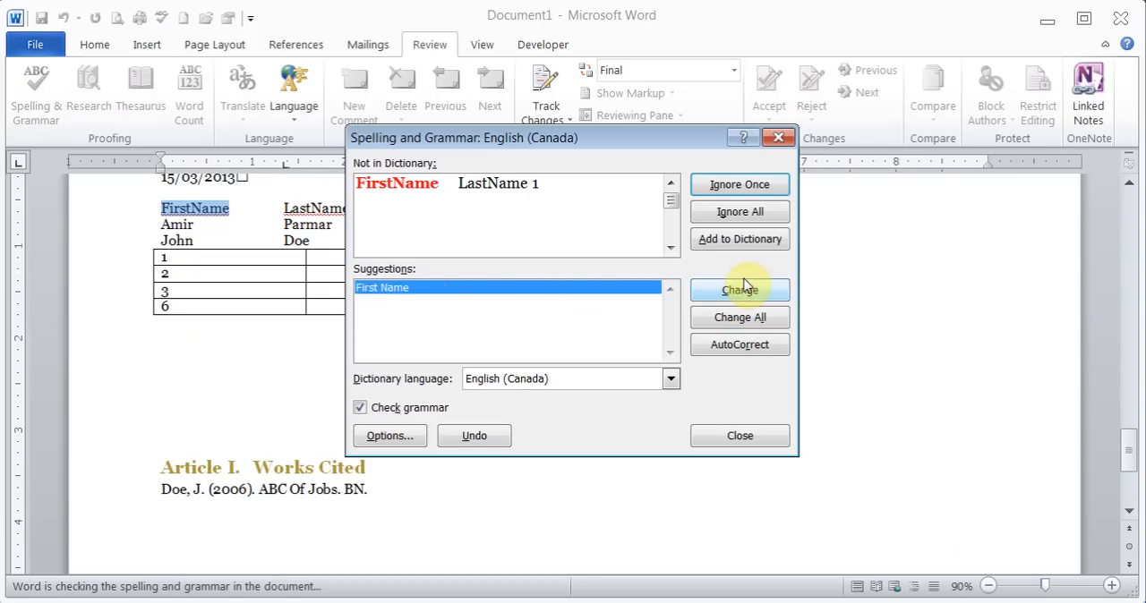
- Ignore all occurrences of FirstName and LastName and finish the spelling and grammar check
click(739, 212)
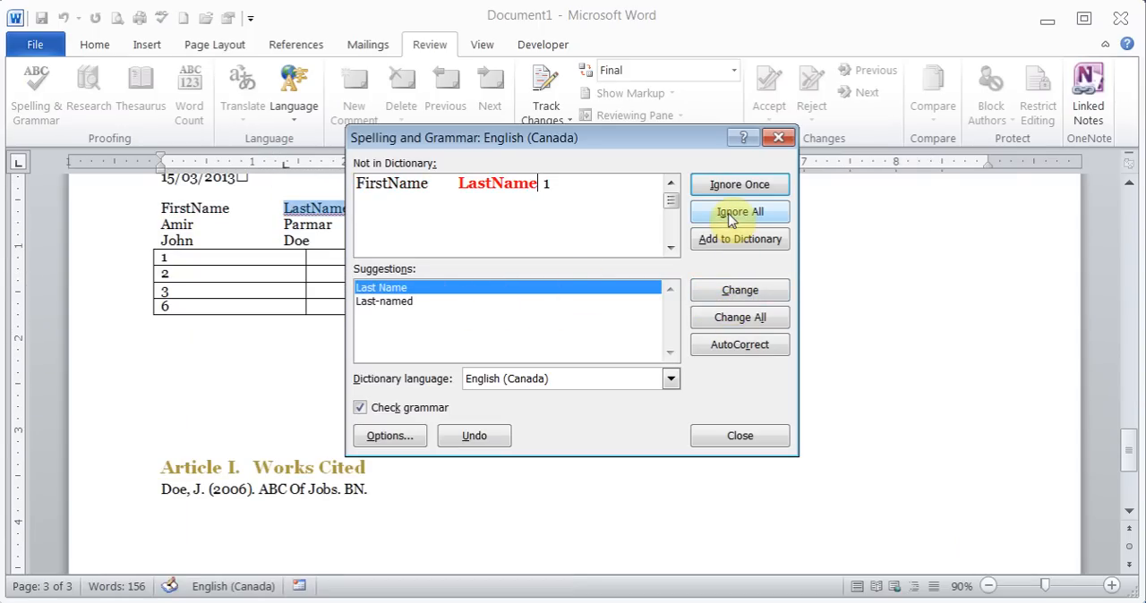
click(739, 212)
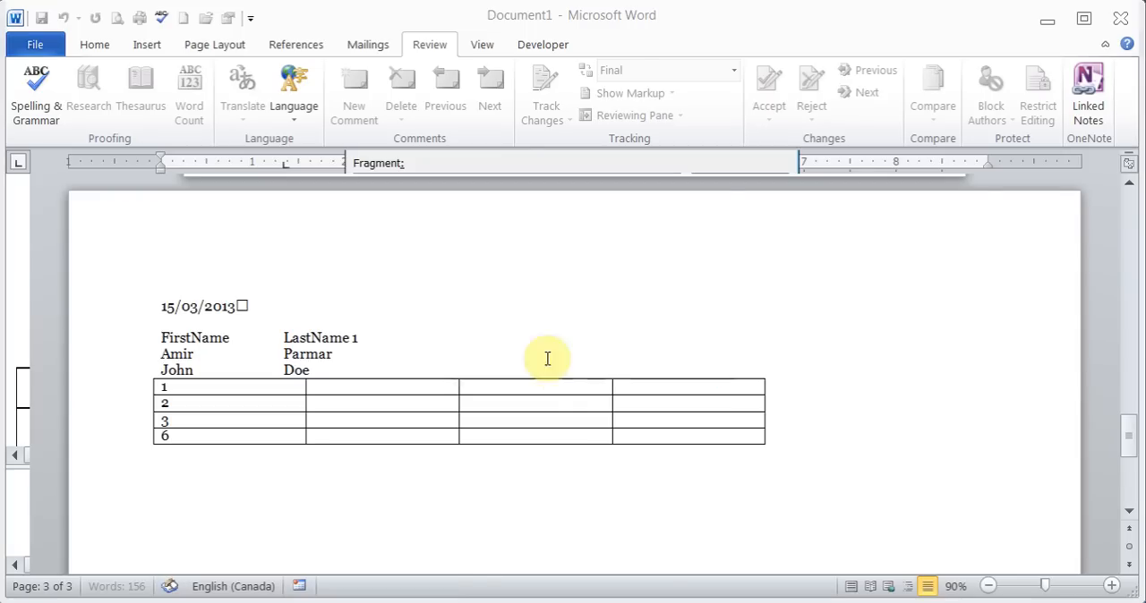
click(543, 362)
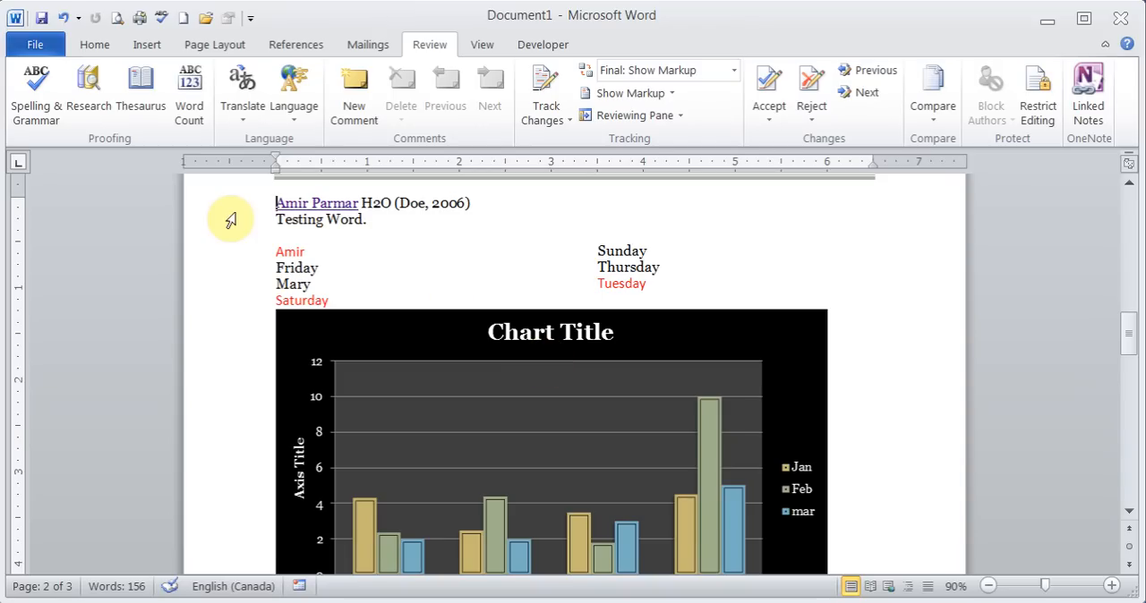
- Enable Show readability statistics in Word's proofing options
click(43, 44)
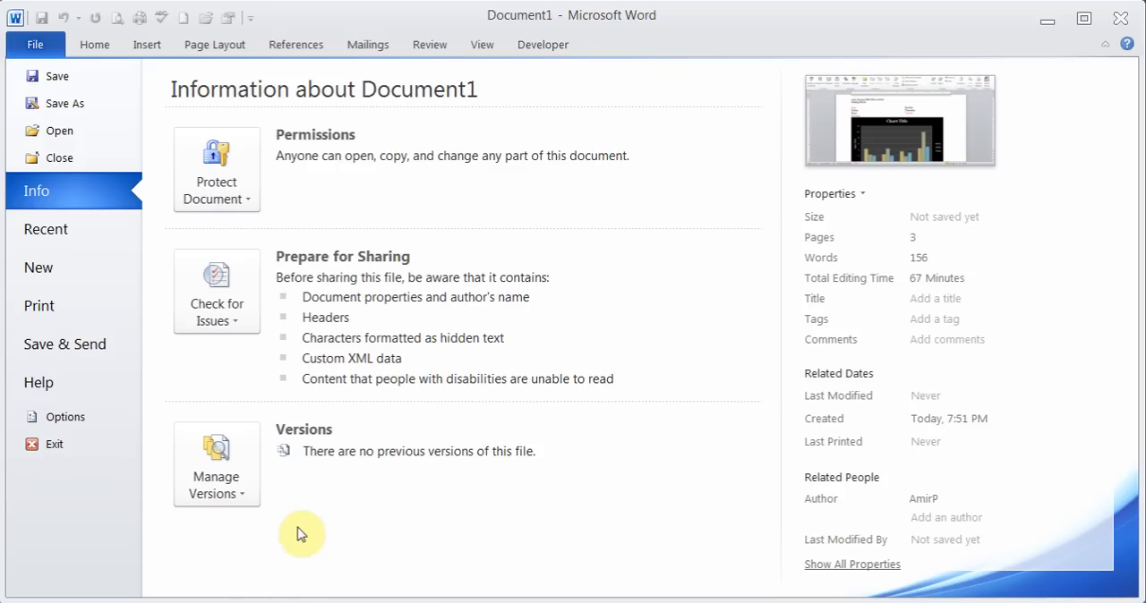
click(55, 421)
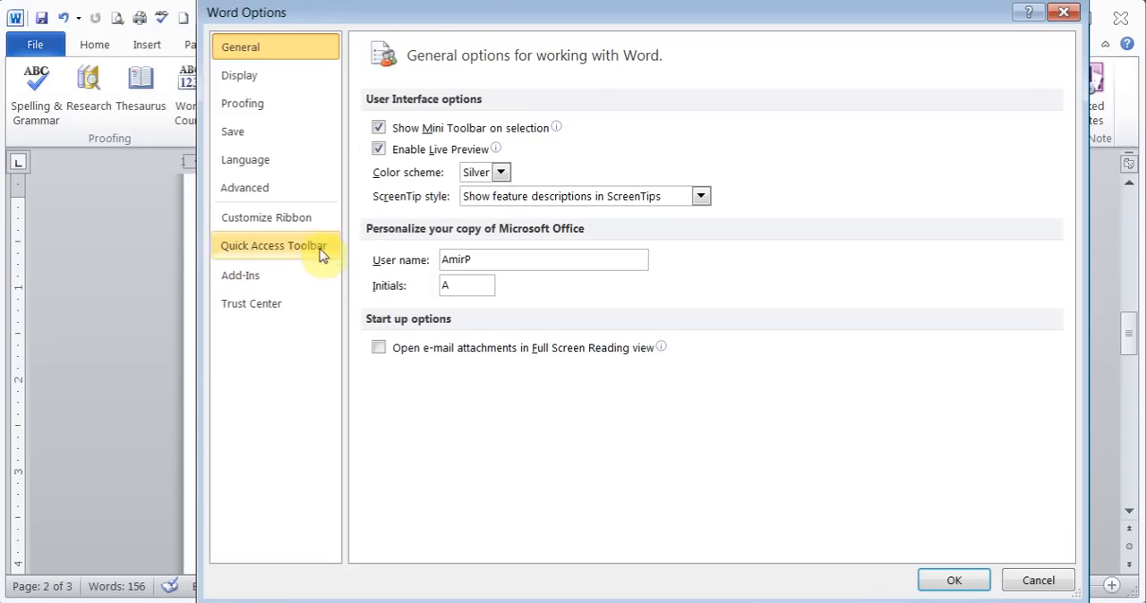
click(272, 111)
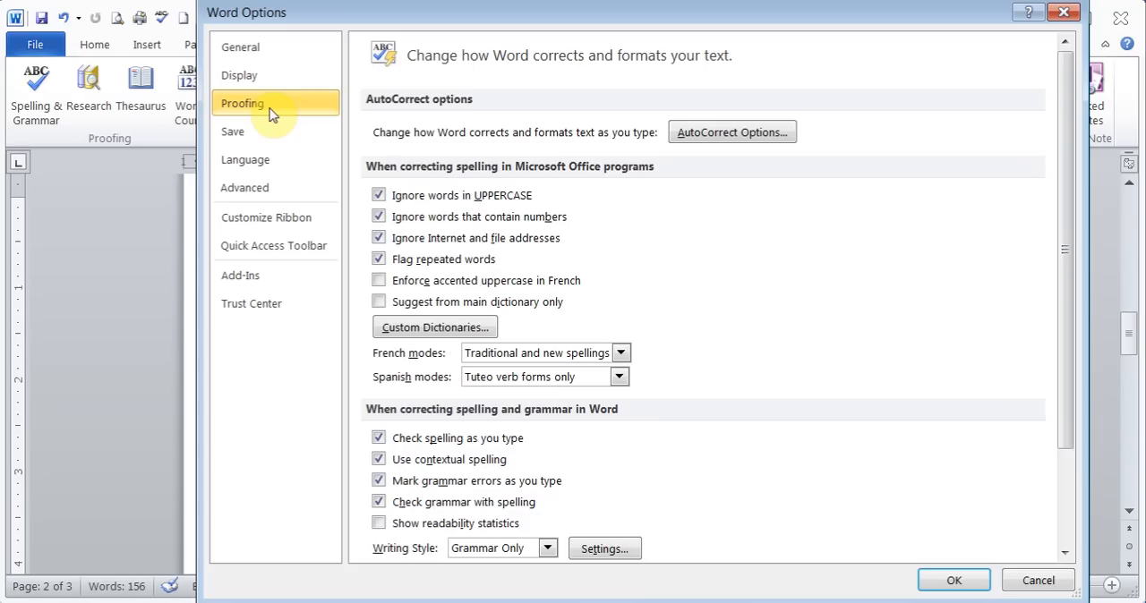
drag(1063, 184, 1069, 224)
click(379, 483)
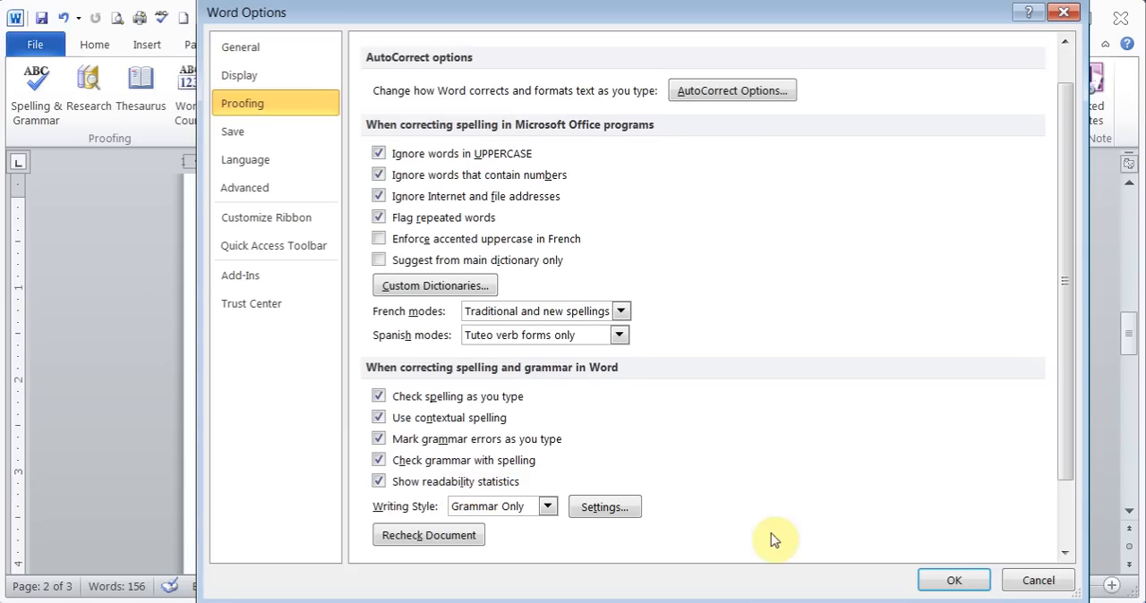
click(942, 580)
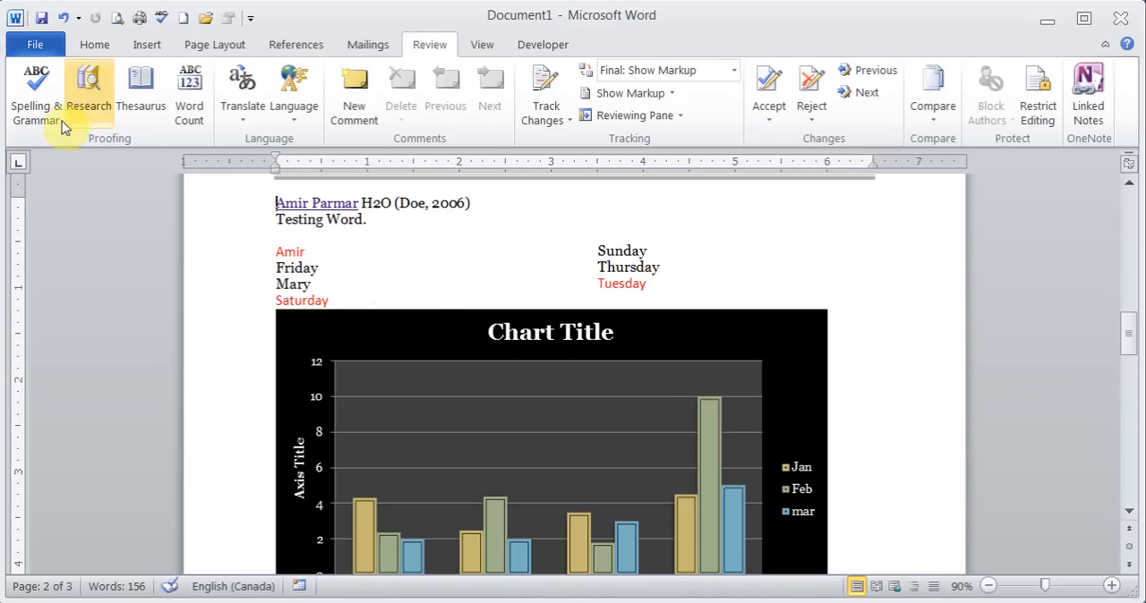
- Run the spelling and grammar check again and review the document's readability statistics
click(35, 89)
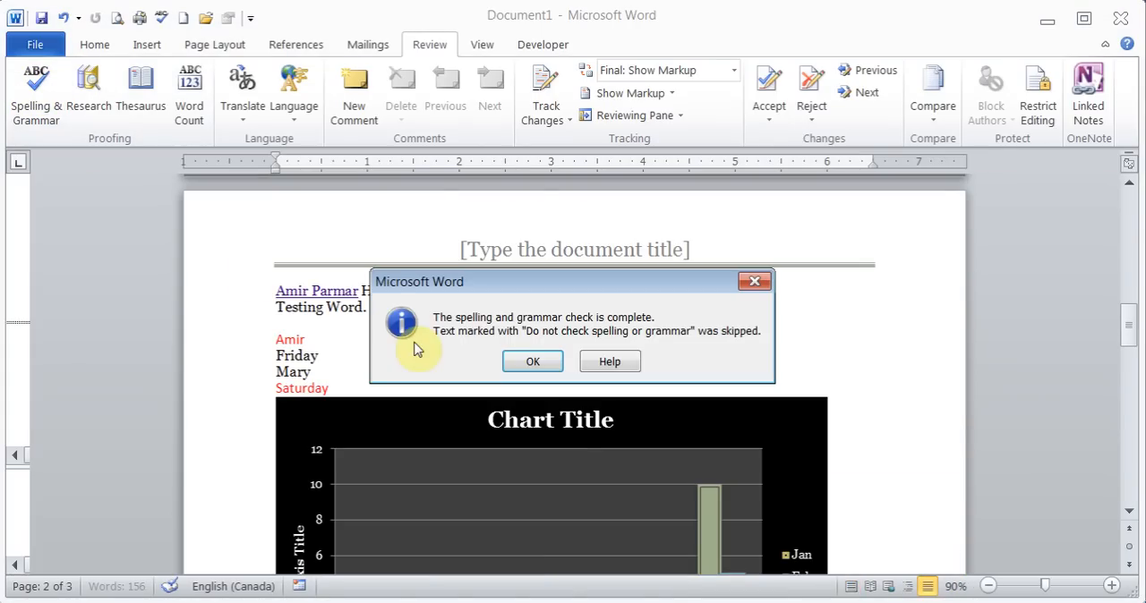
click(534, 363)
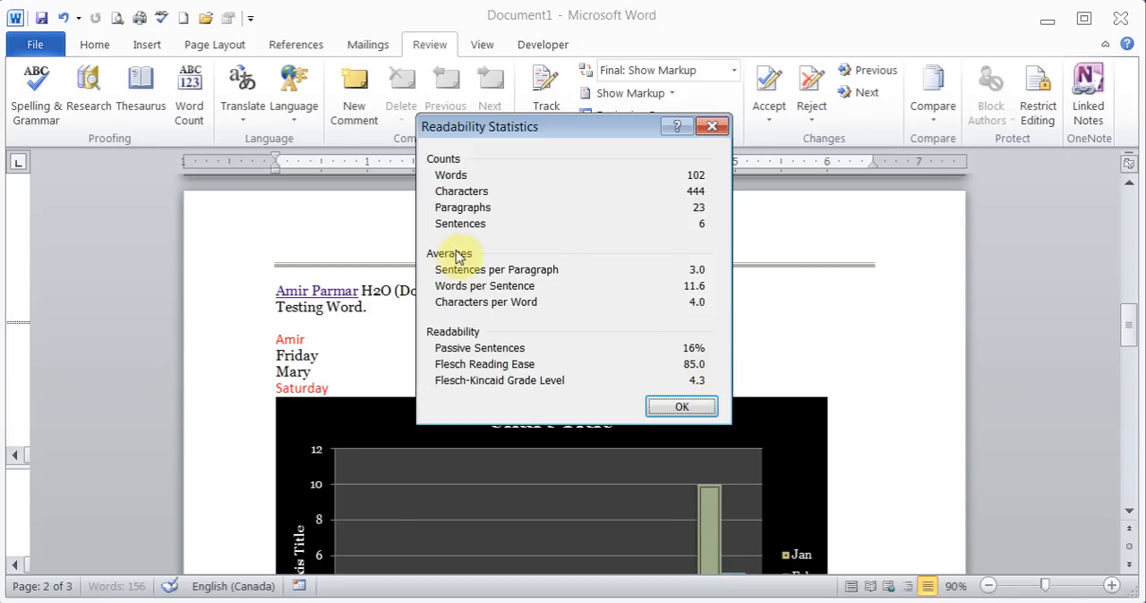
click(682, 408)
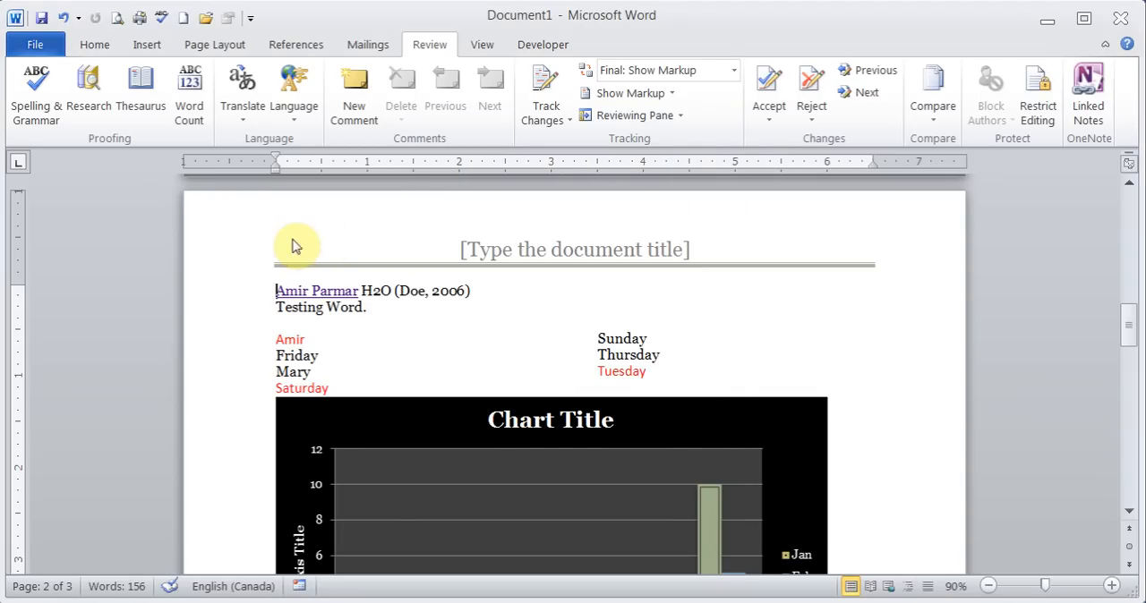
- Open Word's options and review the Proofing and General settings
click(40, 49)
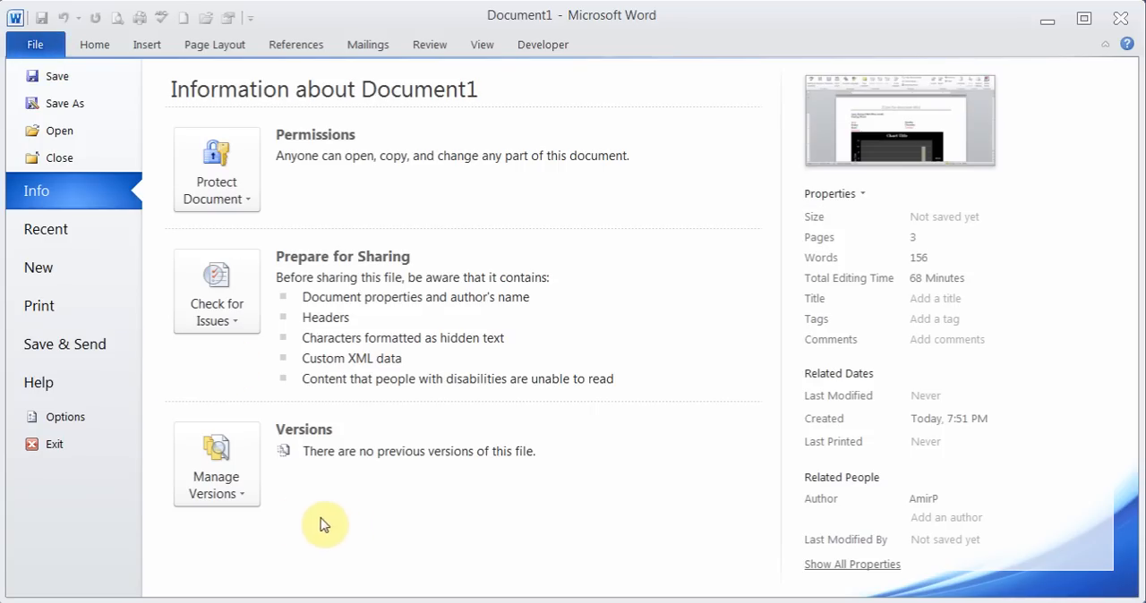
click(56, 418)
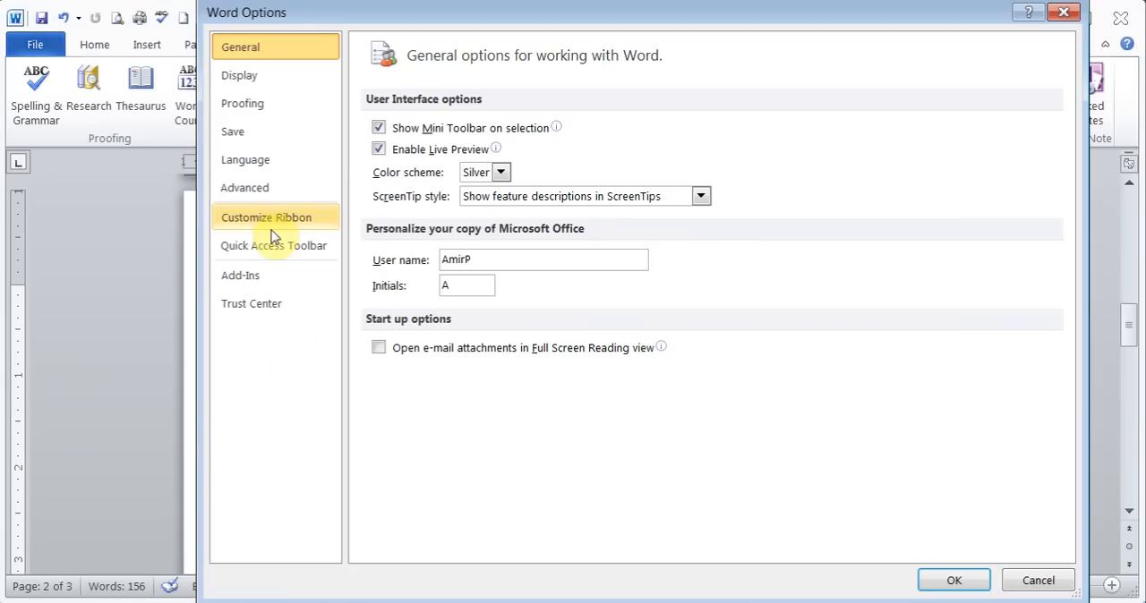
click(265, 108)
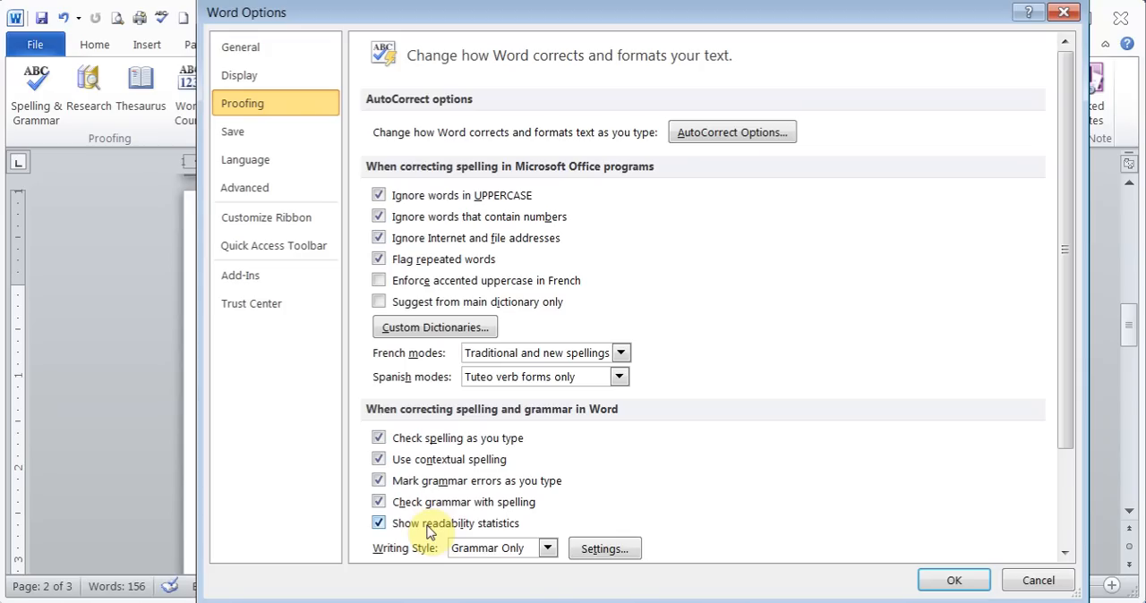
click(292, 59)
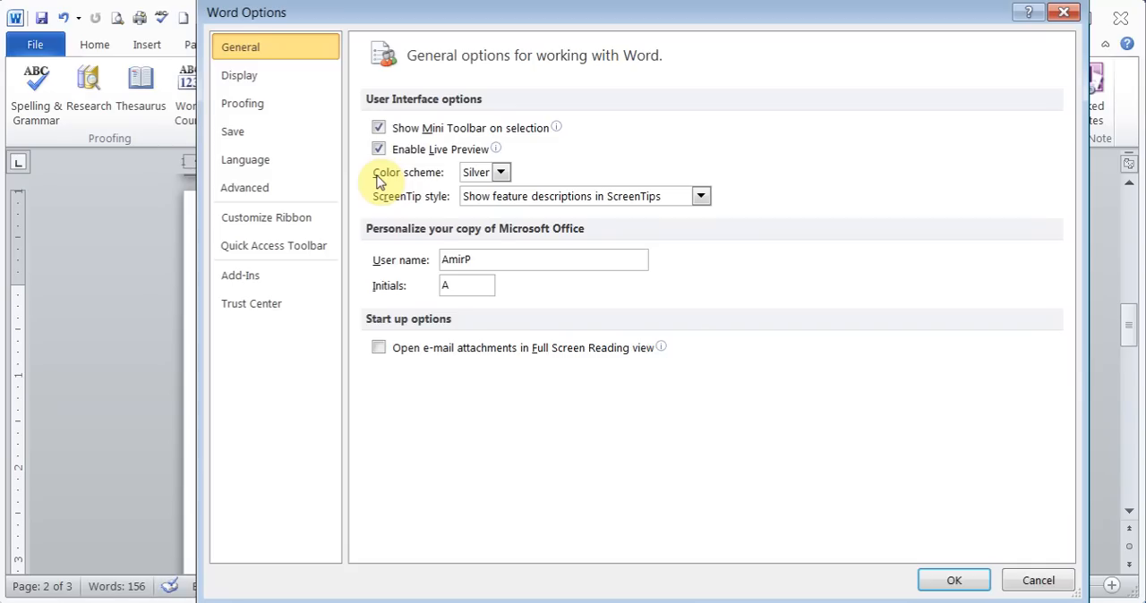
- Create a new custom ribbon tab following Review and add the Copy command to its new group
click(286, 220)
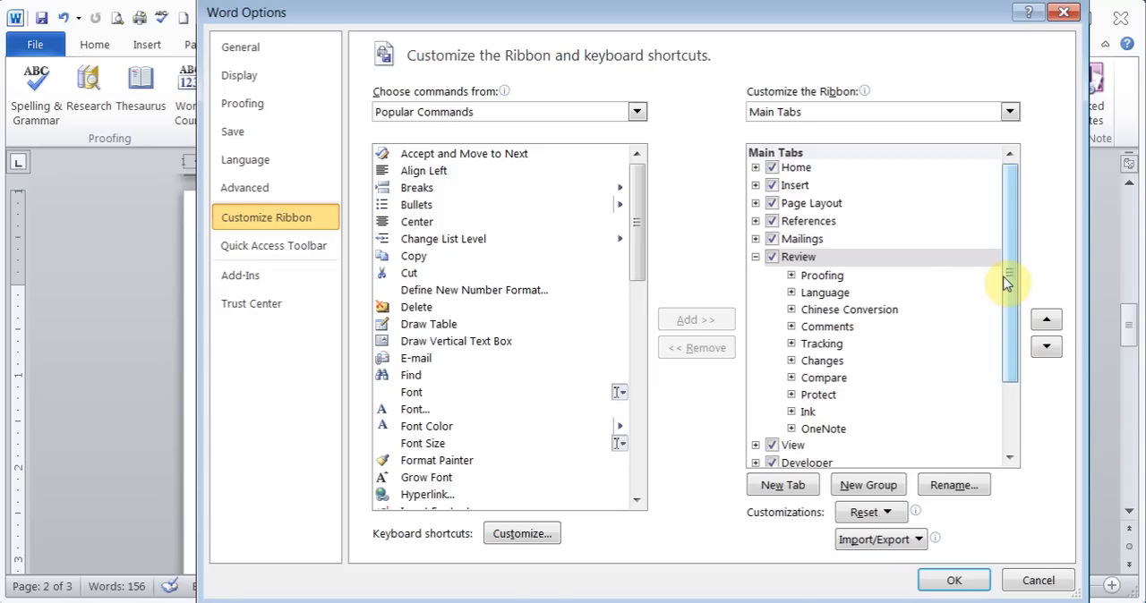
drag(1008, 280, 1011, 362)
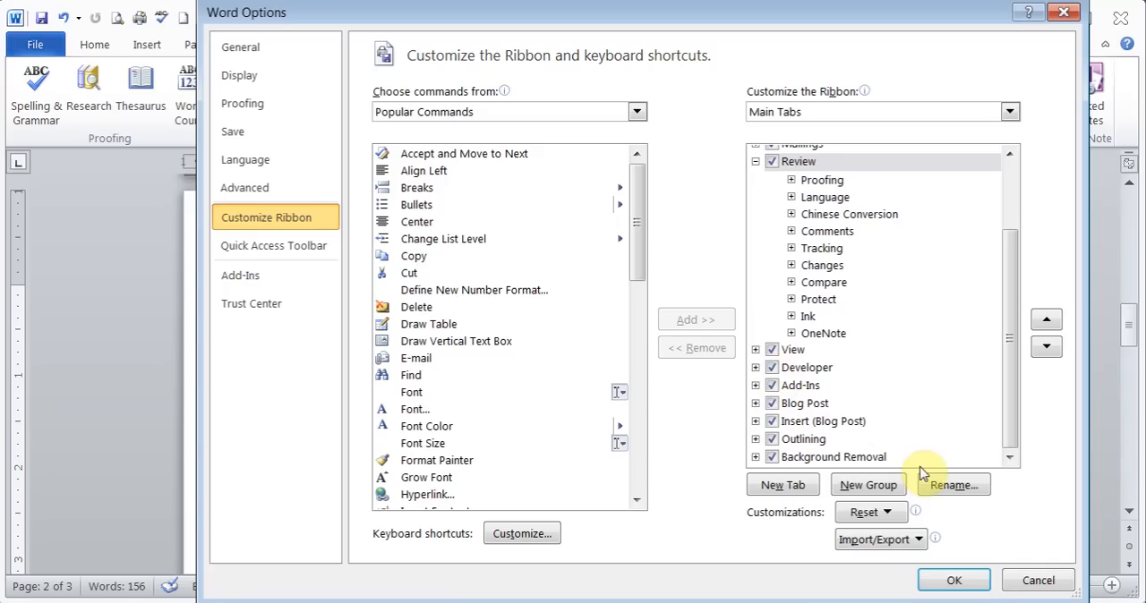
click(790, 490)
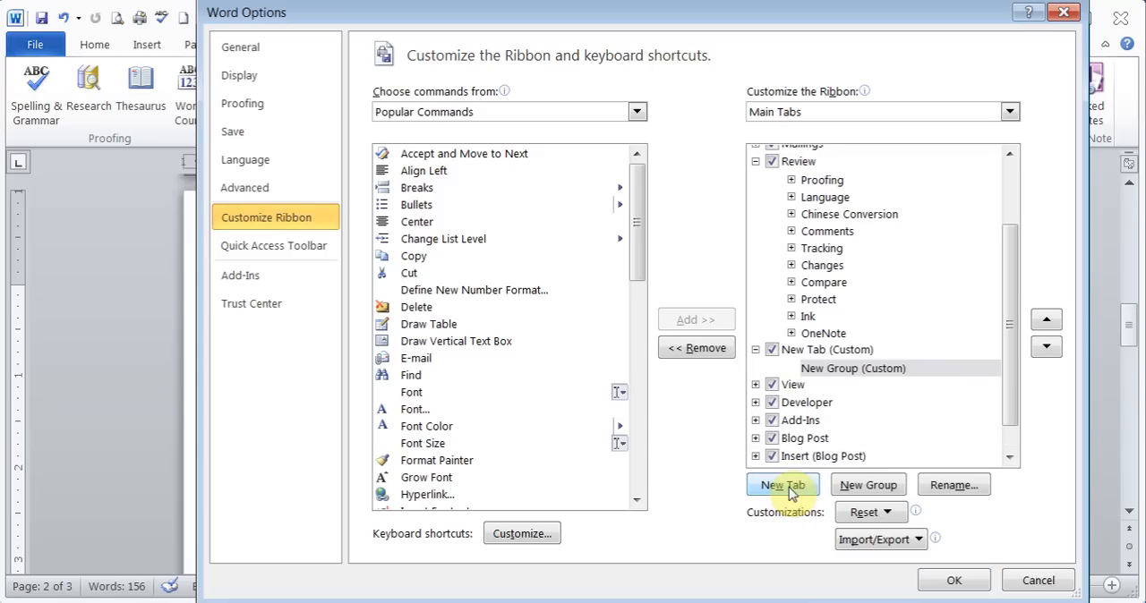
click(838, 371)
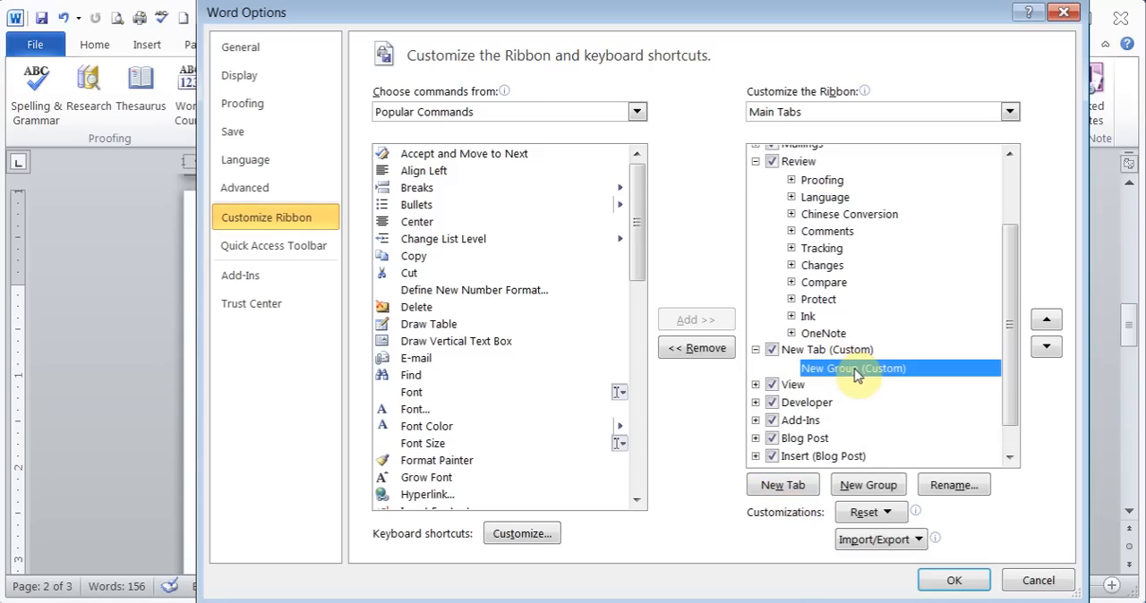
click(414, 258)
drag(414, 261, 828, 375)
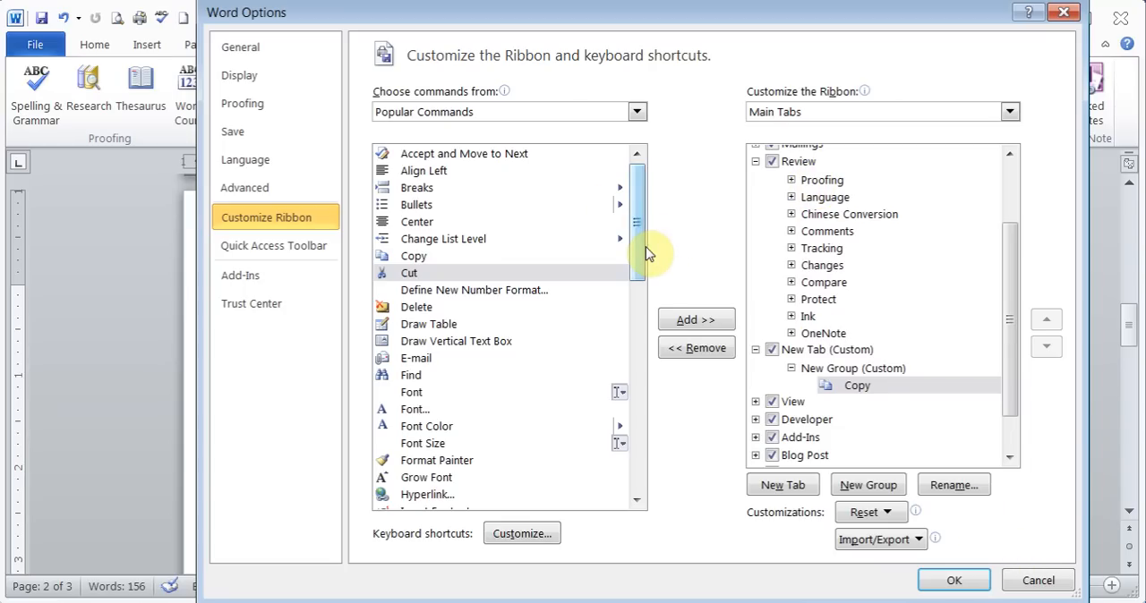
- List all commands available for the custom ribbon tab and discard the ribbon customization
click(637, 113)
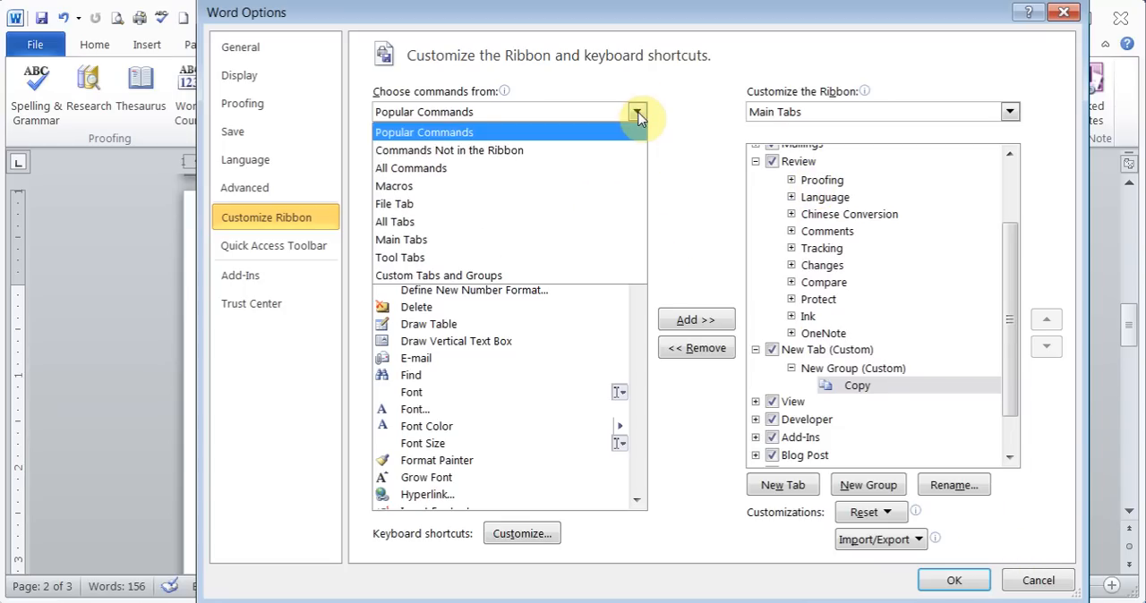
click(498, 170)
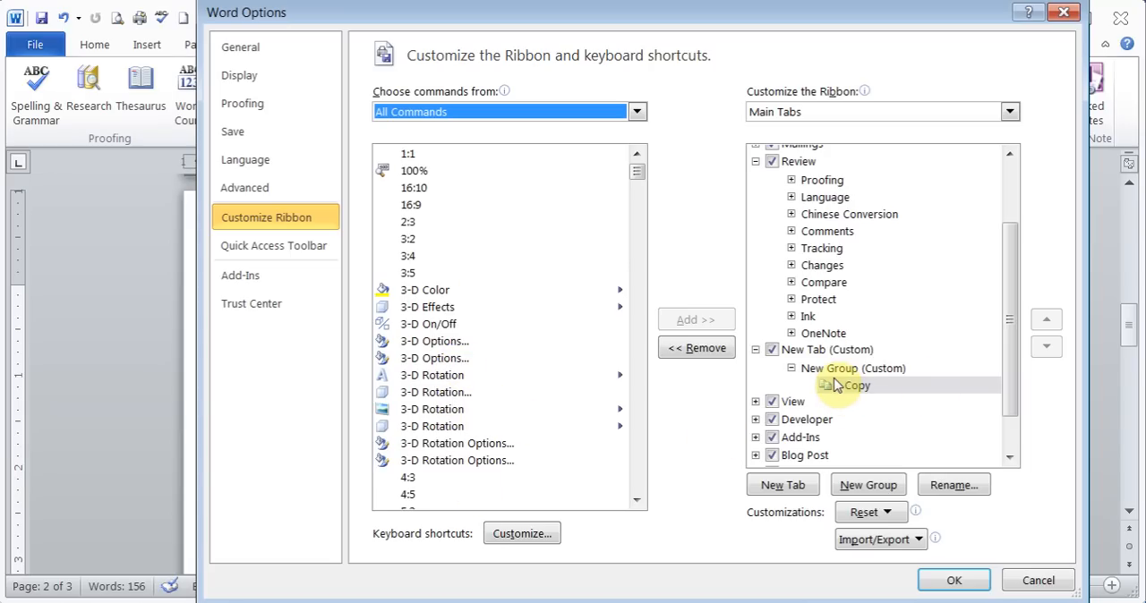
click(1031, 582)
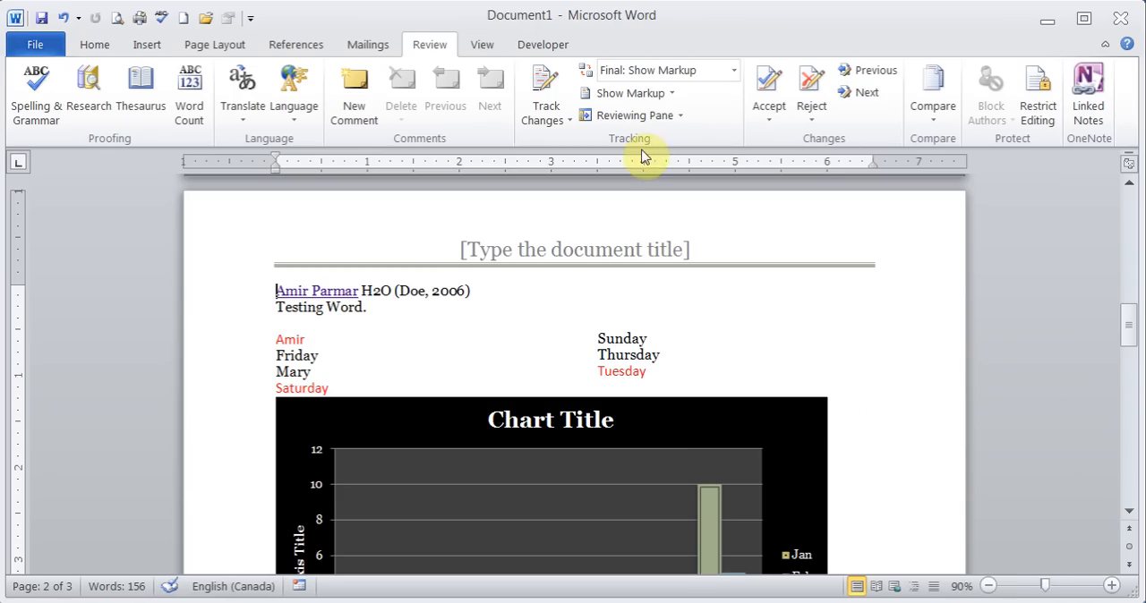
- Look over the Developer commands and review the document's word count statistics
click(549, 48)
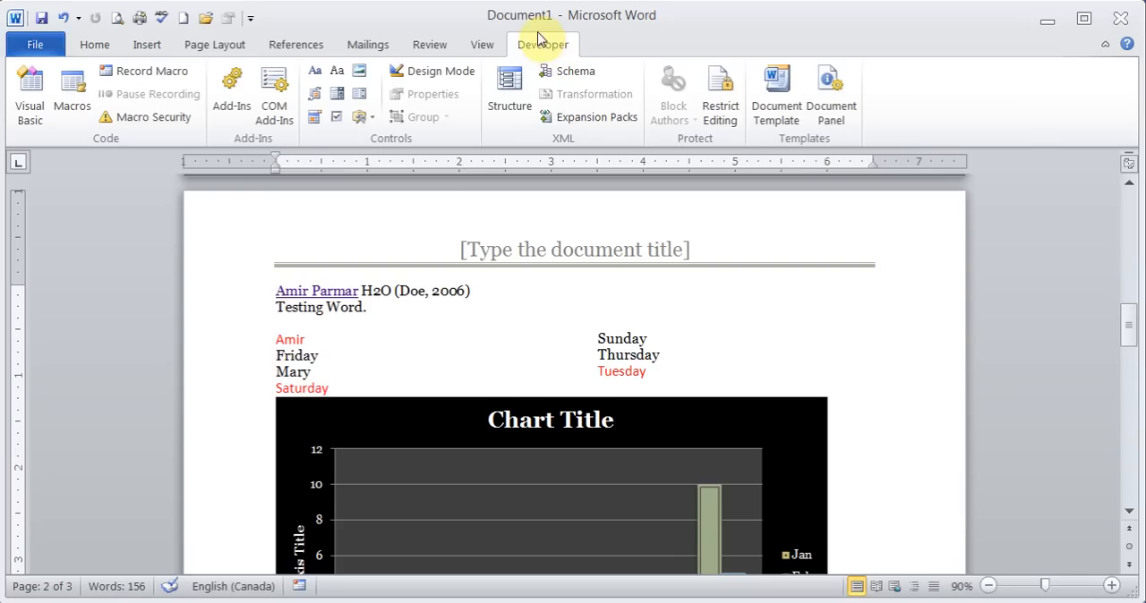
click(428, 47)
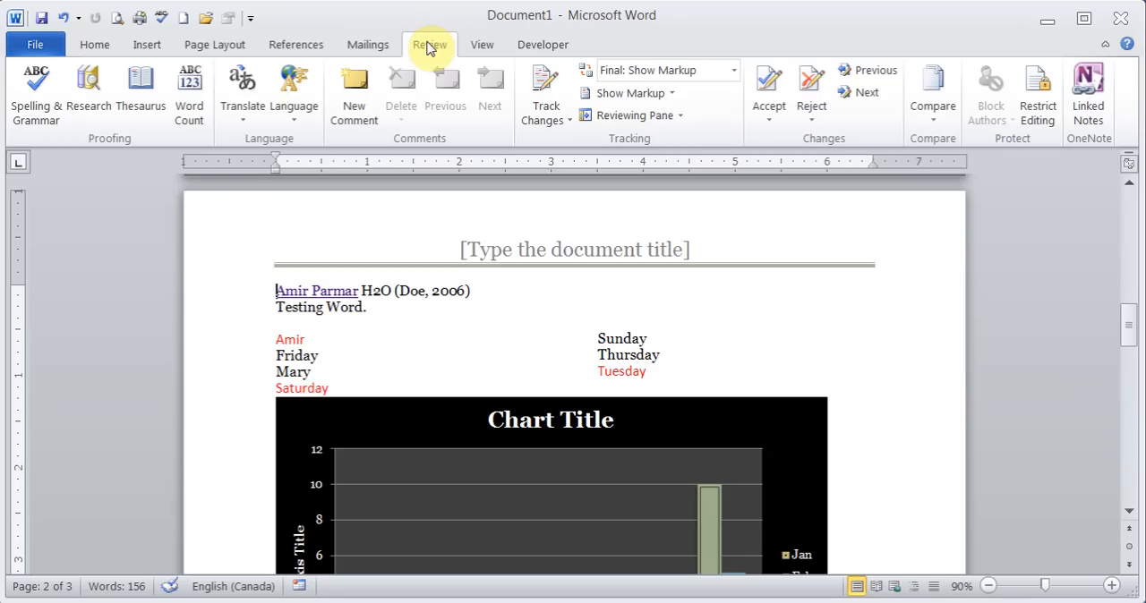
click(190, 111)
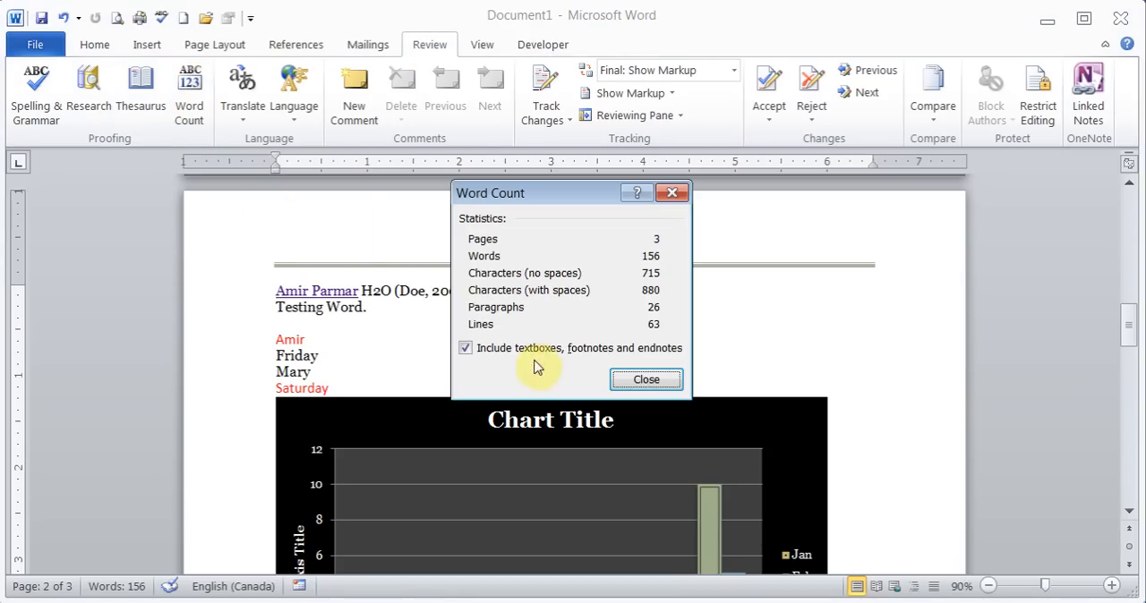
click(646, 380)
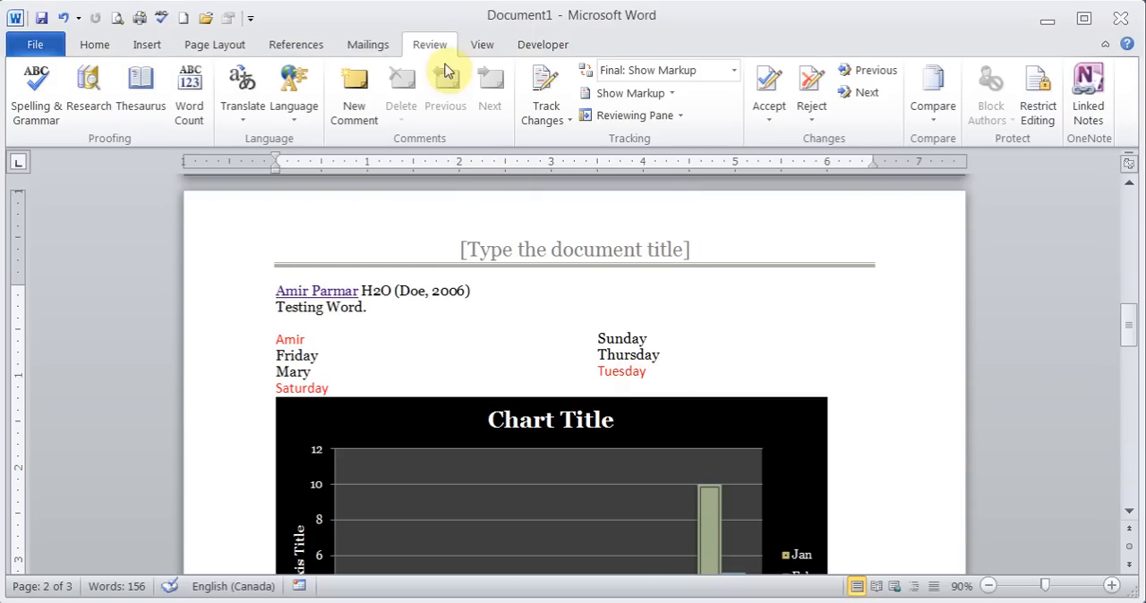
click(116, 587)
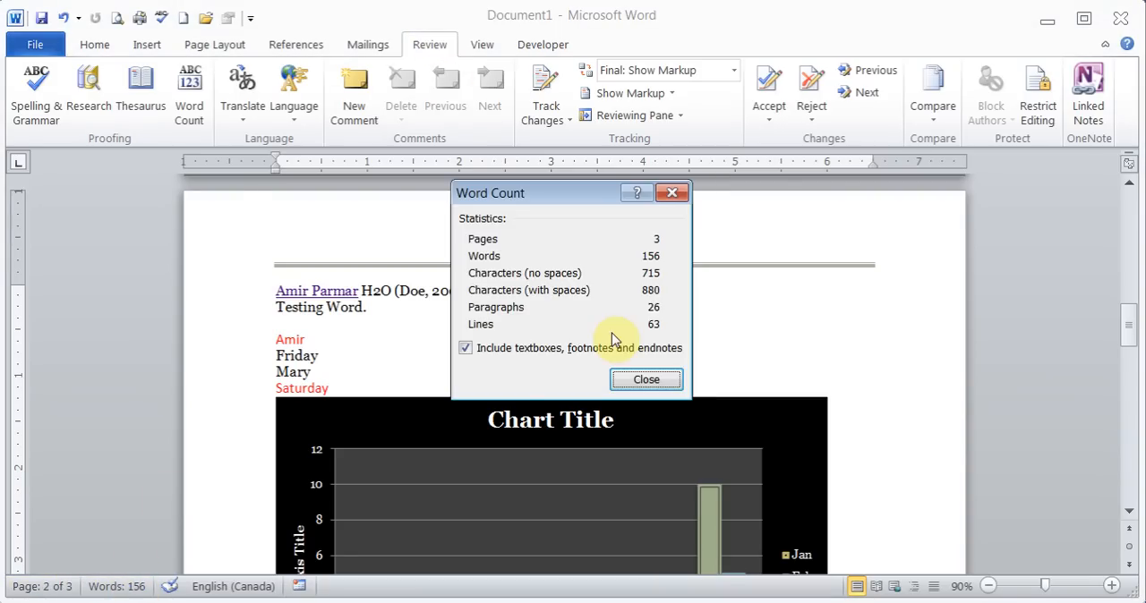
click(656, 377)
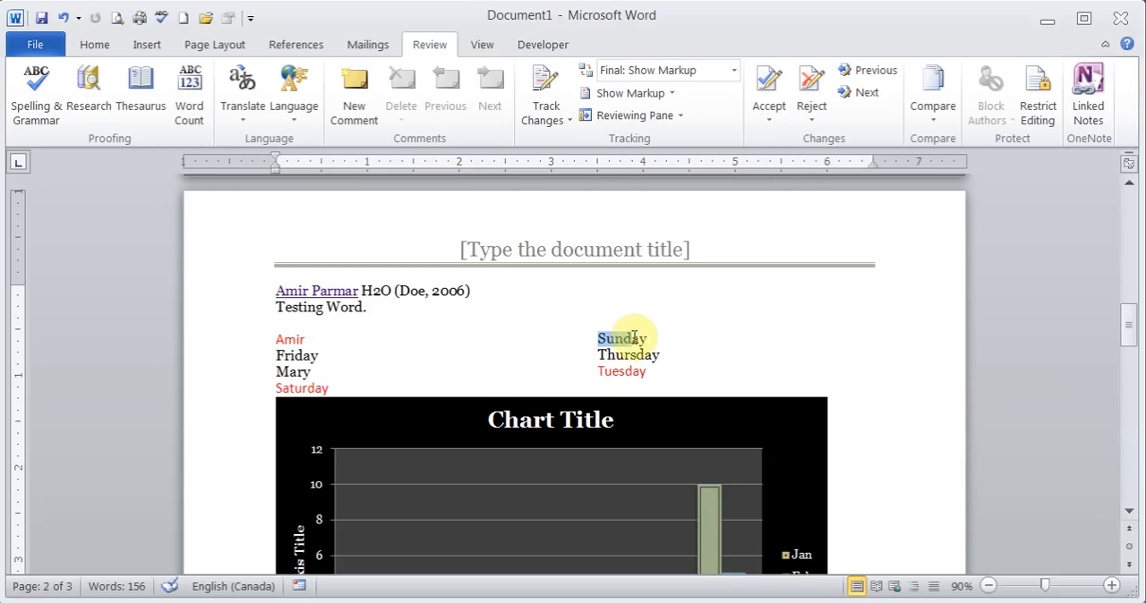
- Attach a new comment reading "Test Comment" to the word Sunday in the second column
drag(598, 339, 645, 338)
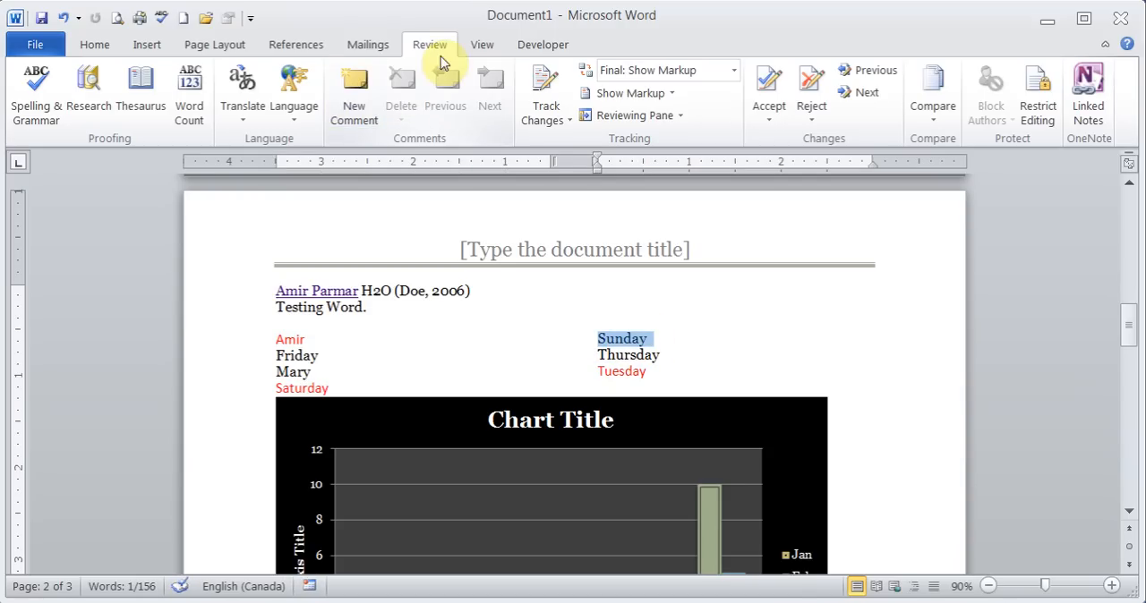
click(355, 101)
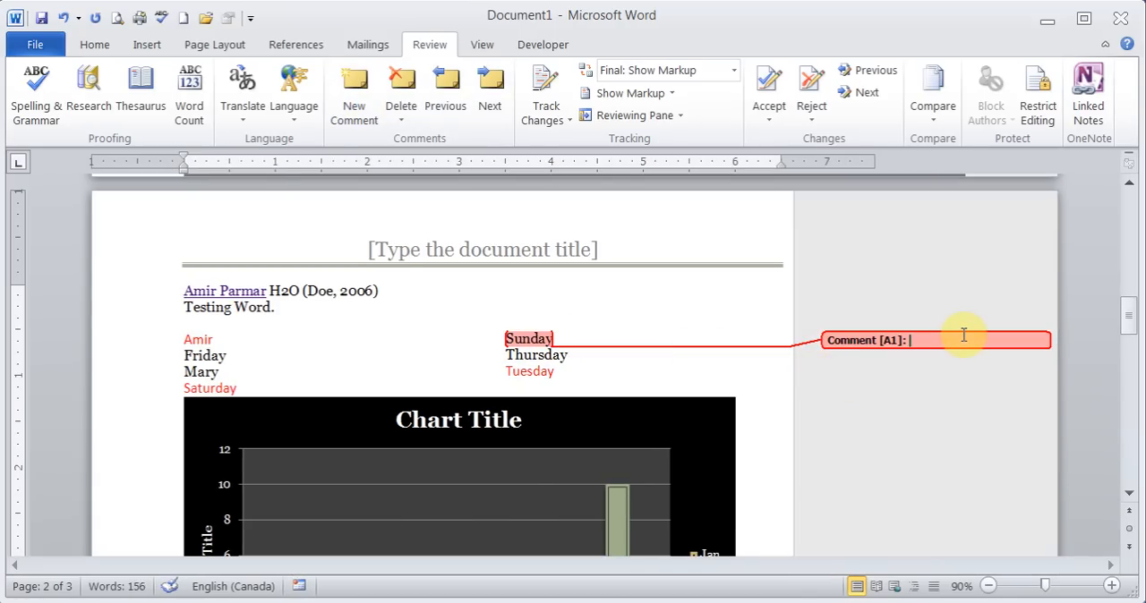
text(Test Comment)
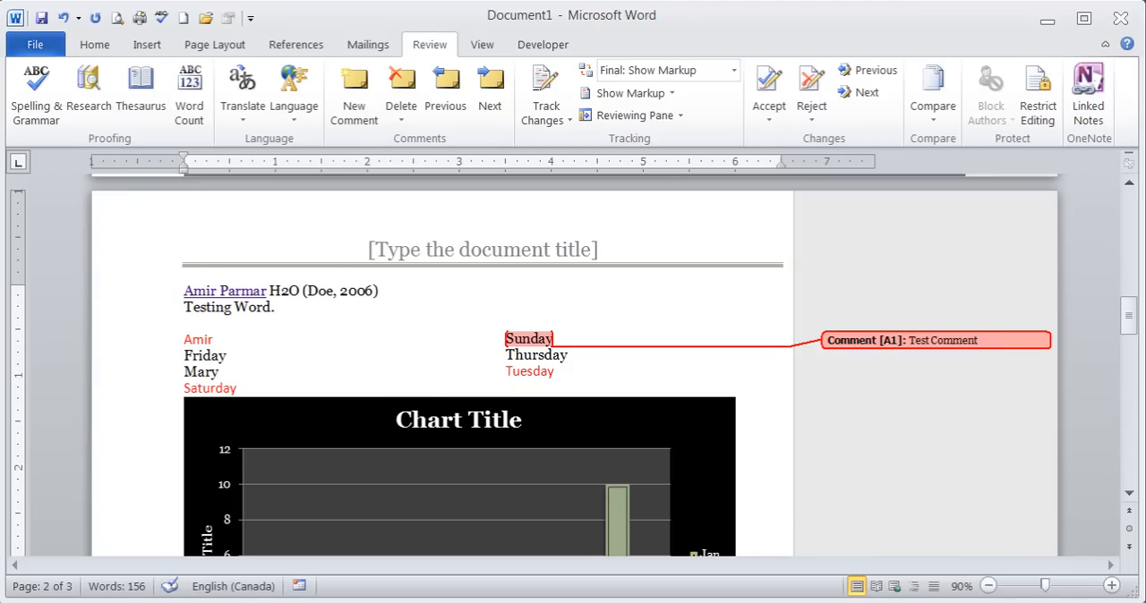
click(570, 310)
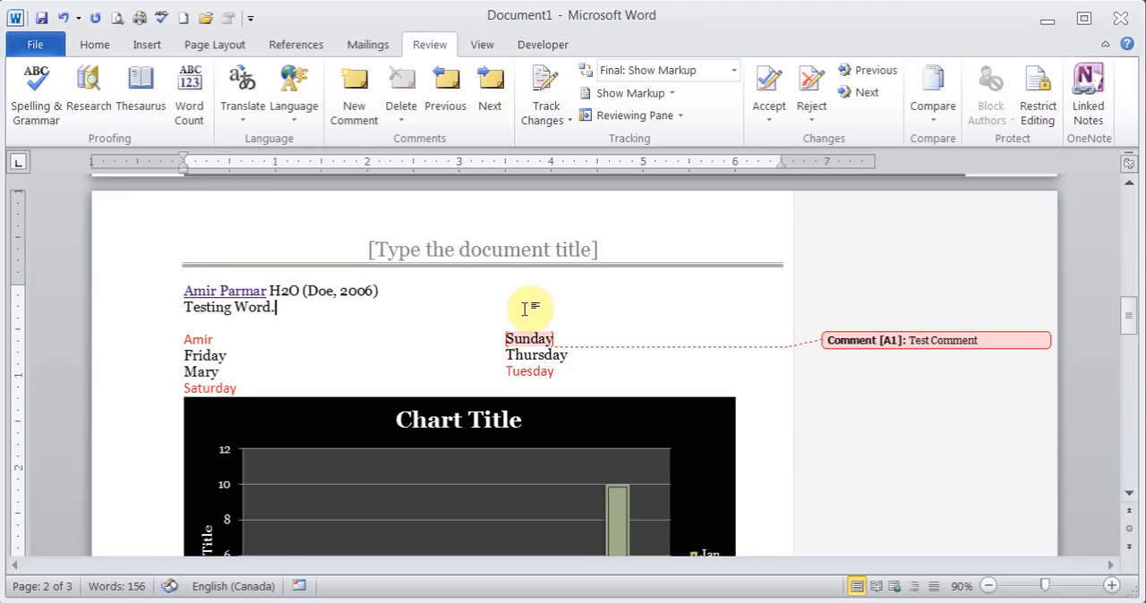
drag(507, 338, 551, 348)
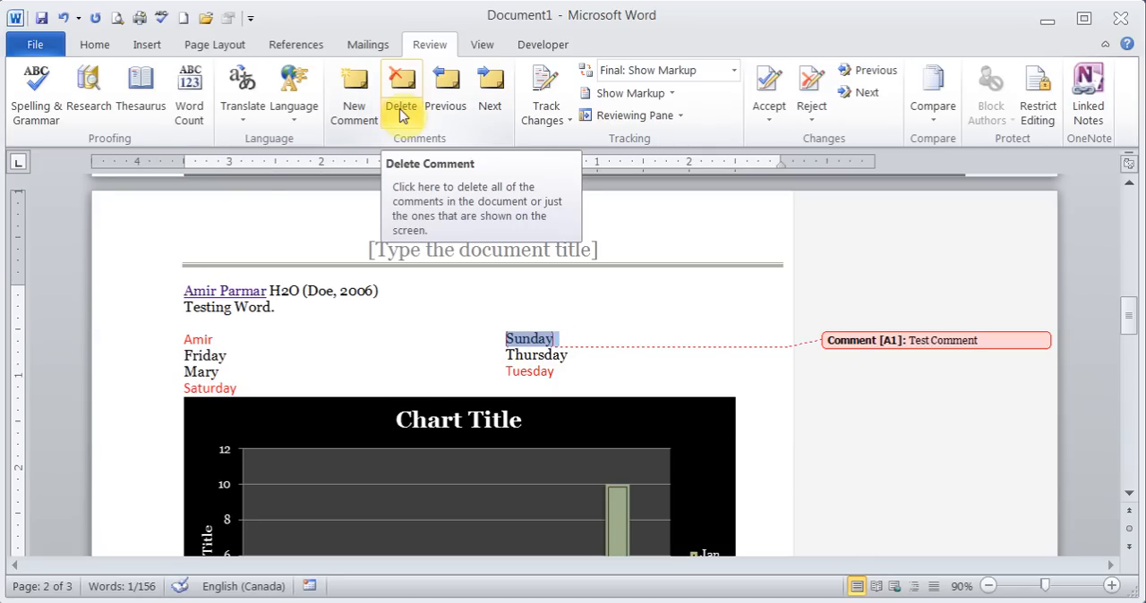
click(218, 324)
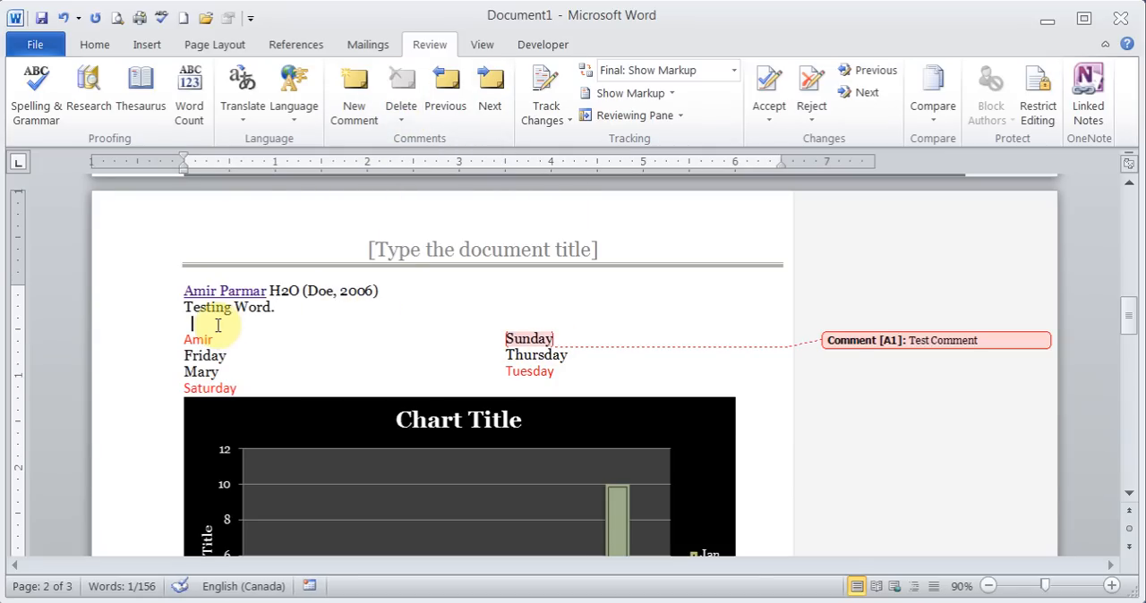